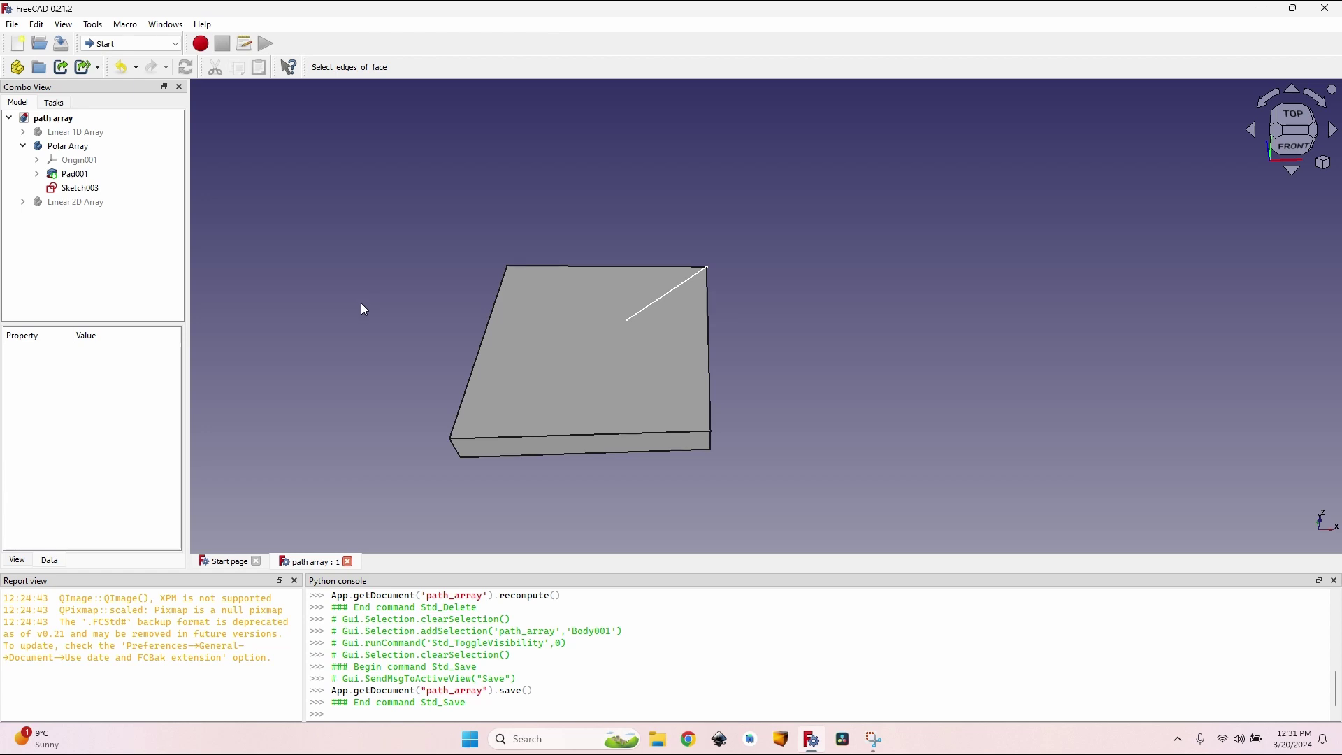
- Show the Polar Array body's origin planes, examine how the block and its sketch line sit around them, and hide the origin
{"action": "middle_click_drag", "start_coordinate": [360, 303], "coordinate": [448, 280]}
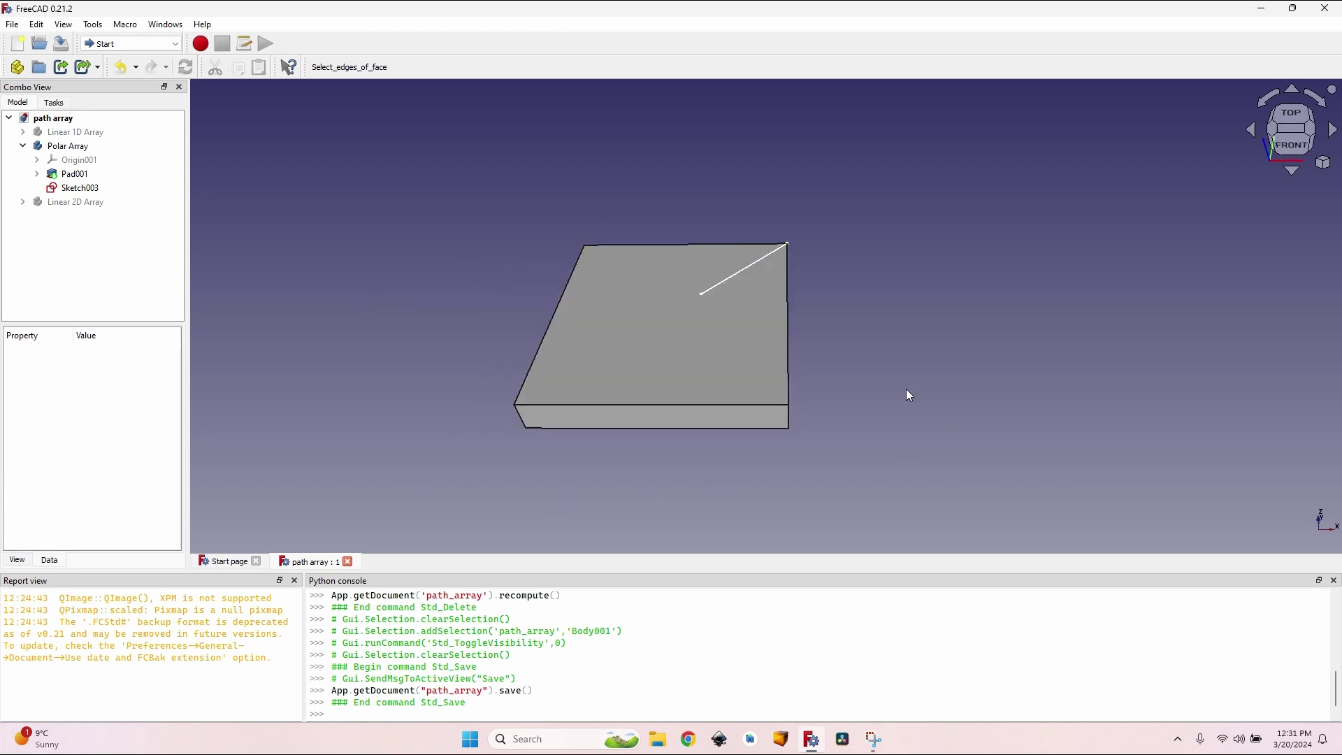
{"action": "scroll", "coordinate": [851, 349], "scroll_direction": "up", "scroll_amount": 3}
{"action": "scroll", "coordinate": [850, 348], "scroll_direction": "down", "scroll_amount": 2}
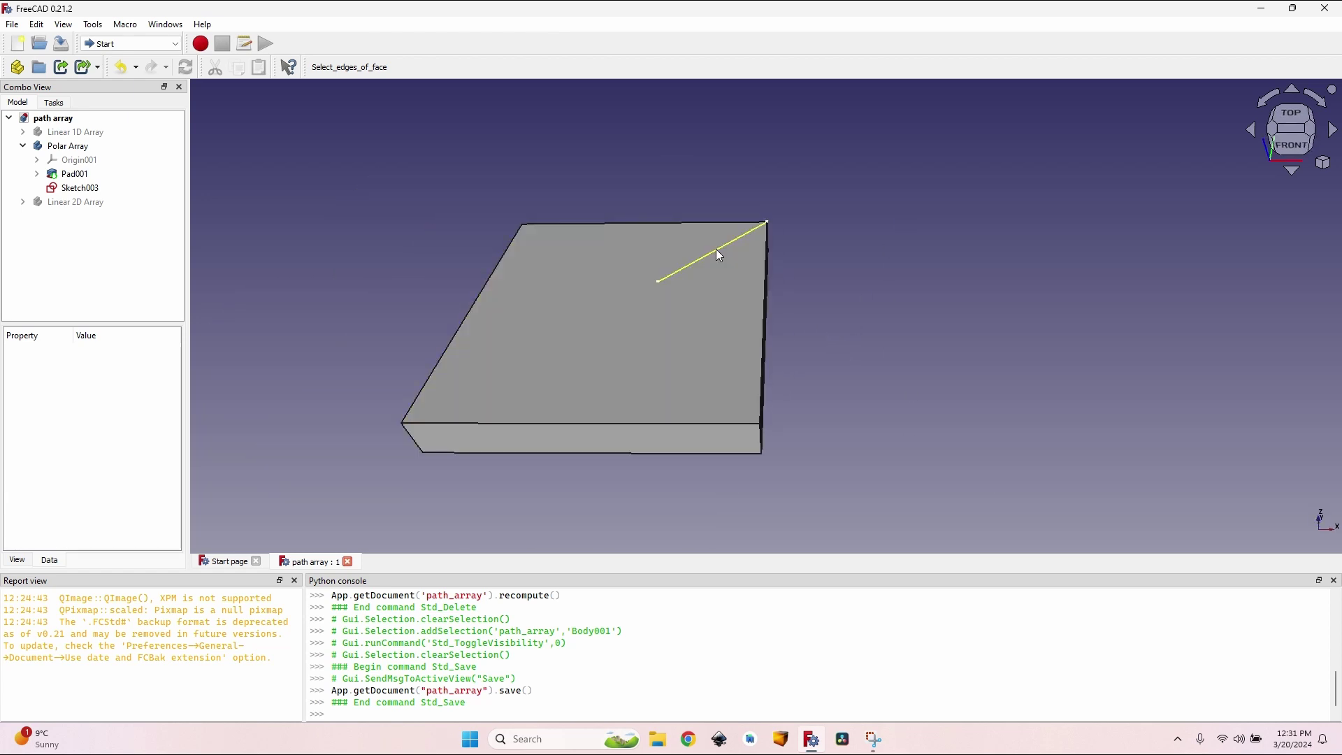
{"action": "left_click", "coordinate": [74, 174]}
{"action": "left_click", "coordinate": [78, 160]}
{"action": "key", "text": "space"}
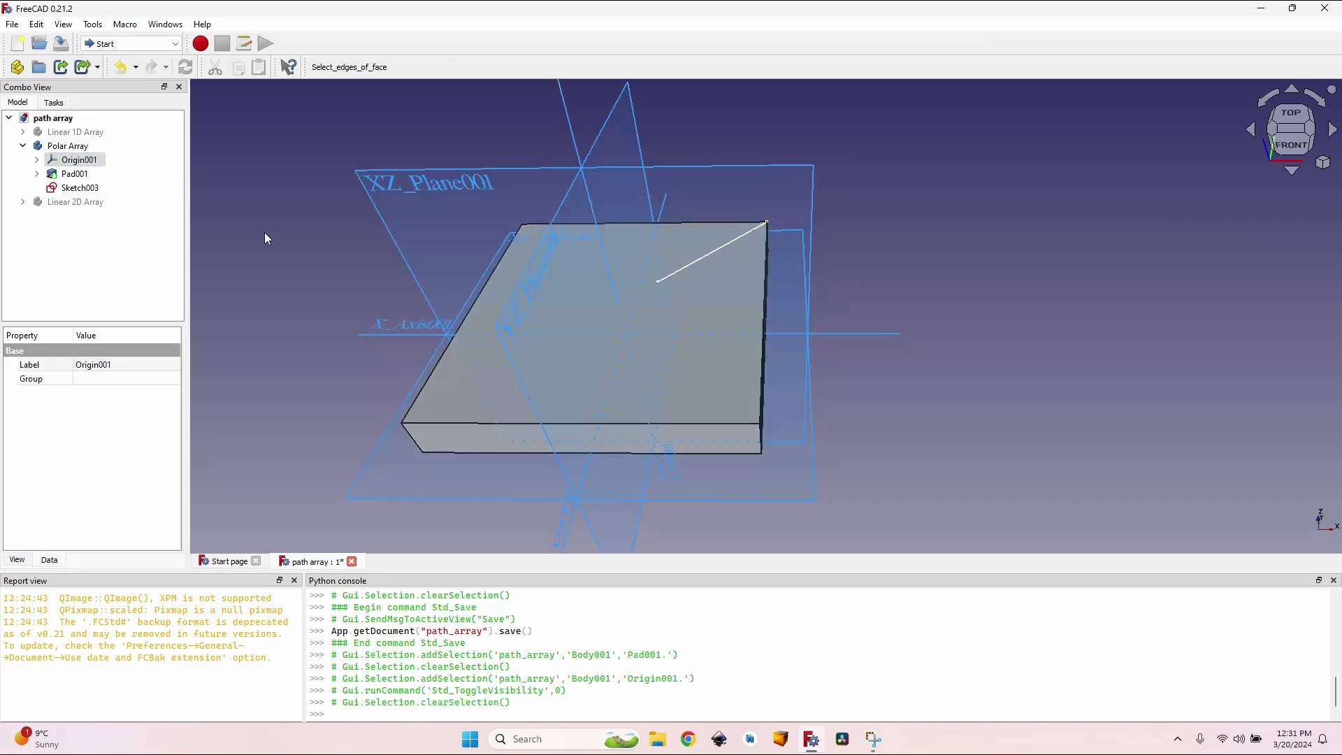
{"action": "left_click", "coordinate": [1116, 302]}
{"action": "scroll", "coordinate": [1022, 291], "scroll_direction": "up", "scroll_amount": 3}
{"action": "scroll", "coordinate": [1015, 297], "scroll_direction": "down", "scroll_amount": 3}
{"action": "middle_click_drag", "start_coordinate": [1015, 297], "coordinate": [839, 213]}
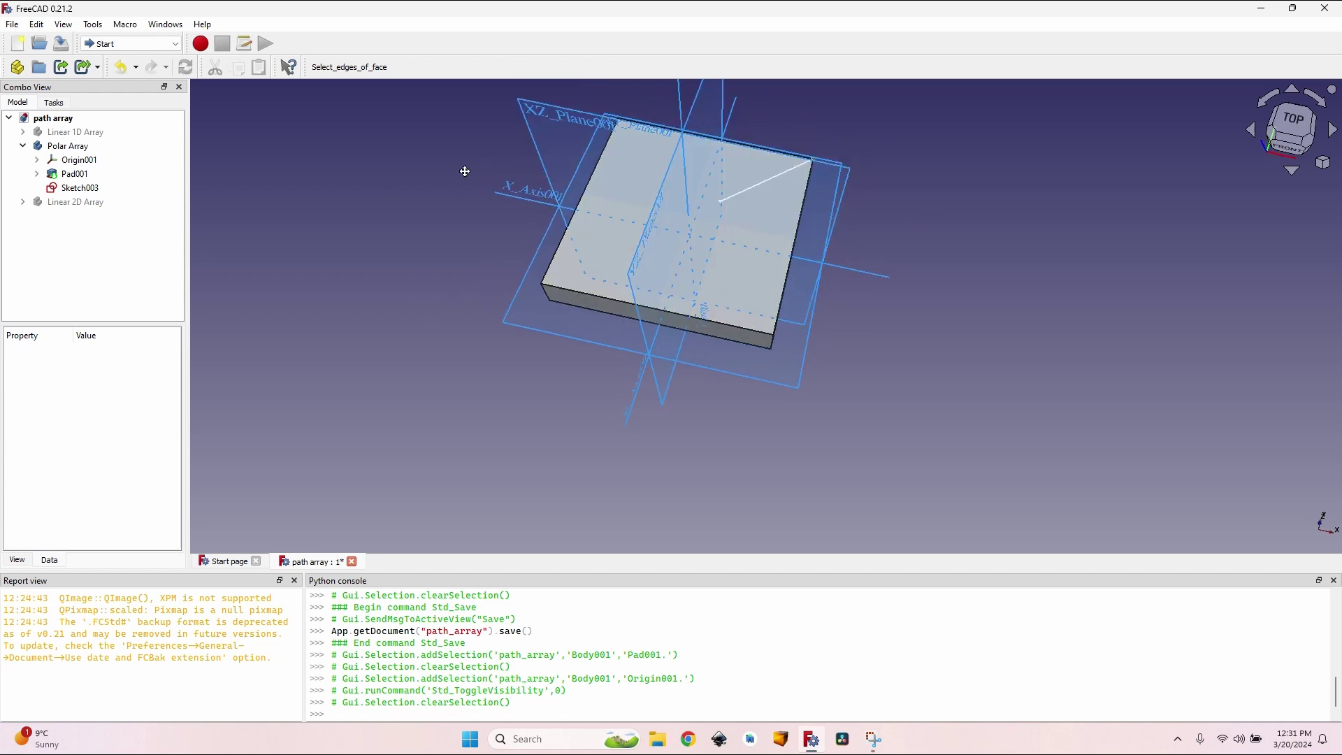
{"action": "middle_click_drag", "start_coordinate": [465, 171], "coordinate": [1000, 229]}
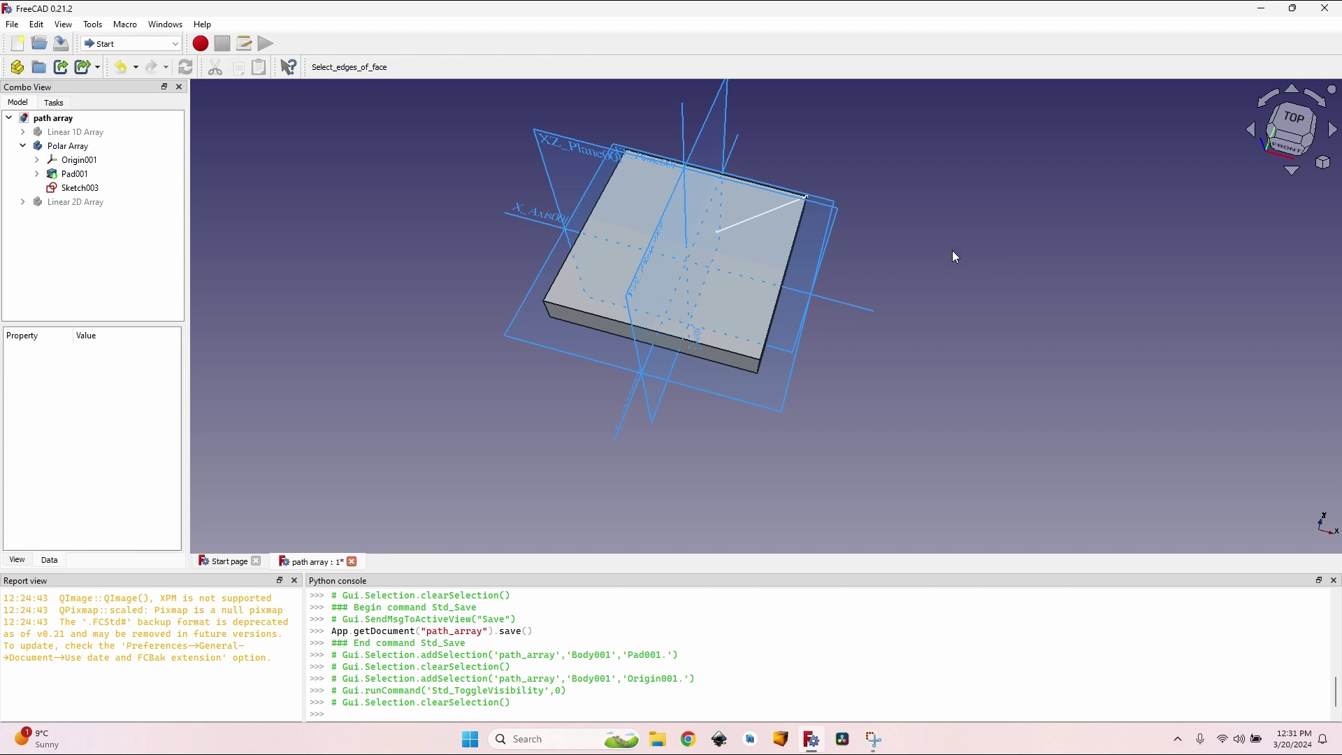
{"action": "left_click", "coordinate": [77, 160]}
{"action": "key", "text": "space"}
{"action": "middle_click_drag", "start_coordinate": [395, 241], "coordinate": [698, 357]}
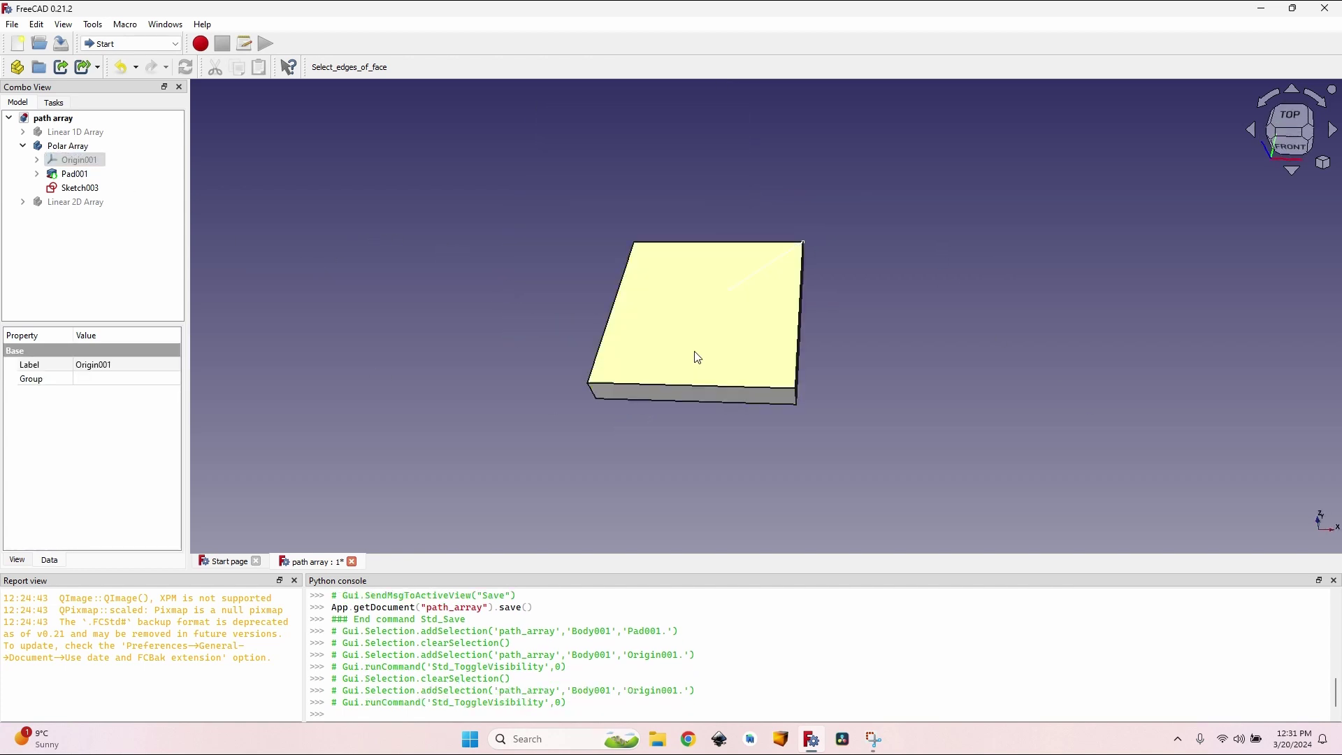
- Create a Path workbench job for the Polar Array body using the template "job template - 6 mm hardwood"
{"action": "left_click", "coordinate": [83, 149]}
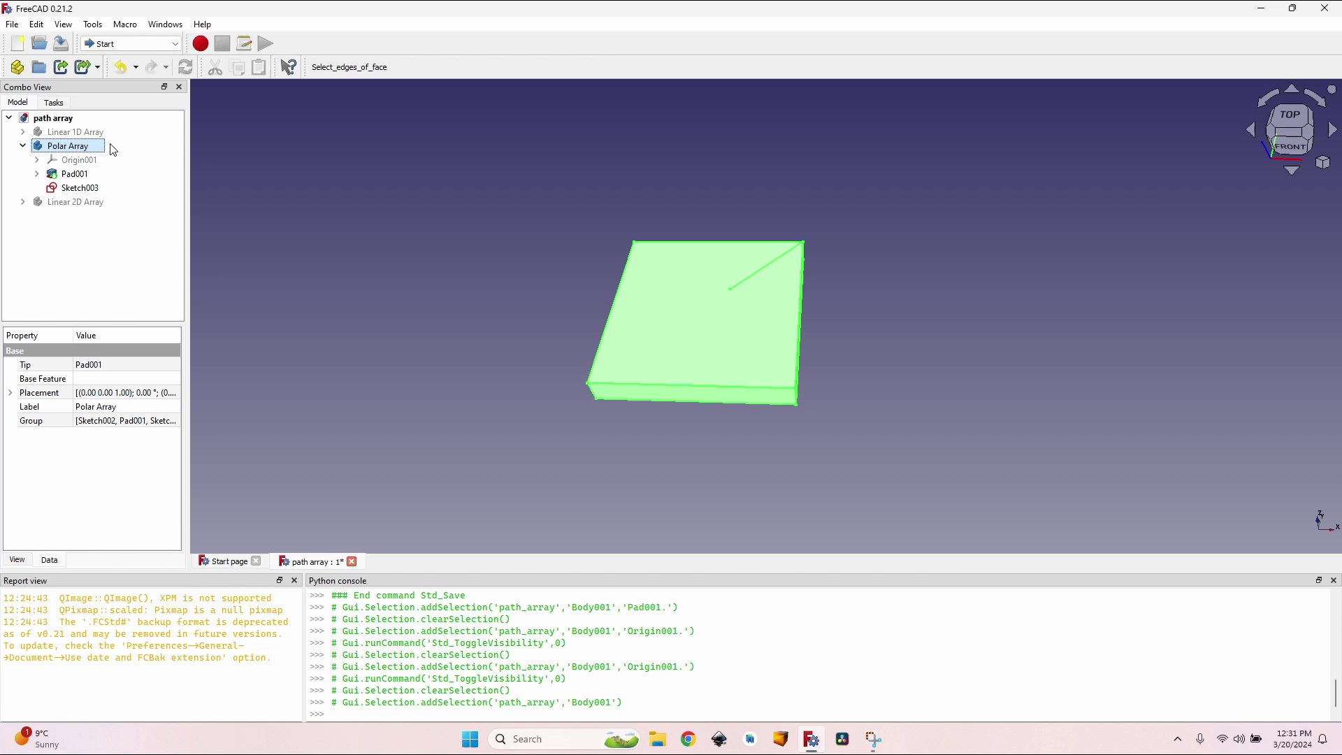
{"action": "left_click", "coordinate": [170, 44]}
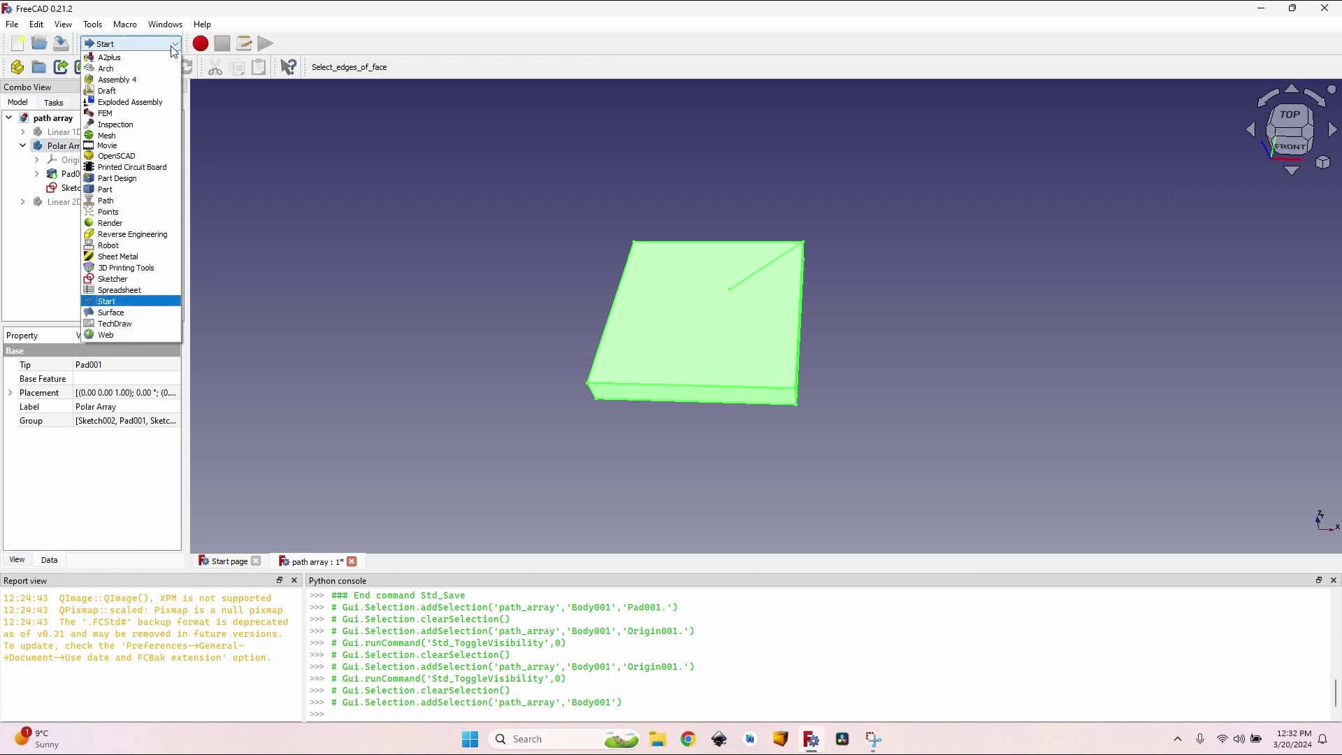
{"action": "left_click", "coordinate": [137, 203]}
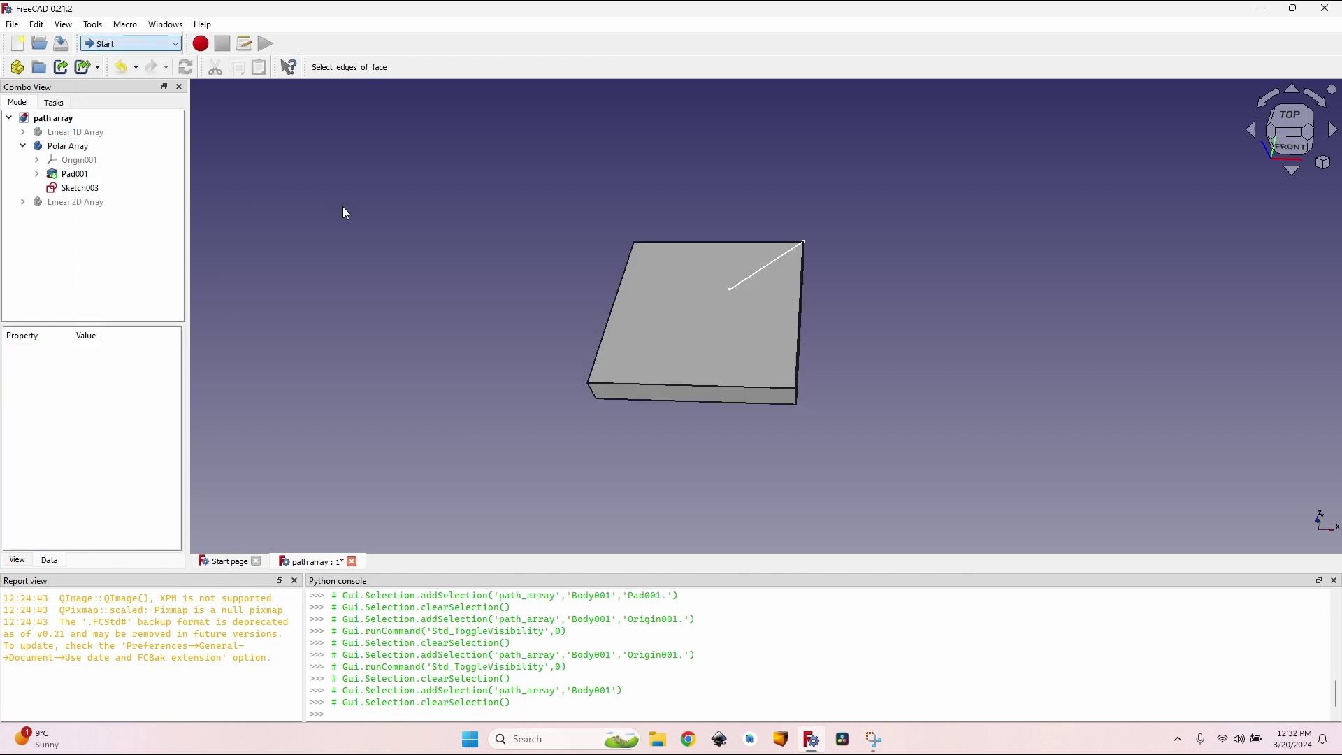
{"action": "left_click", "coordinate": [413, 68]}
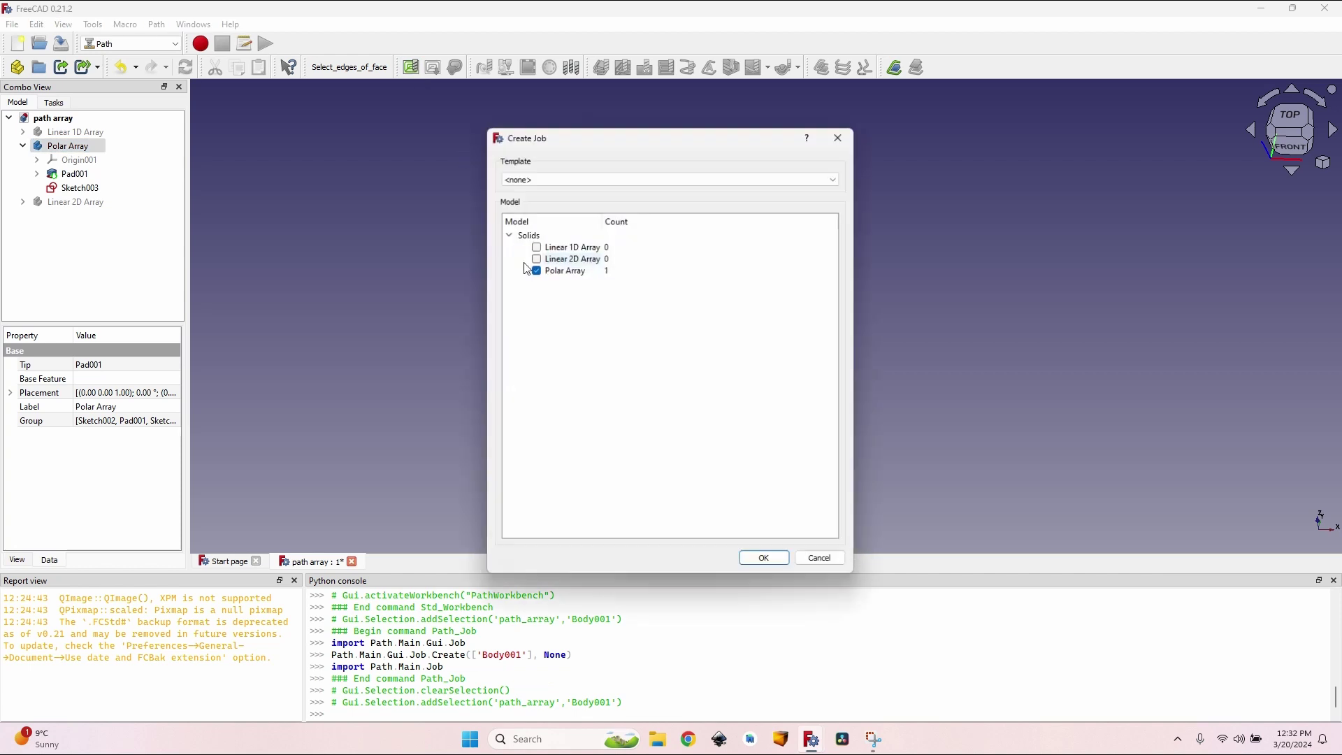
{"action": "left_click", "coordinate": [577, 178]}
{"action": "left_click", "coordinate": [578, 199]}
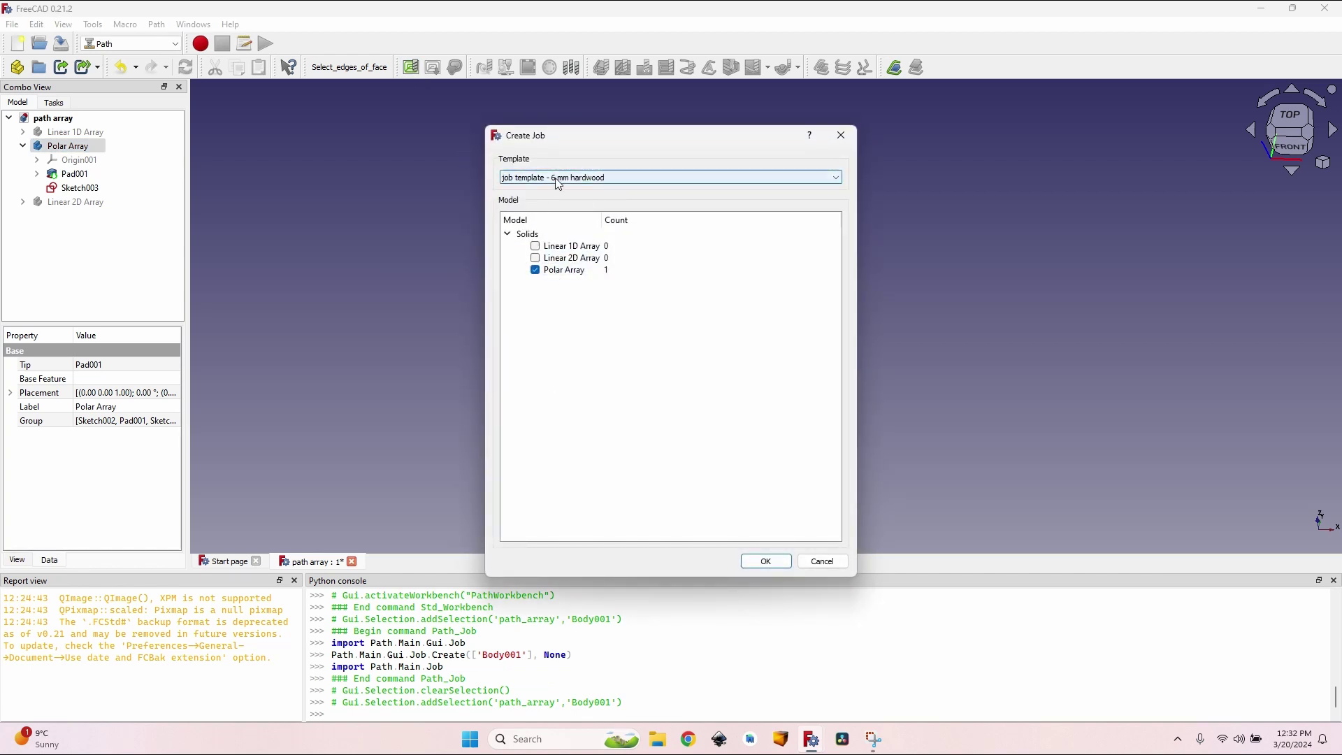
{"action": "left_click", "coordinate": [769, 564]}
{"action": "left_click", "coordinate": [138, 133]}
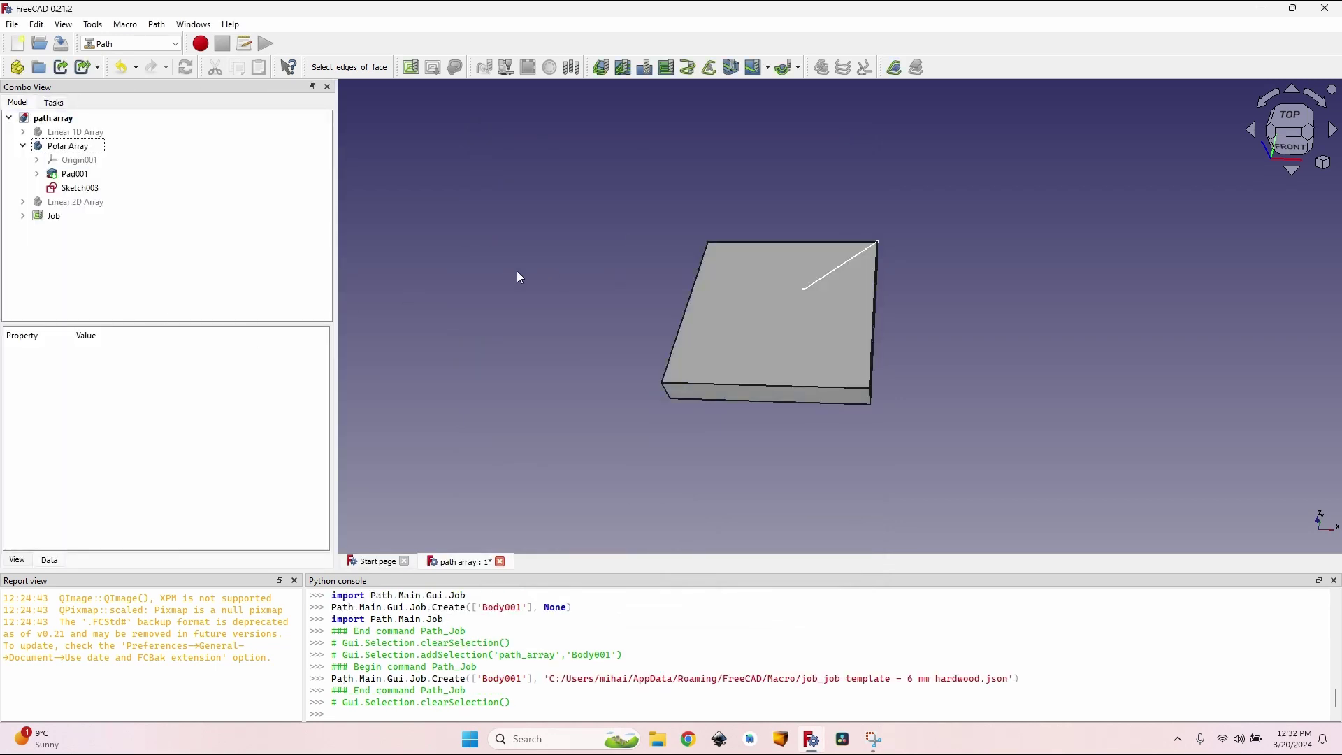
- Try to create a Slot operation directly from the diagonal sketch line on the block, and cancel it
{"action": "scroll", "coordinate": [578, 274], "scroll_direction": "up", "scroll_amount": 3}
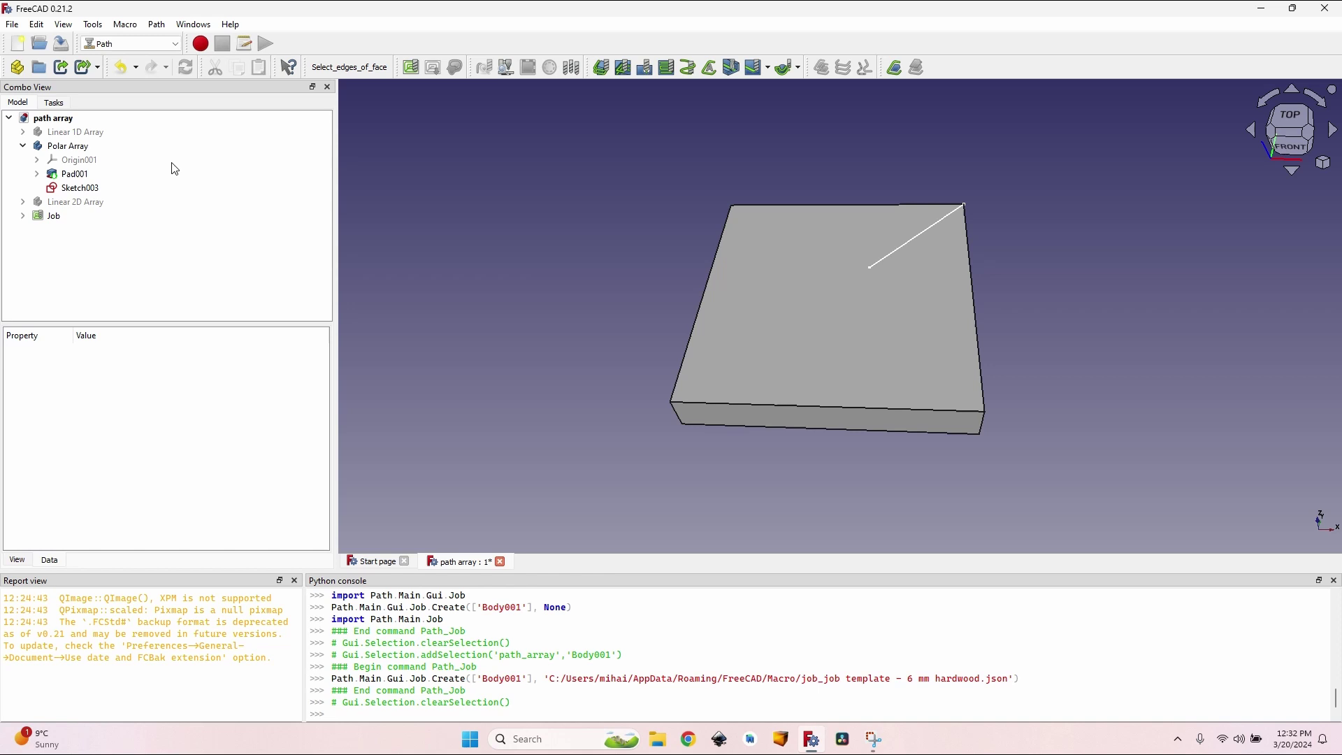
{"action": "left_click", "coordinate": [23, 216]}
{"action": "left_click", "coordinate": [54, 216]}
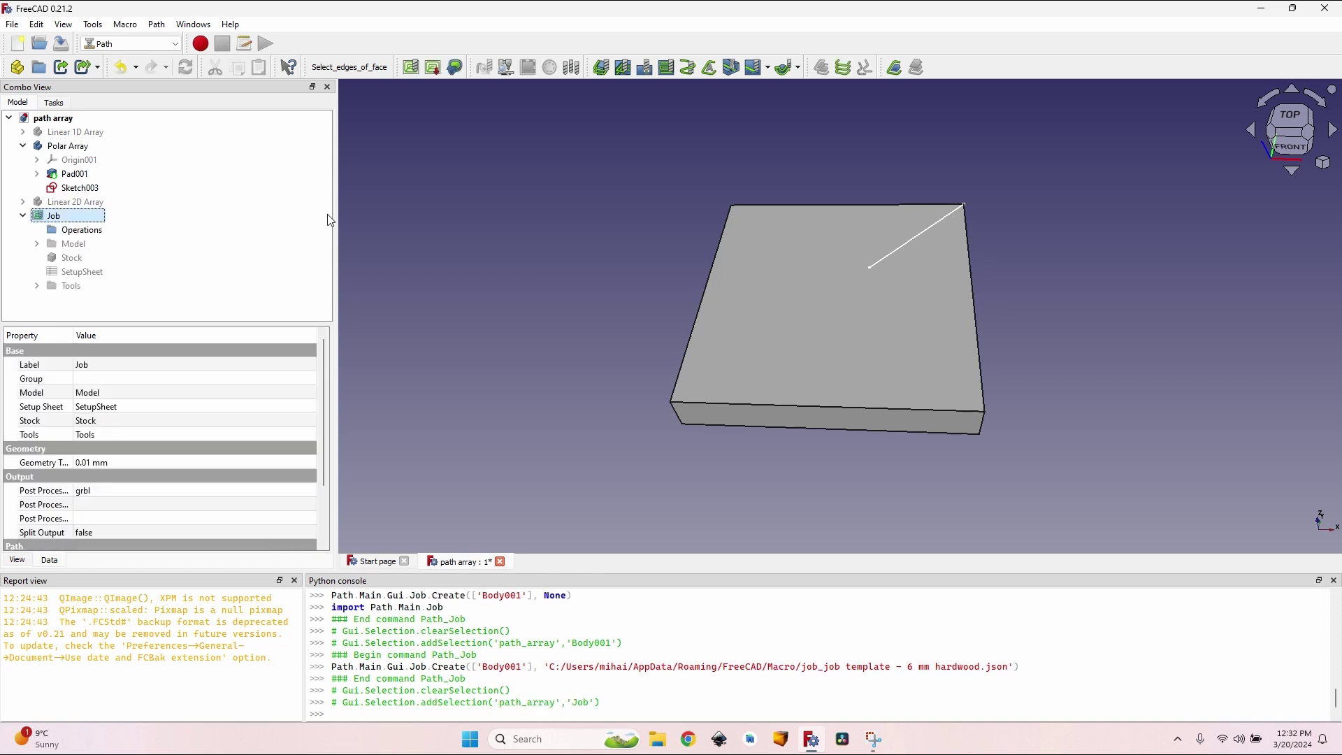
{"action": "left_click", "coordinate": [918, 244]}
{"action": "left_click", "coordinate": [731, 67]}
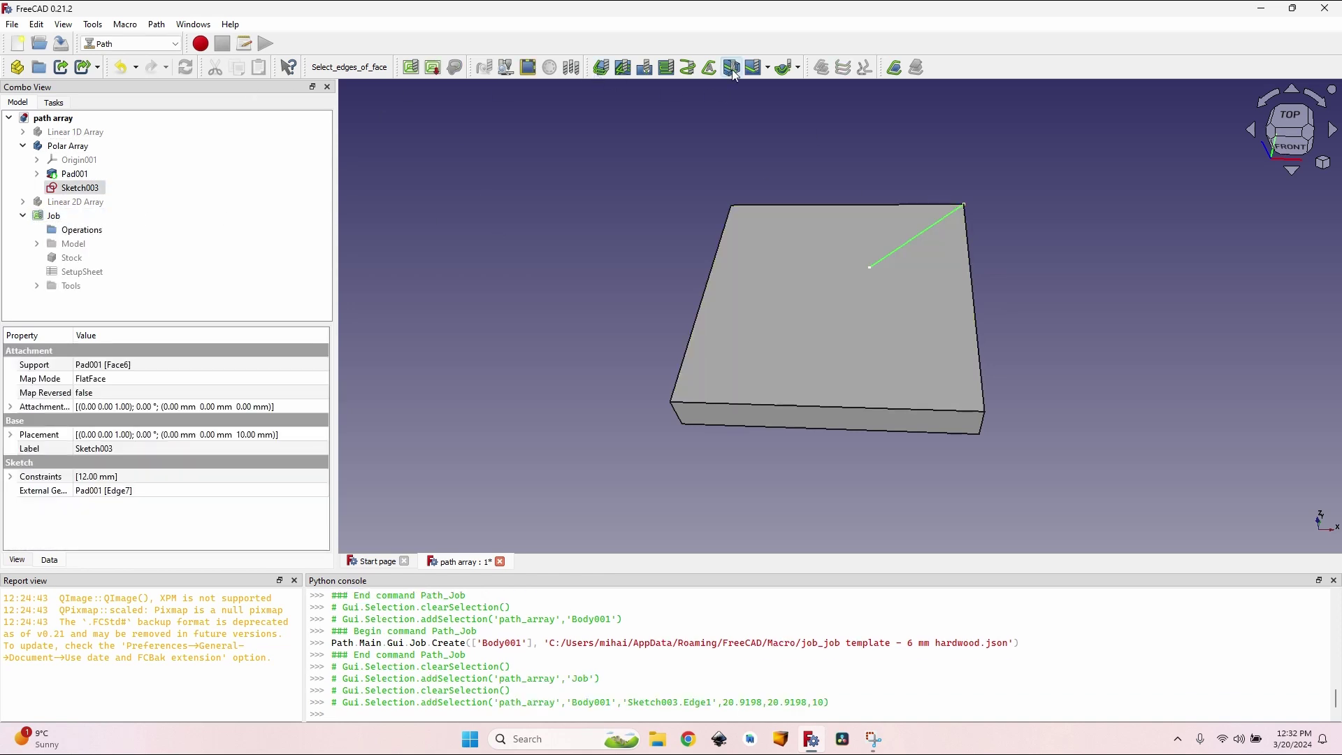
{"action": "left_click", "coordinate": [108, 181]}
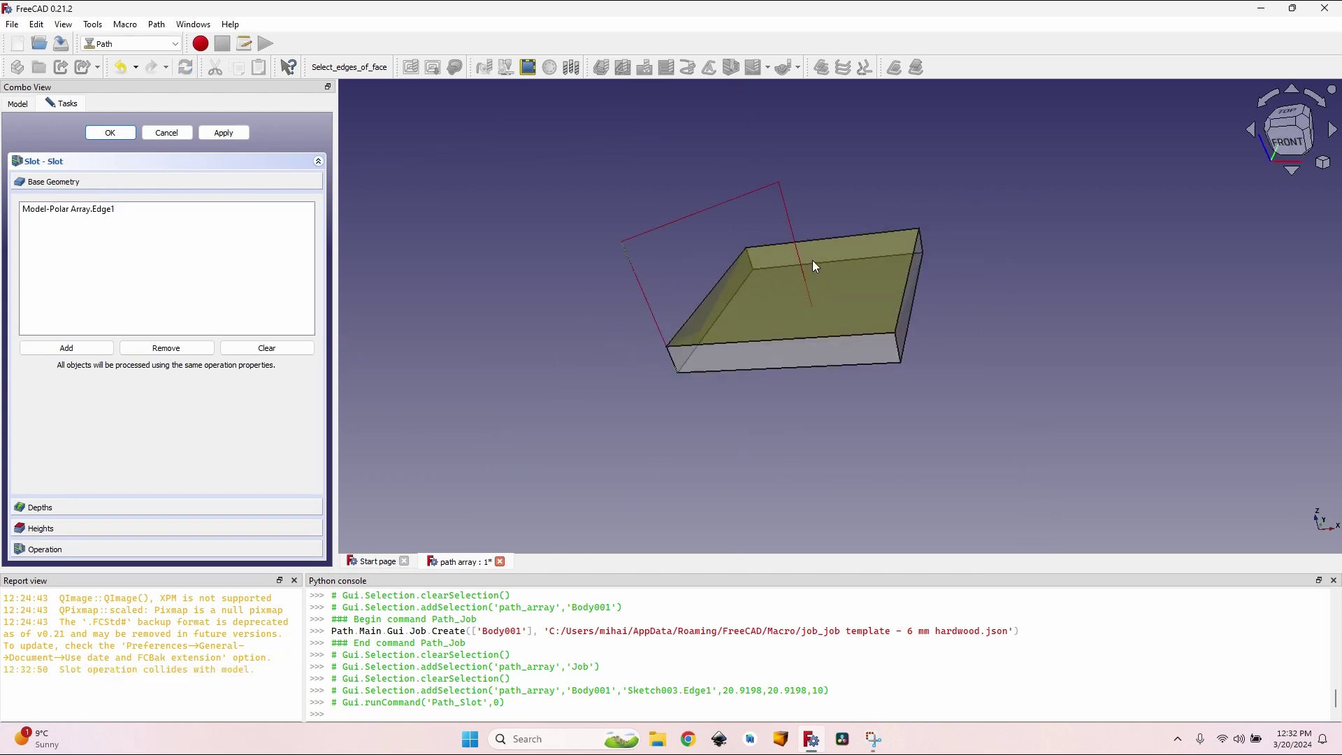
{"action": "scroll", "coordinate": [811, 272], "scroll_direction": "up", "scroll_amount": 6}
{"action": "scroll", "coordinate": [804, 336], "scroll_direction": "down", "scroll_amount": 6}
{"action": "middle_click_drag", "start_coordinate": [610, 441], "coordinate": [503, 381]}
{"action": "left_click", "coordinate": [175, 133]}
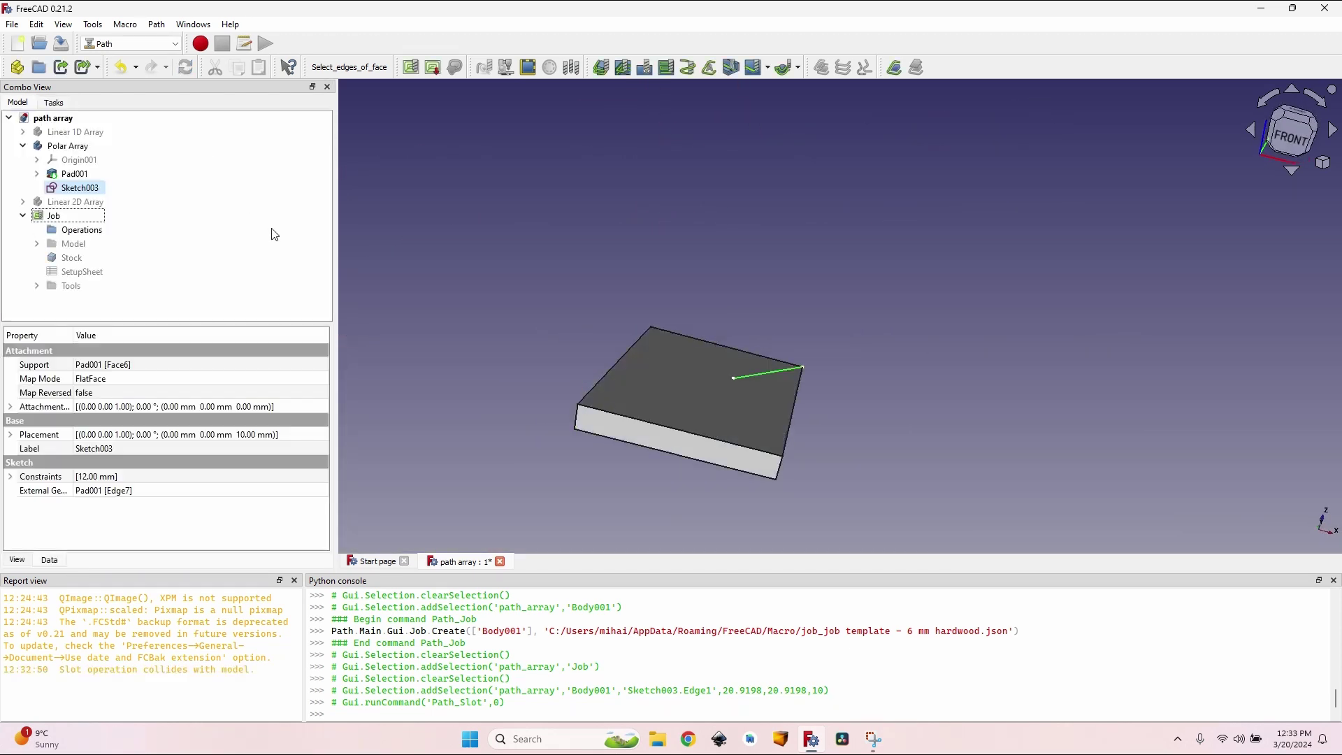
- Convert the diagonal line sketch Sketch003 into a Draft line with the Draft workbench's Draft to Sketch command
{"action": "left_click", "coordinate": [524, 282]}
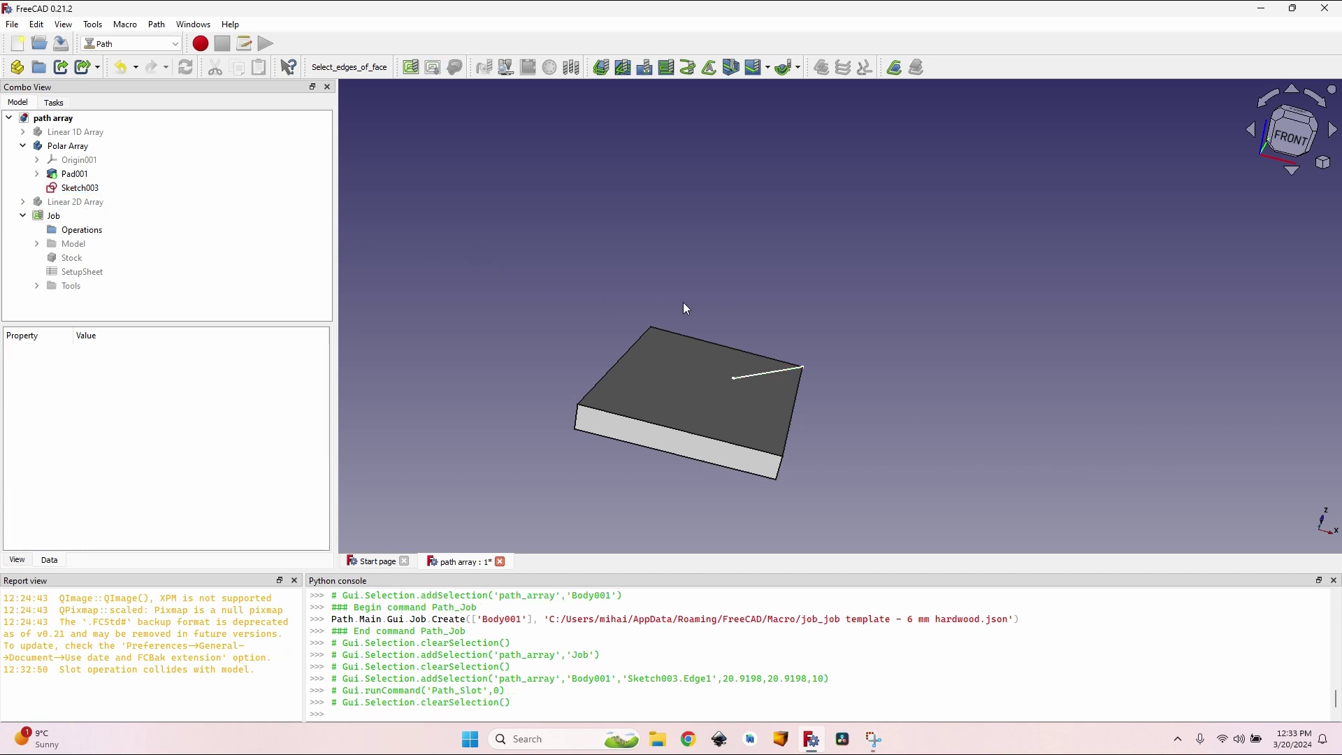
{"action": "mouse_move", "coordinate": [682, 302]}
{"action": "middle_mouse_down"}
{"action": "mouse_move", "coordinate": [611, 239]}
{"action": "mouse_move", "coordinate": [593, 271]}
{"action": "middle_mouse_up"}
{"action": "scroll", "coordinate": [593, 271], "scroll_direction": "up", "scroll_amount": 3}
{"action": "middle_click_drag", "start_coordinate": [453, 236], "coordinate": [451, 247]}
{"action": "scroll", "coordinate": [452, 246], "scroll_direction": "up", "scroll_amount": 1}
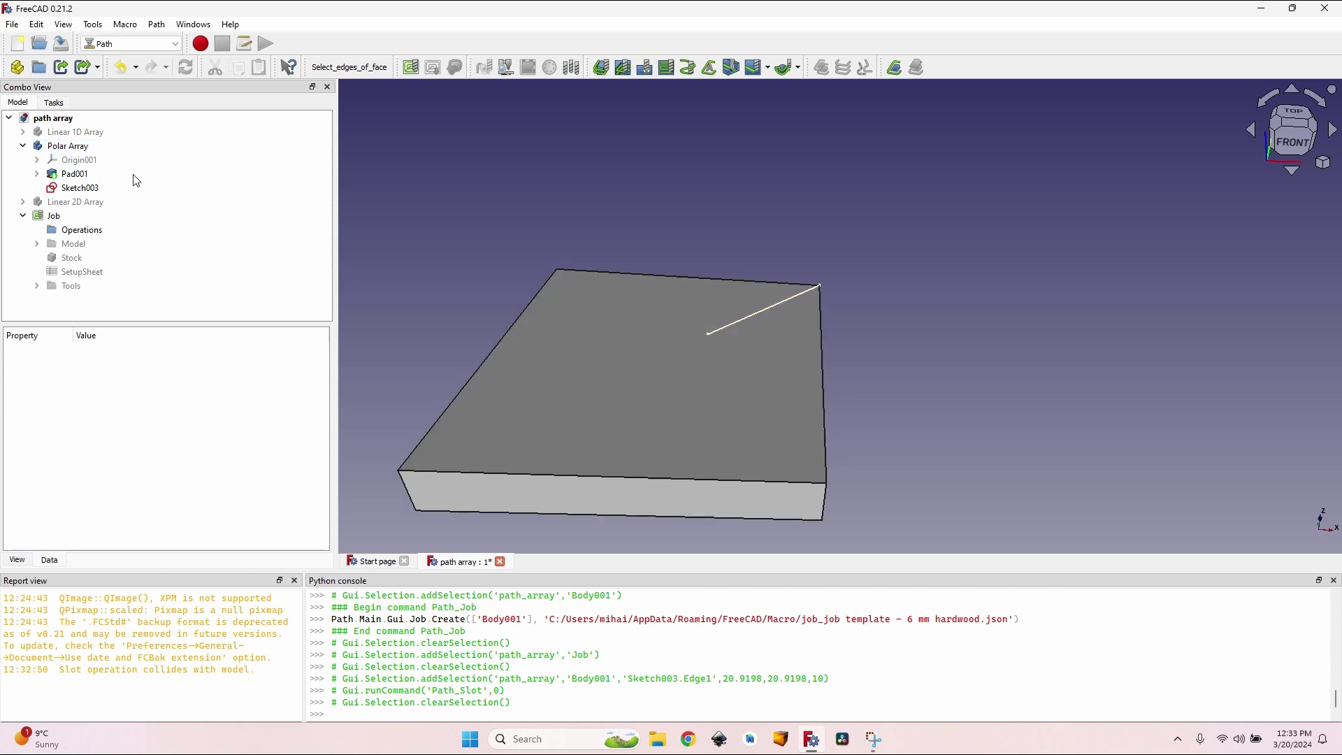
{"action": "left_click", "coordinate": [81, 188]}
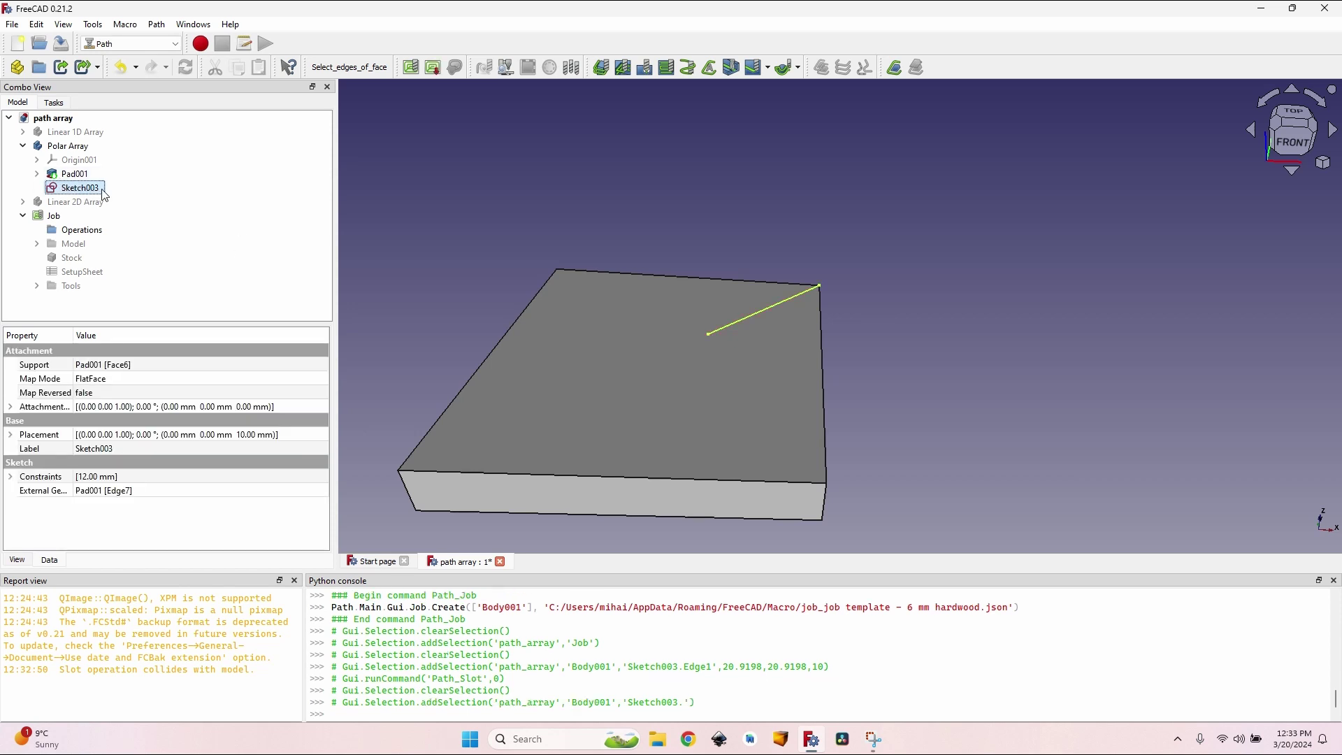
{"action": "left_click", "coordinate": [134, 43]}
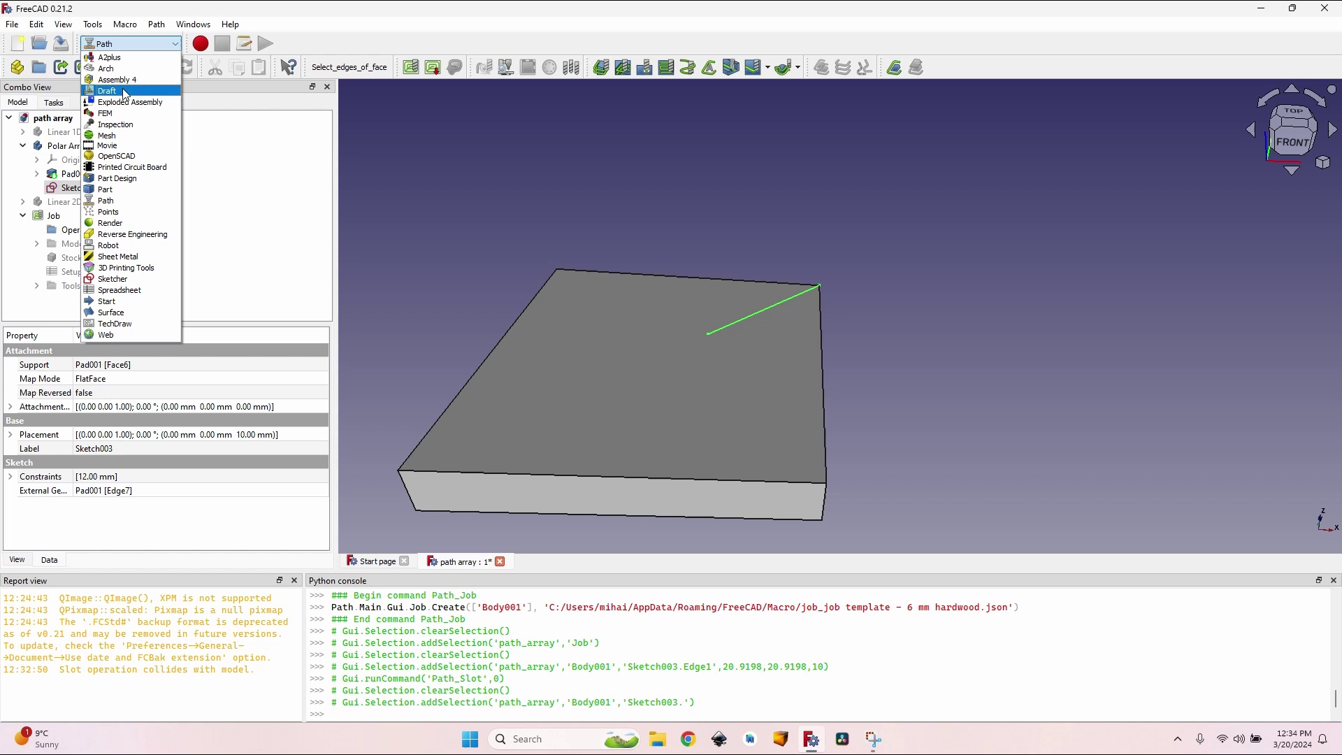
{"action": "left_click", "coordinate": [126, 93]}
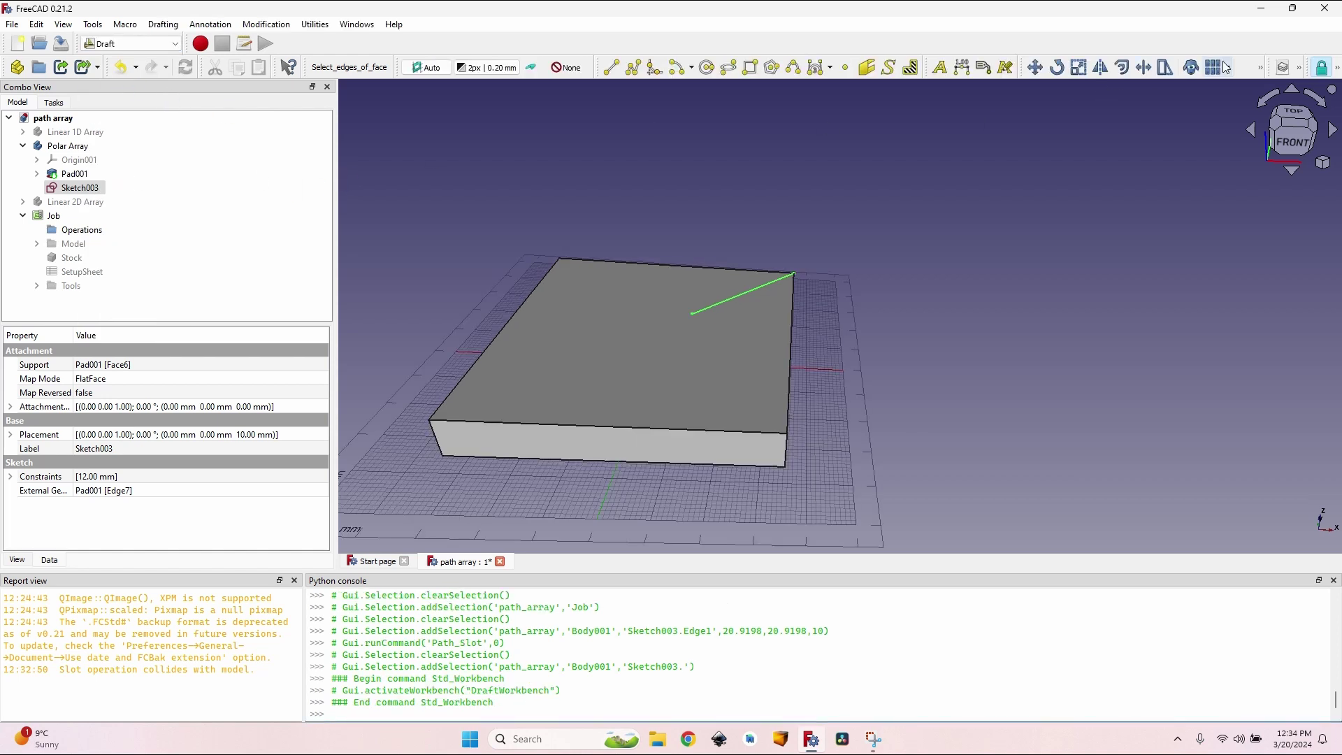
{"action": "left_click", "coordinate": [1263, 69]}
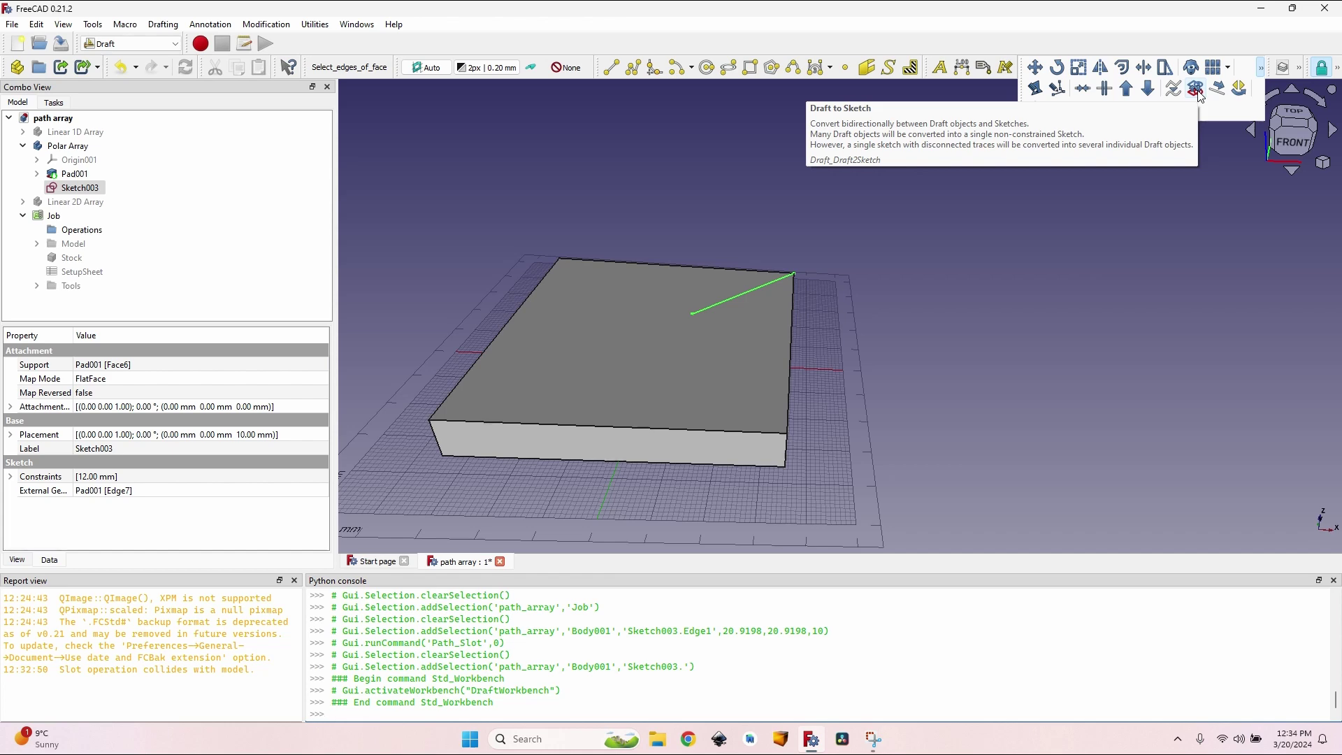
{"action": "left_click", "coordinate": [1197, 90]}
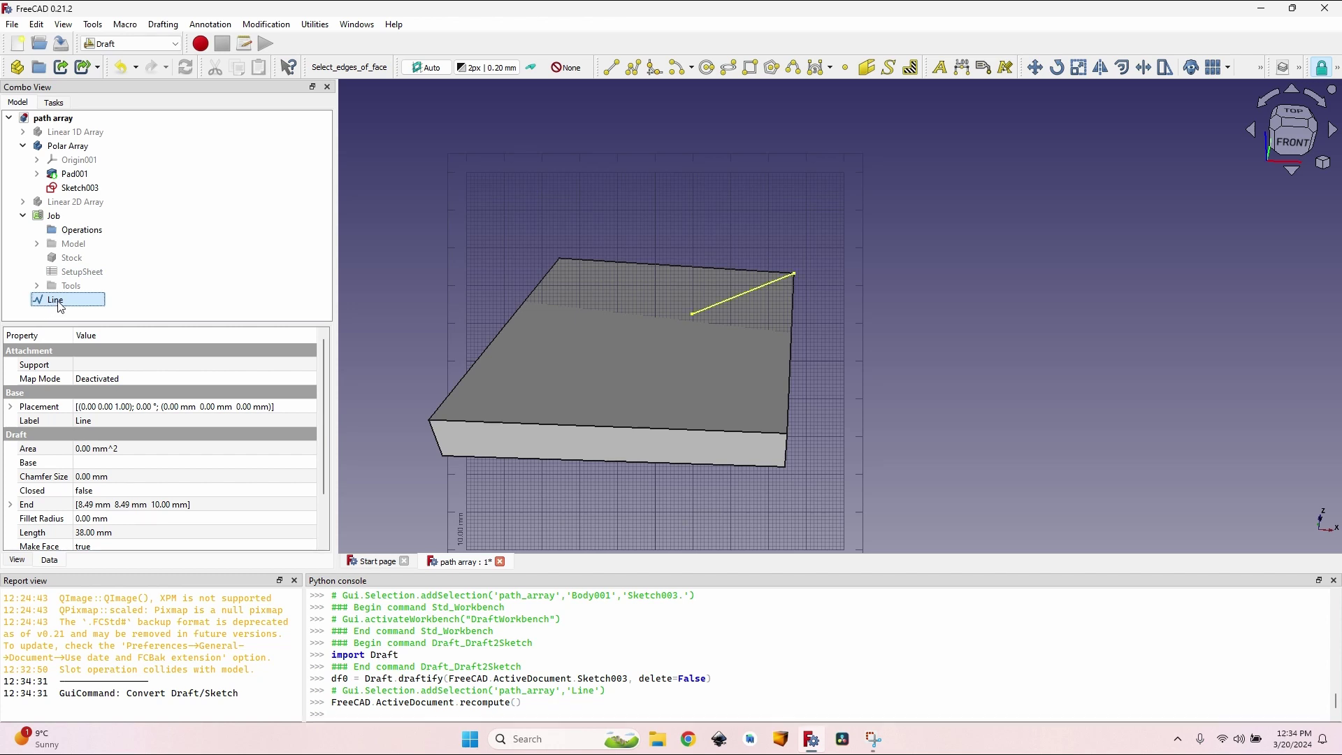
- Hide the source sketch Sketch003 and turn off the Draft grid
{"action": "left_click", "coordinate": [91, 187]}
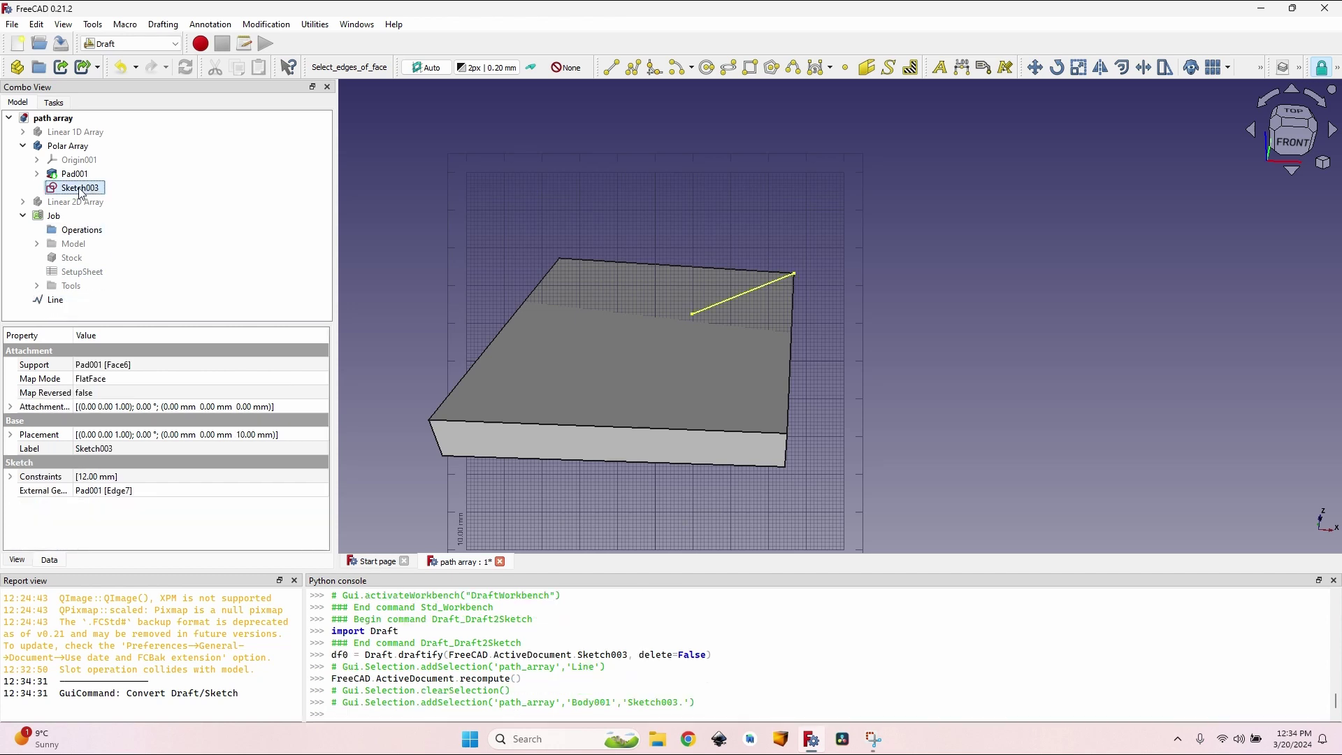
{"action": "key", "text": "space"}
{"action": "left_click", "coordinate": [931, 392]}
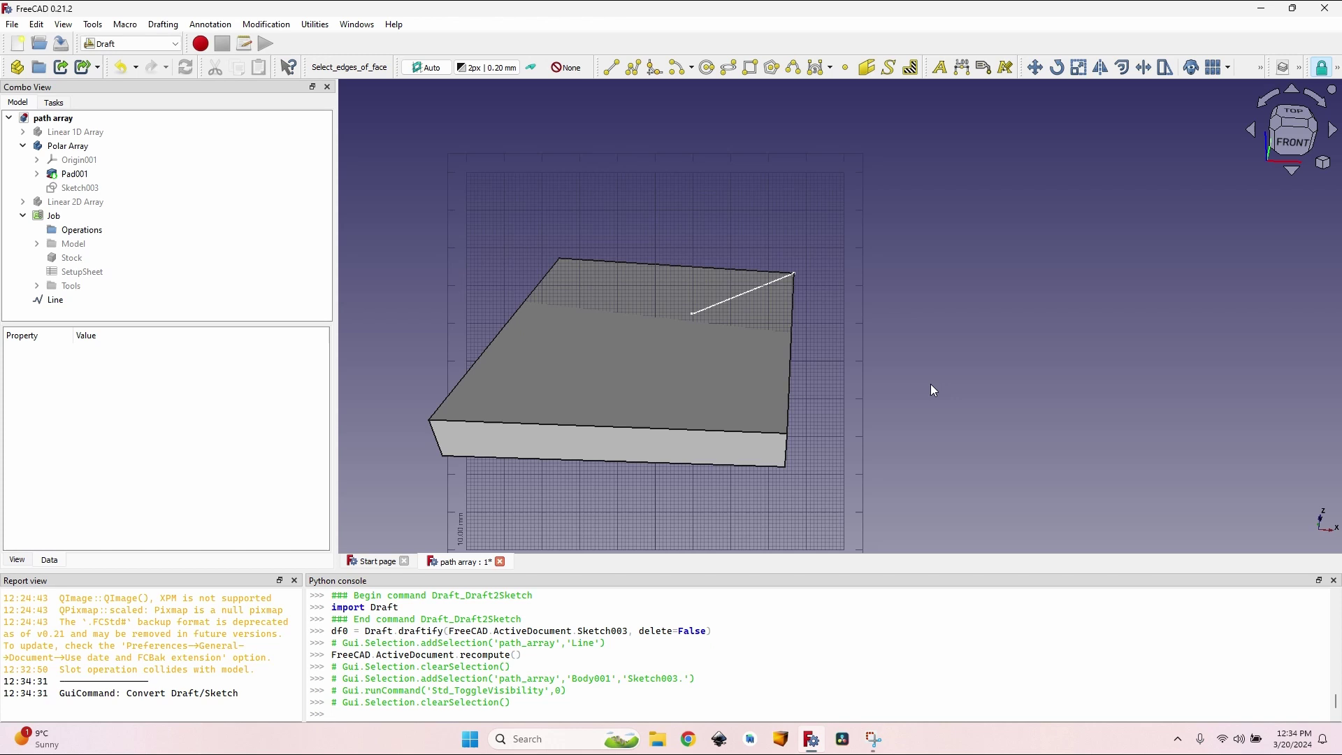
{"action": "key", "text": "g"}
{"action": "key", "text": "r"}
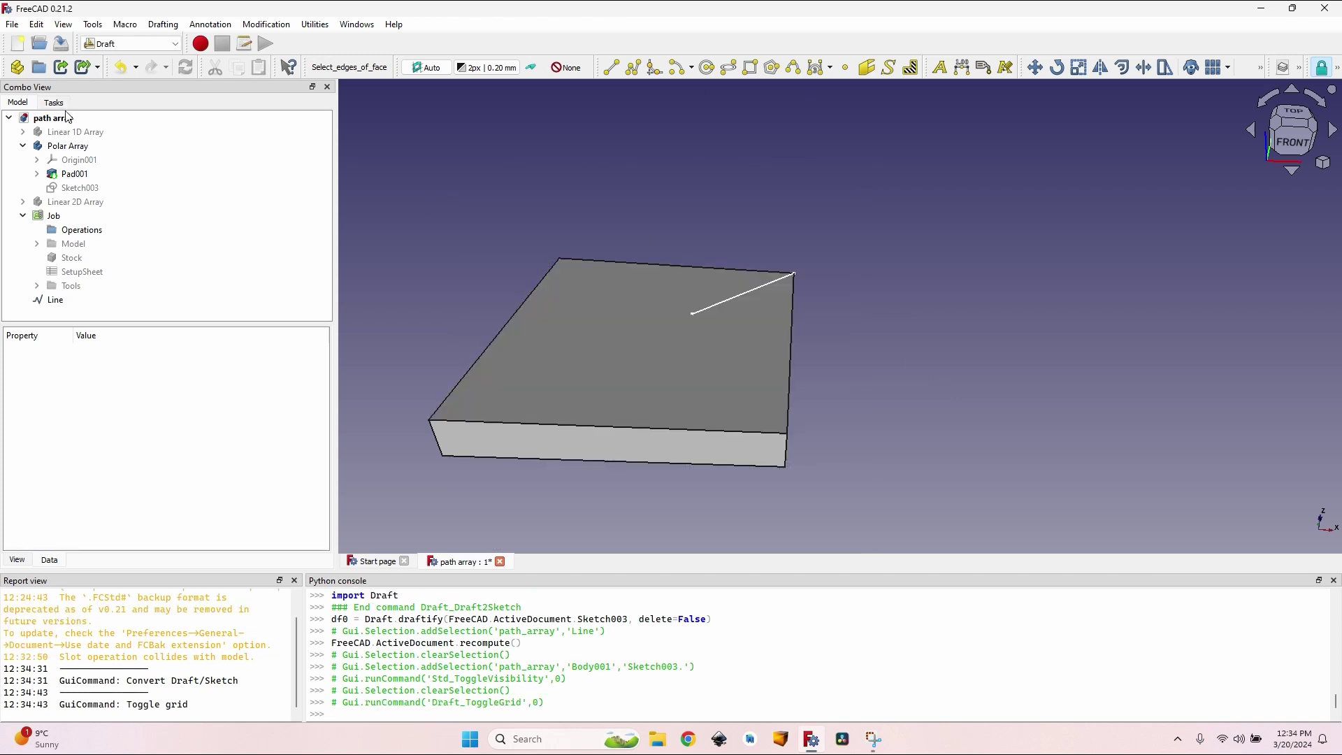
- Return to the Path workbench and add the 2D Line to the job's model selection alongside Polar Array
{"action": "left_click", "coordinate": [132, 43]}
{"action": "left_click", "coordinate": [119, 290]}
{"action": "double_click", "coordinate": [67, 218]}
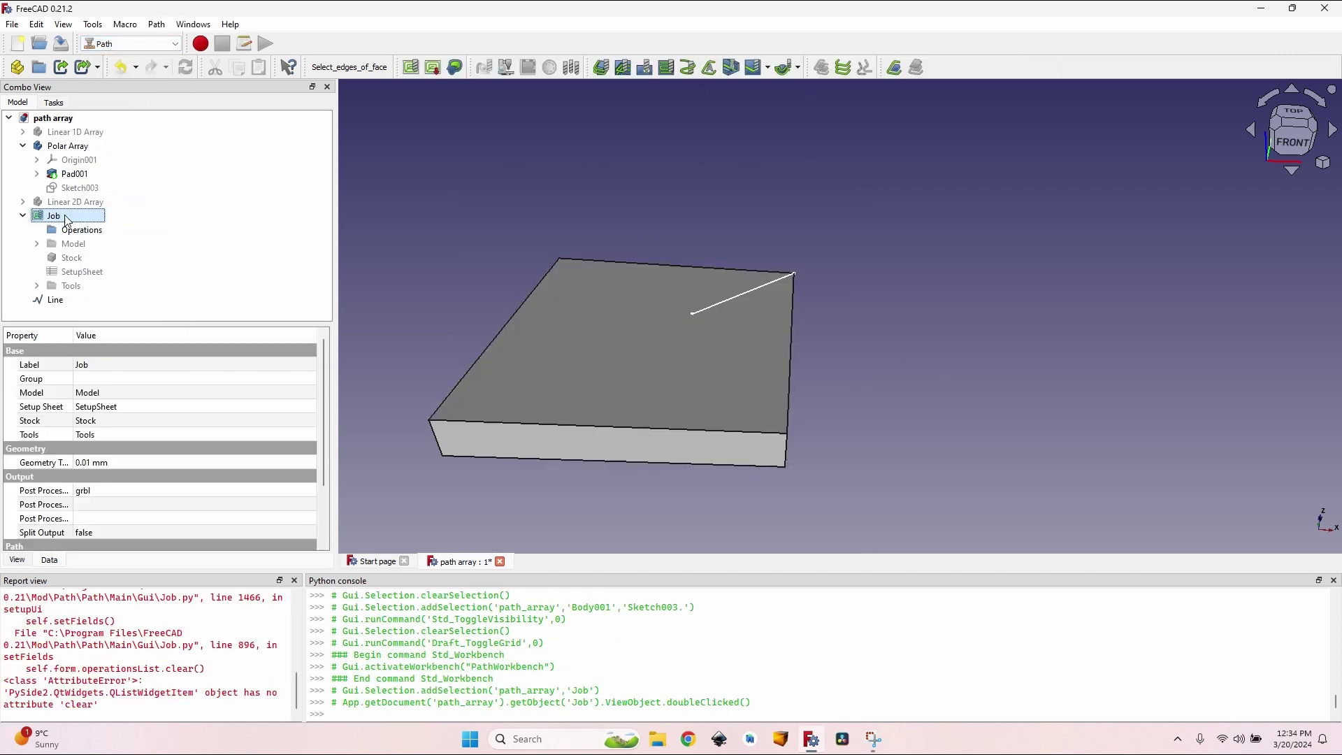
{"action": "double_click", "coordinate": [67, 218]}
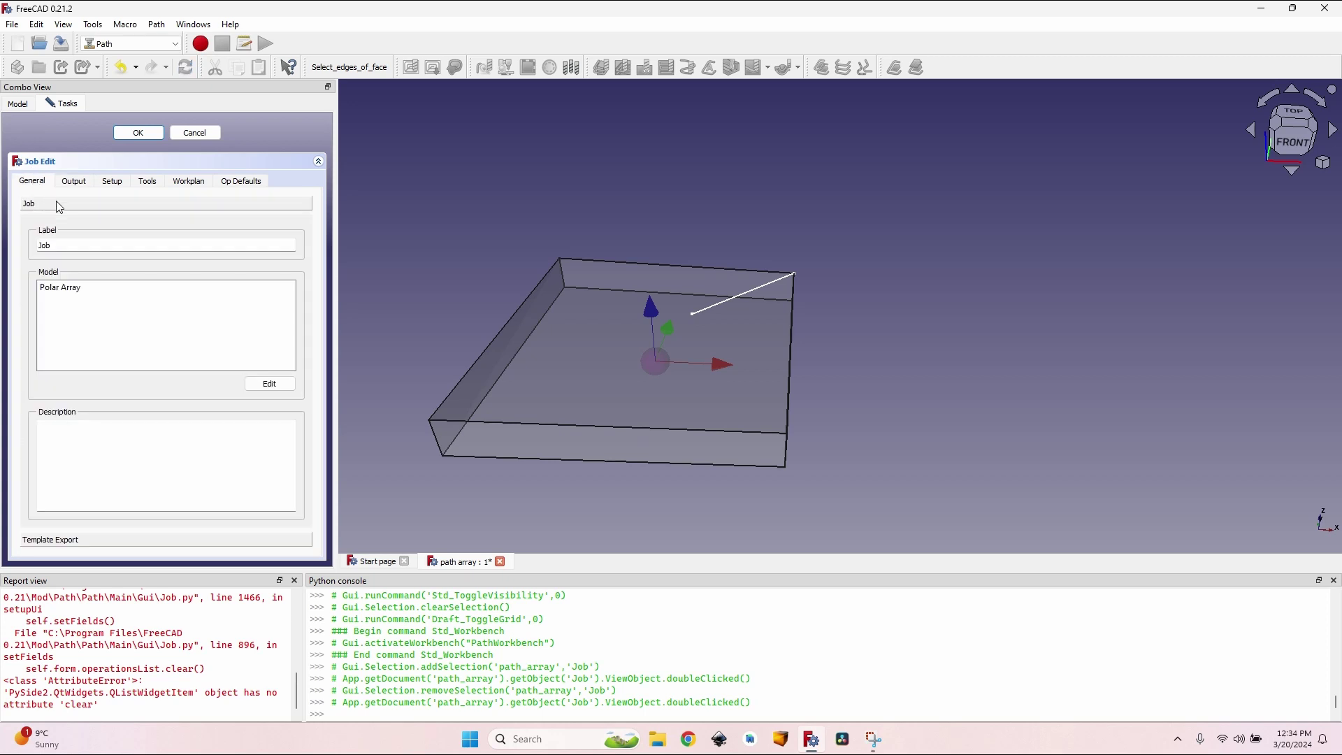
{"action": "left_click", "coordinate": [270, 384]}
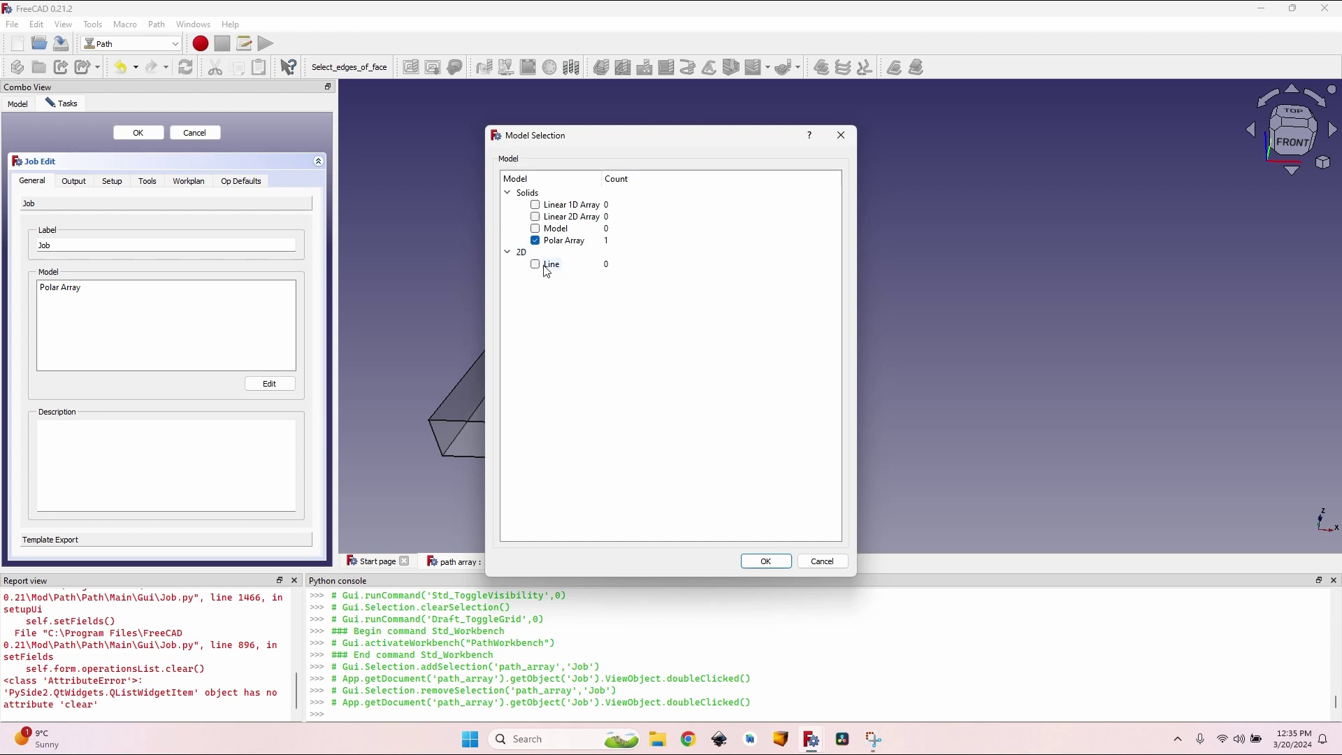
{"action": "left_click", "coordinate": [536, 265]}
{"action": "left_click", "coordinate": [767, 562]}
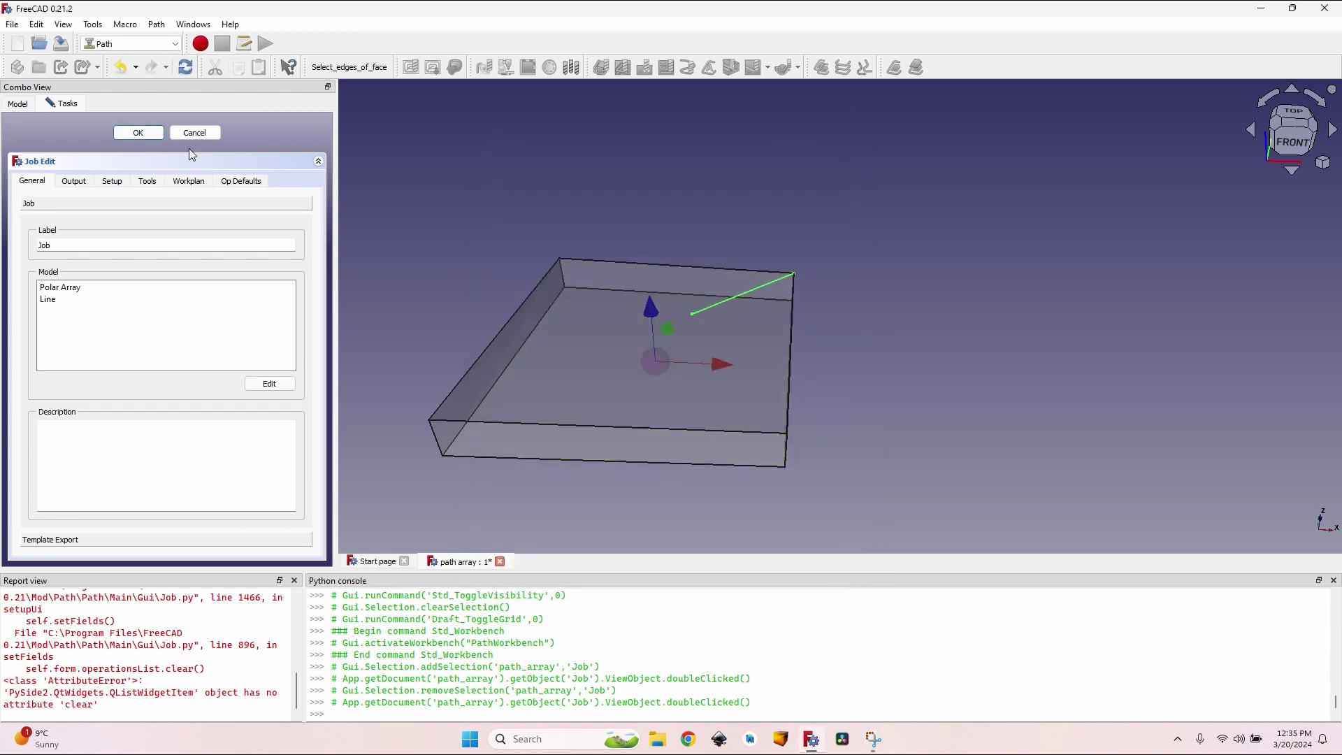
{"action": "left_click", "coordinate": [139, 134]}
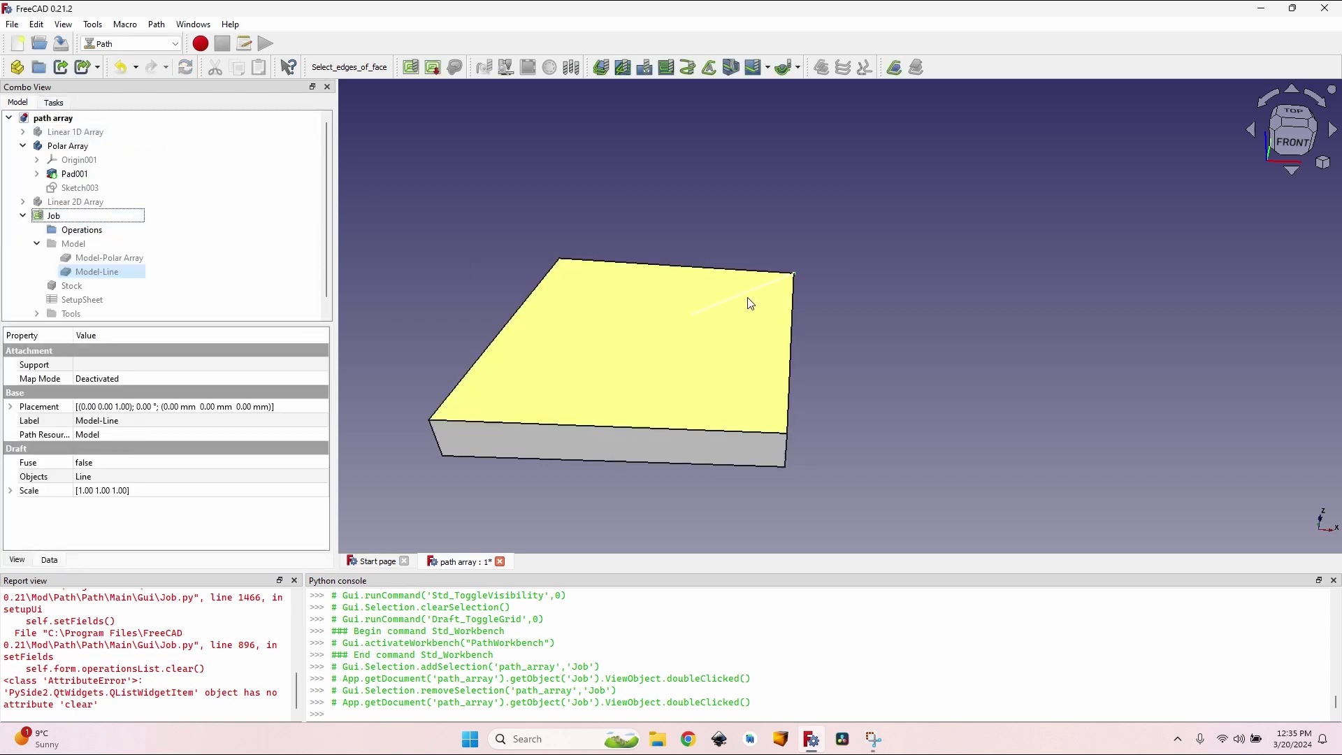
- Create a Slot operation on the diagonal Draft line's edge and generate its toolpath
{"action": "left_click", "coordinate": [762, 286]}
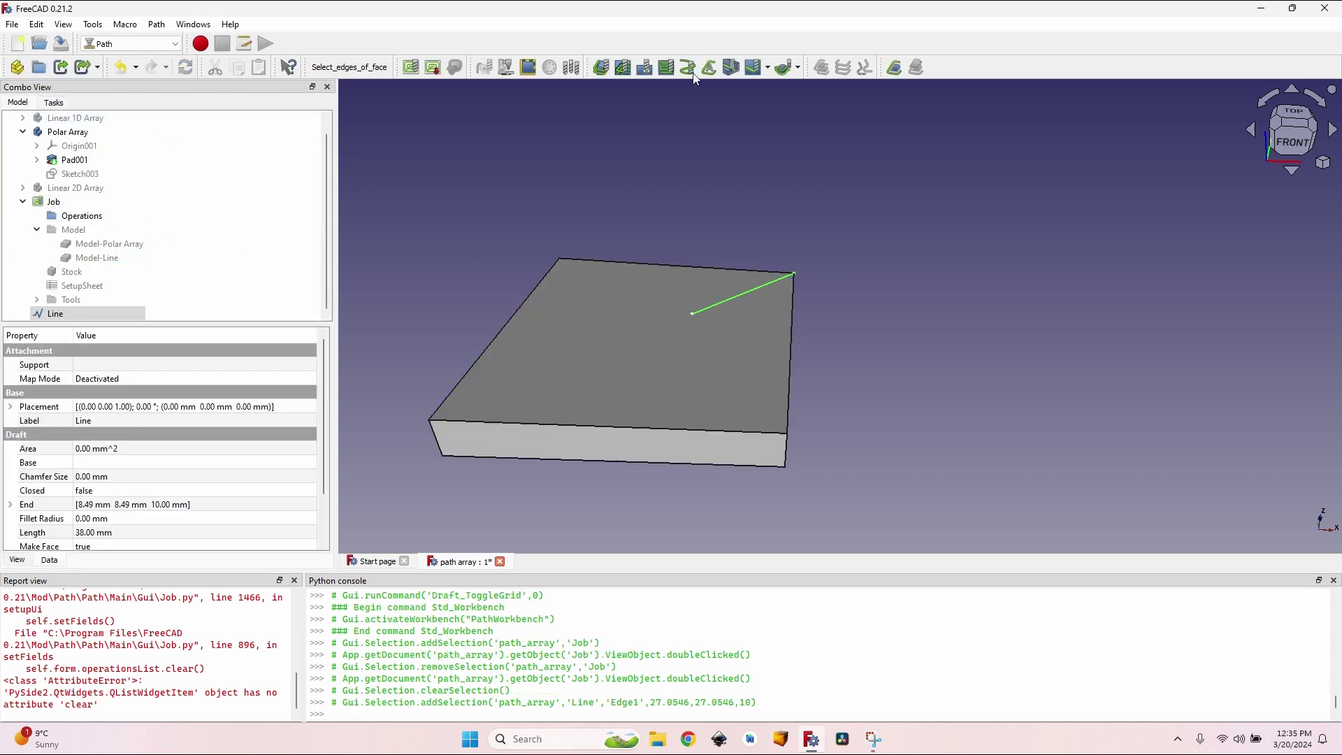
{"action": "left_click", "coordinate": [731, 67]}
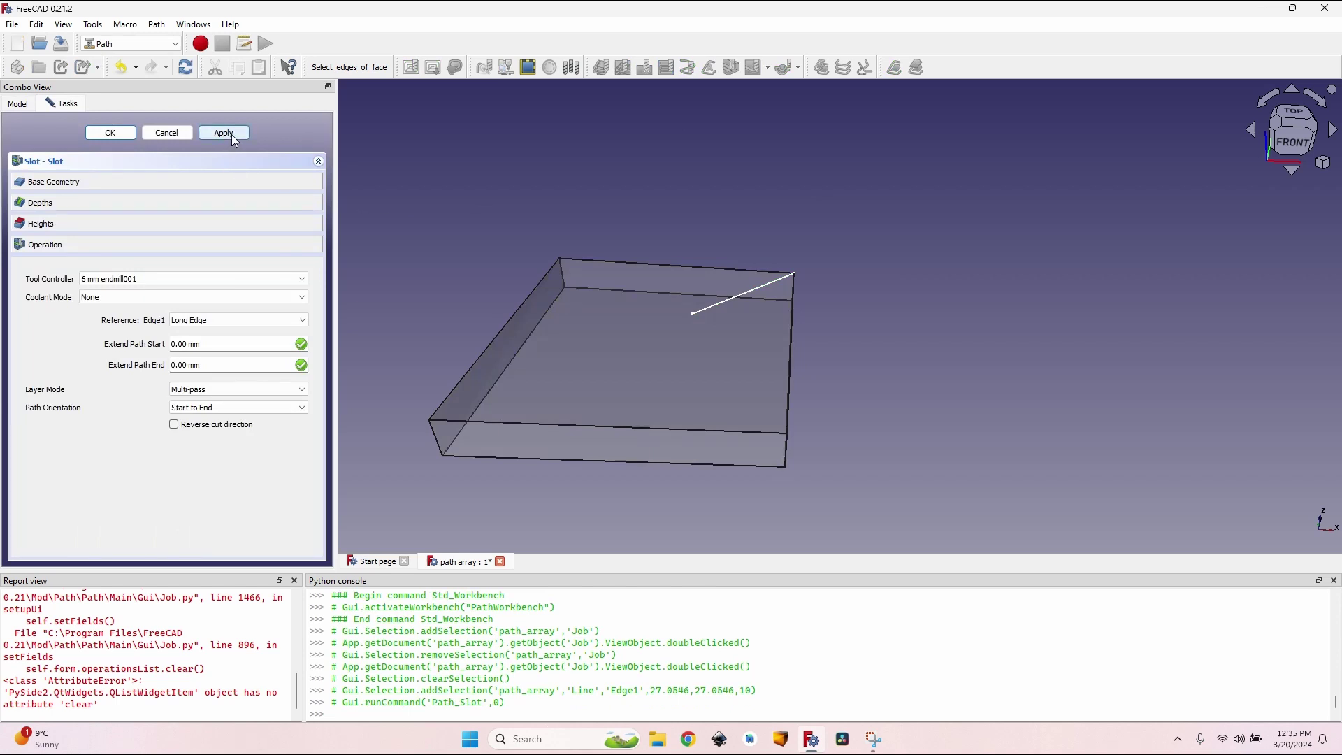
{"action": "left_click", "coordinate": [231, 133]}
- Set the Slot operation's final depth to 7 mm and accept the operation
{"action": "middle_click_drag", "start_coordinate": [819, 249], "coordinate": [917, 257]}
{"action": "left_click", "coordinate": [168, 203]}
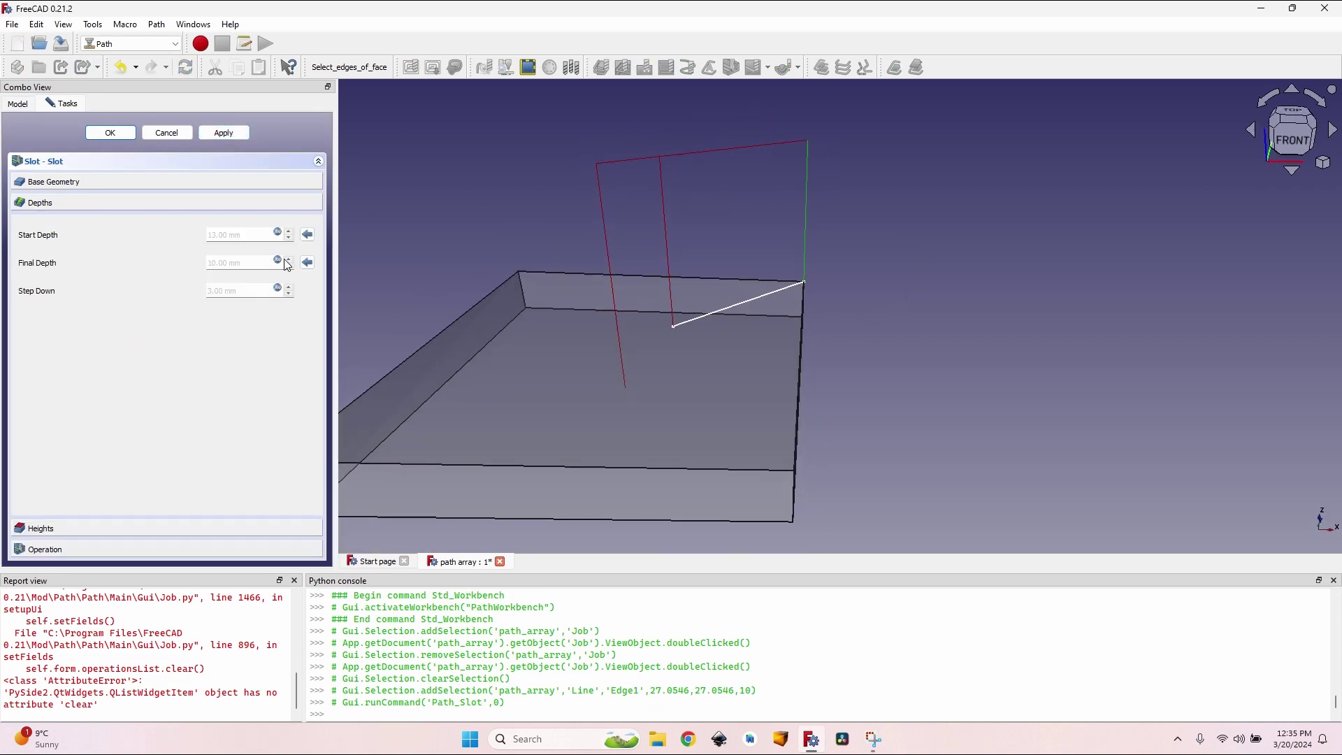
{"action": "left_click", "coordinate": [278, 261]}
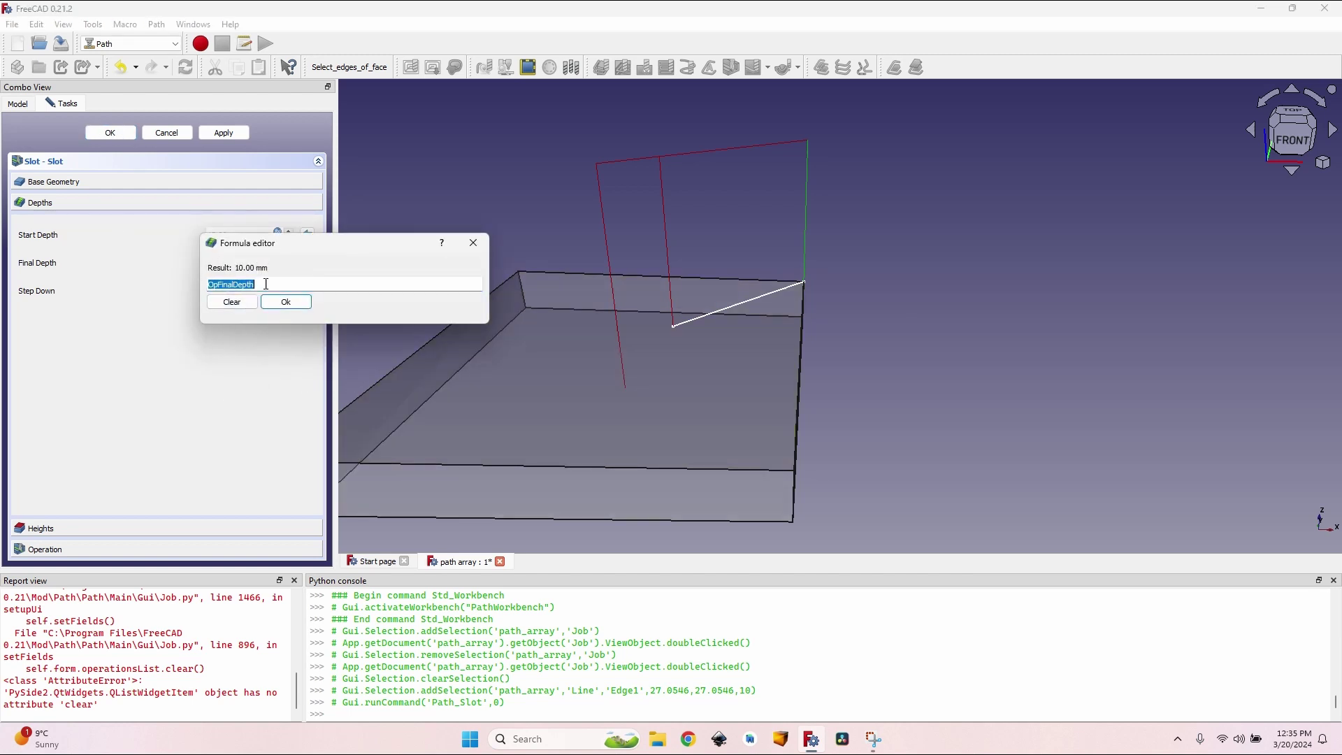
{"action": "type", "text": "7"}
{"action": "key", "text": "Return"}
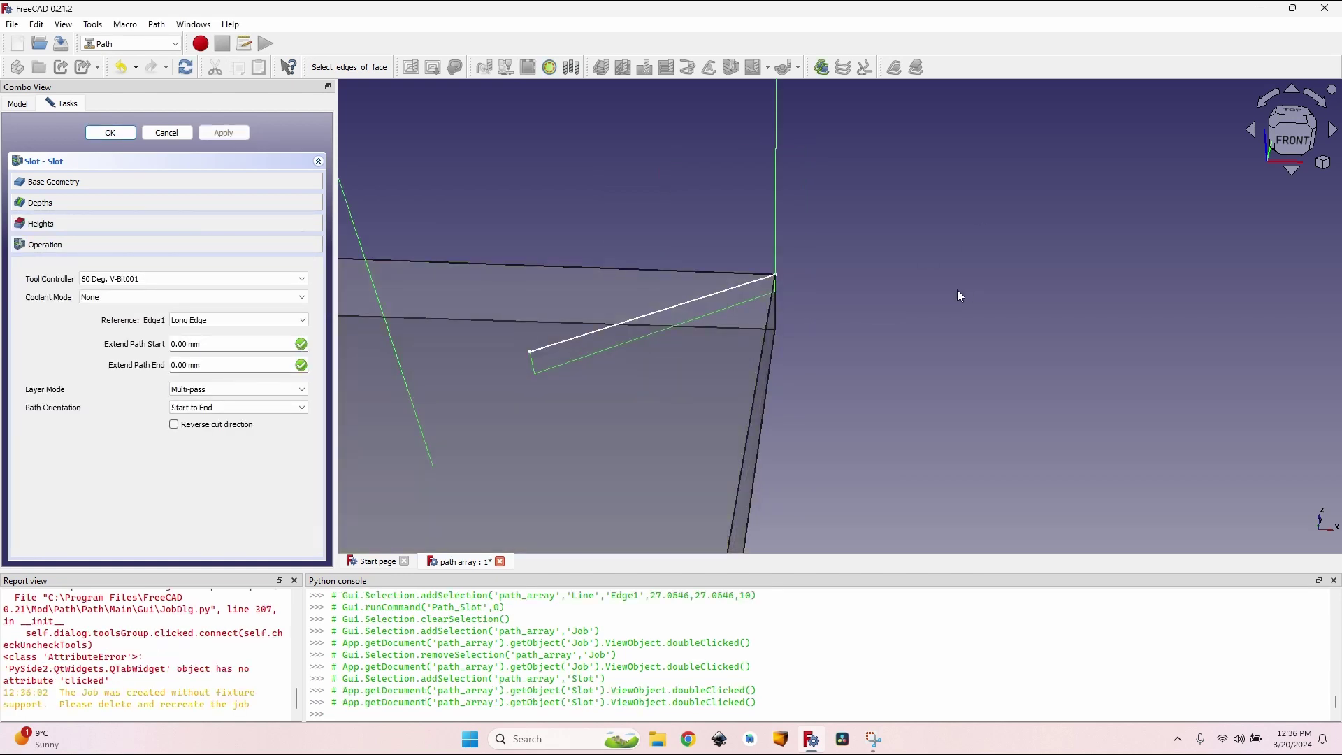
{"action": "scroll", "coordinate": [958, 289], "scroll_direction": "down", "scroll_amount": 4}
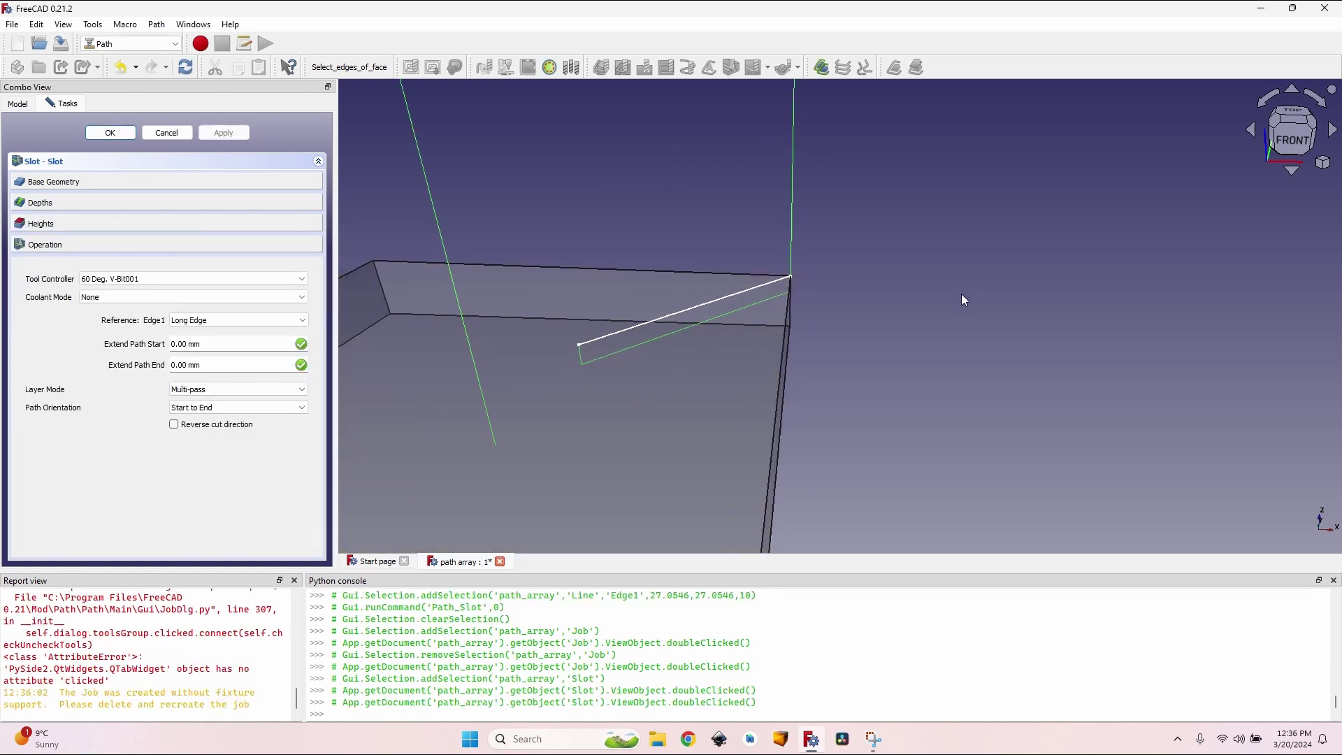
{"action": "left_click", "coordinate": [112, 133]}
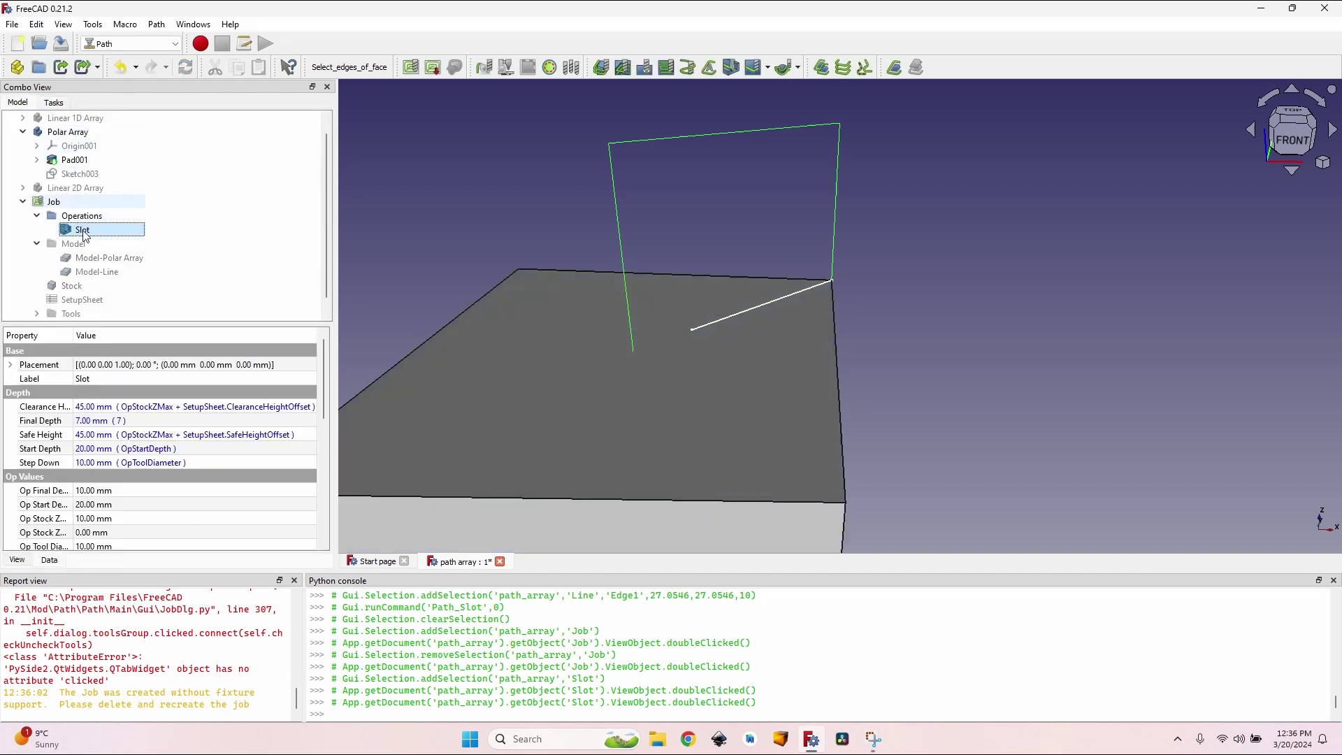
- Save the path array document with the finished Slot operation
{"action": "scroll", "coordinate": [979, 280], "scroll_direction": "down", "scroll_amount": 3}
{"action": "mouse_move", "coordinate": [975, 258]}
{"action": "middle_mouse_down"}
{"action": "mouse_move", "coordinate": [986, 287]}
{"action": "mouse_move", "coordinate": [992, 274]}
{"action": "middle_mouse_up"}
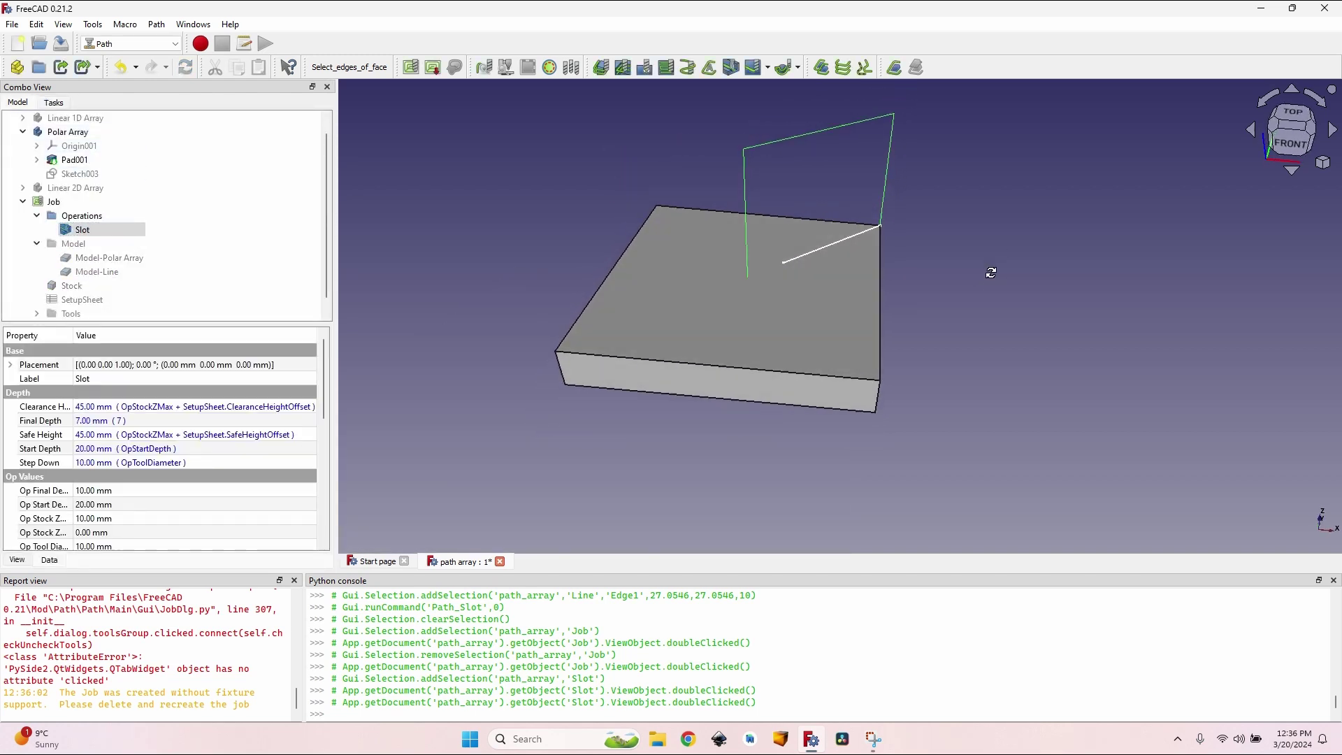
{"action": "middle_click_drag", "start_coordinate": [602, 148], "coordinate": [537, 197]}
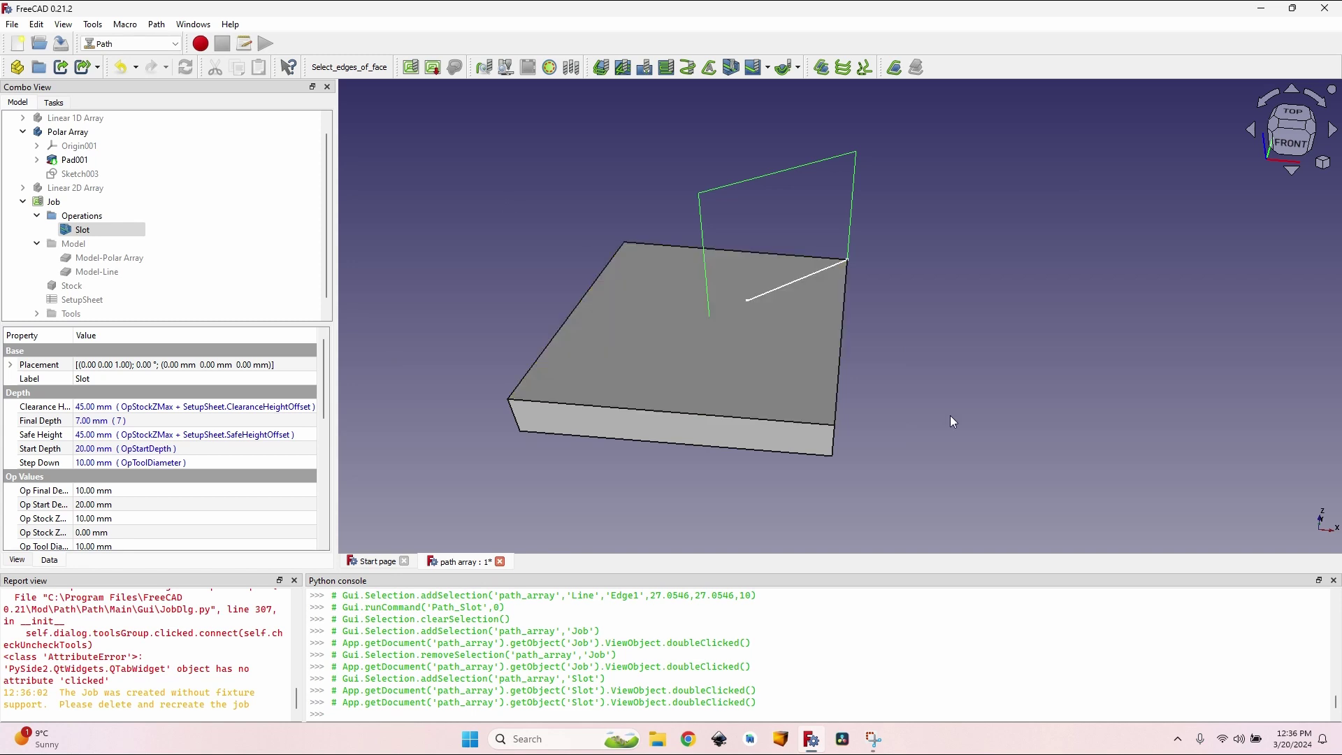
{"action": "key", "text": "ctrl+s"}
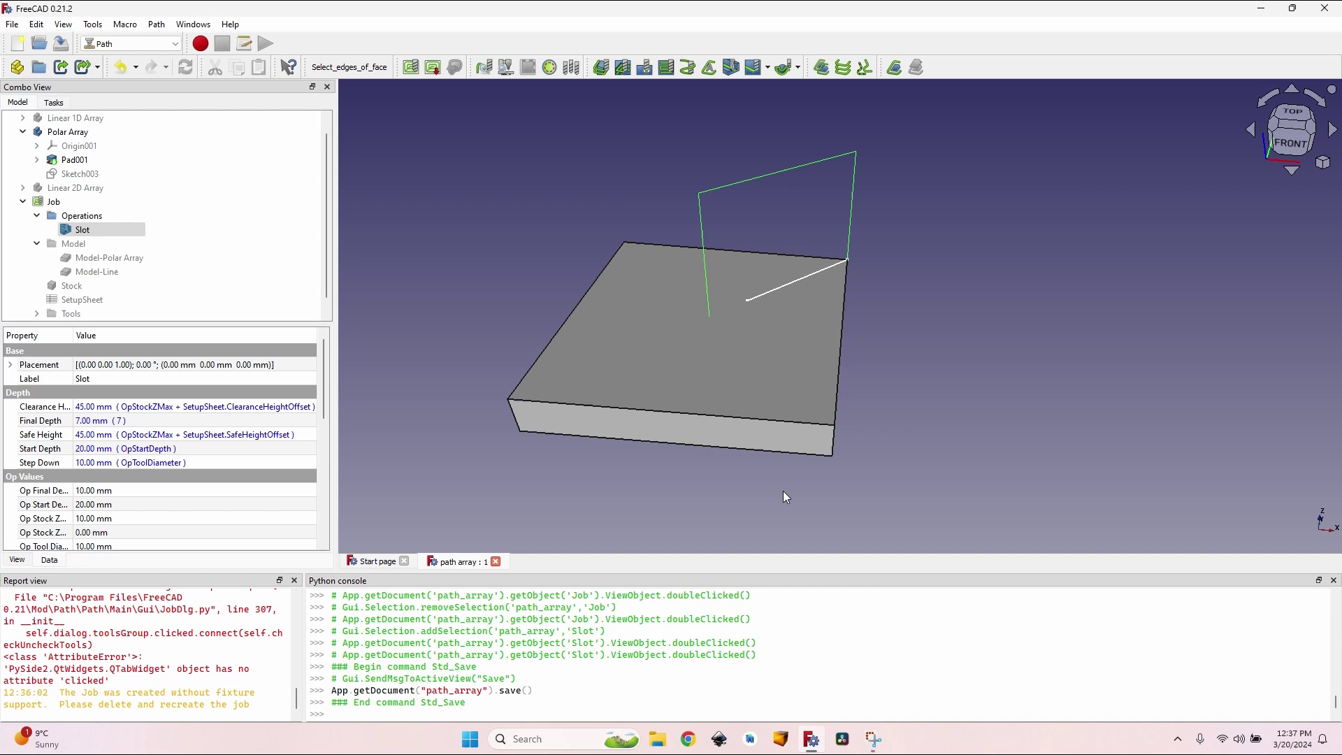
- Create a Path Array of the Slot operation and set the array's type to Polar
{"action": "left_click", "coordinate": [711, 70]}
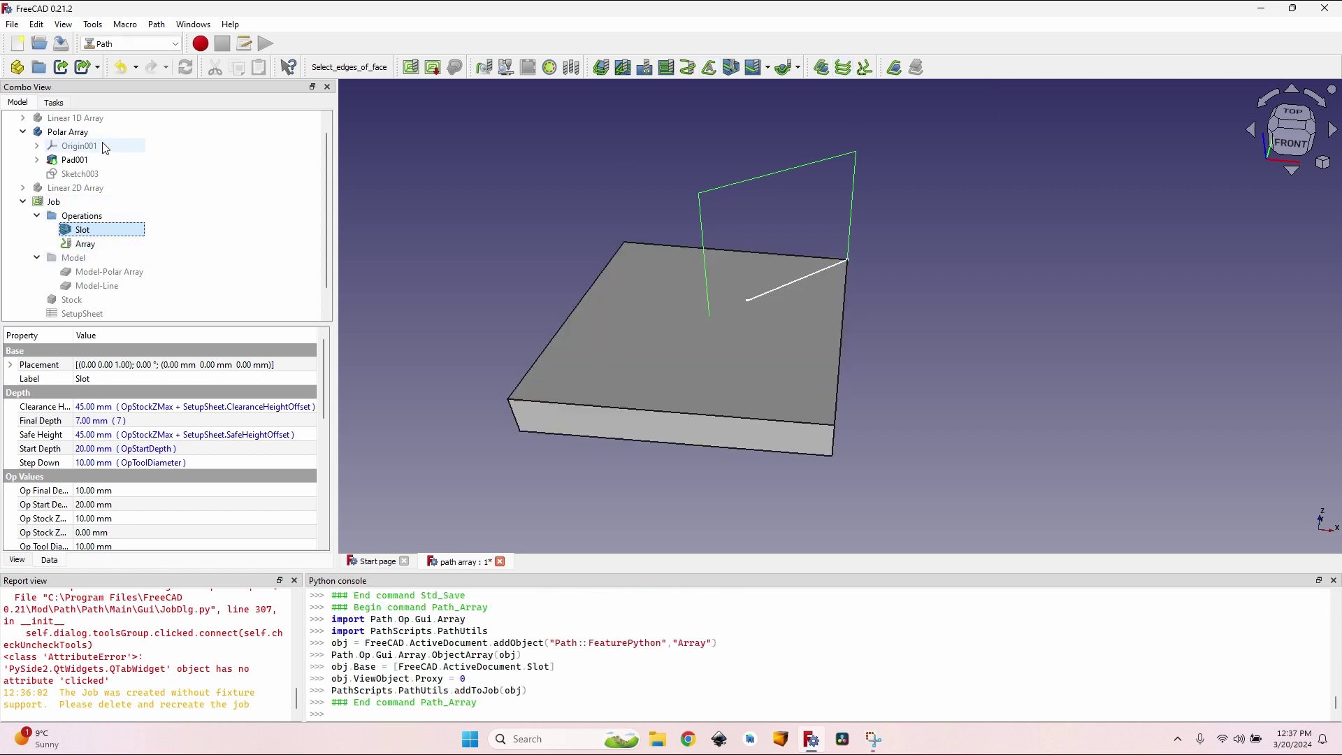
{"action": "left_click", "coordinate": [87, 244]}
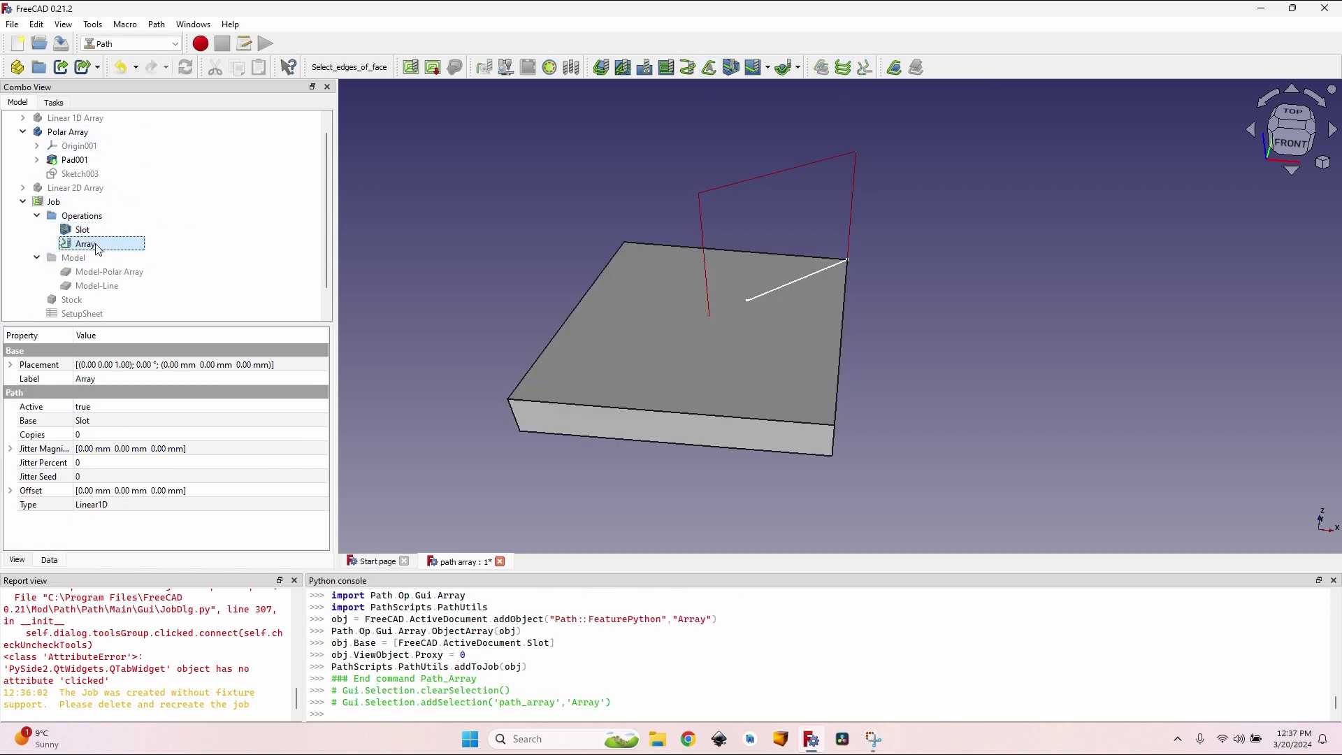
{"action": "double_click", "coordinate": [97, 246]}
{"action": "left_click", "coordinate": [196, 133]}
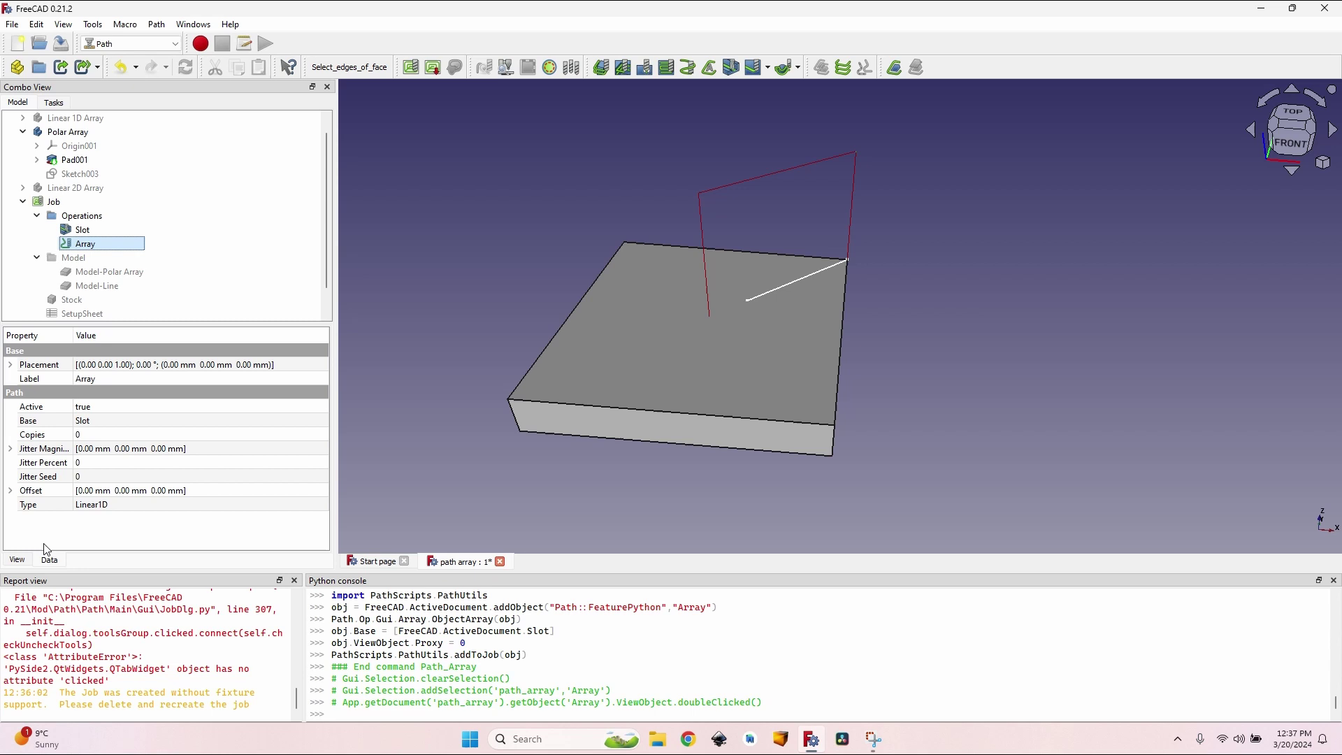
{"action": "left_click", "coordinate": [109, 506]}
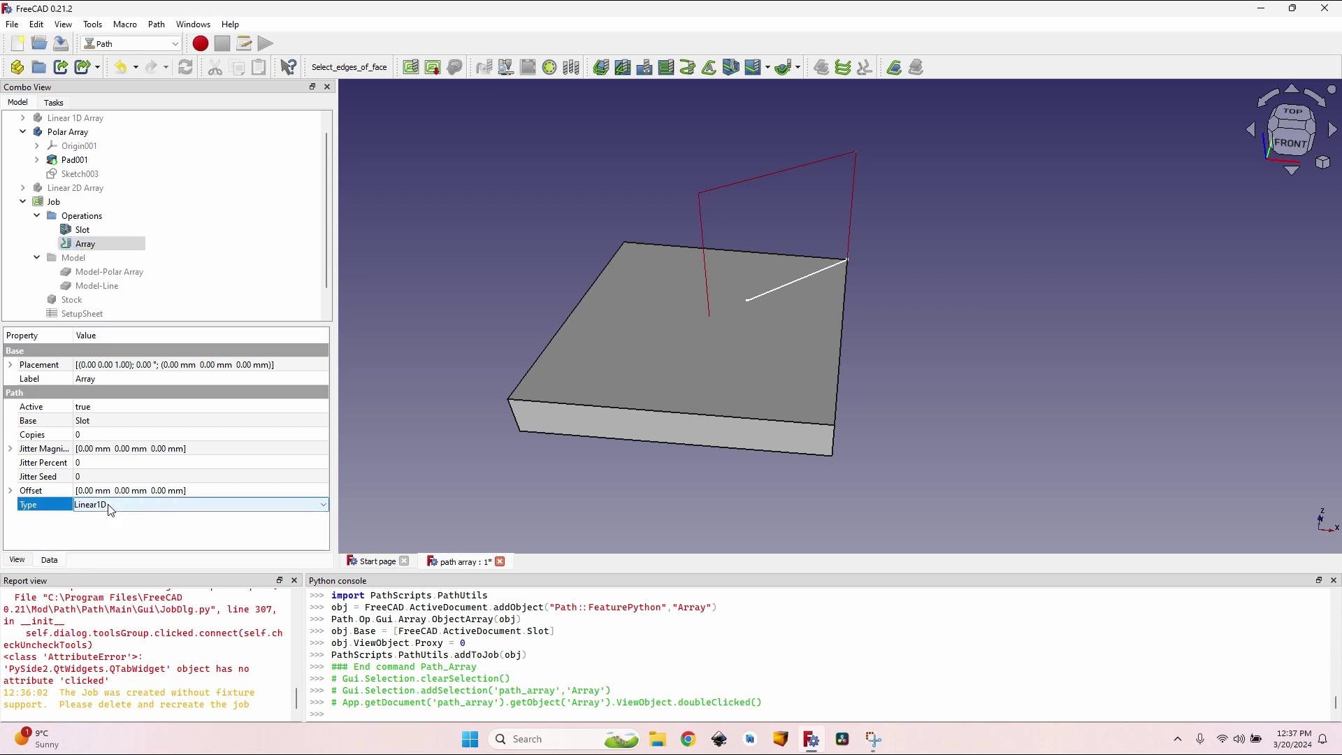
{"action": "left_click", "coordinate": [109, 505]}
{"action": "left_click", "coordinate": [116, 536]}
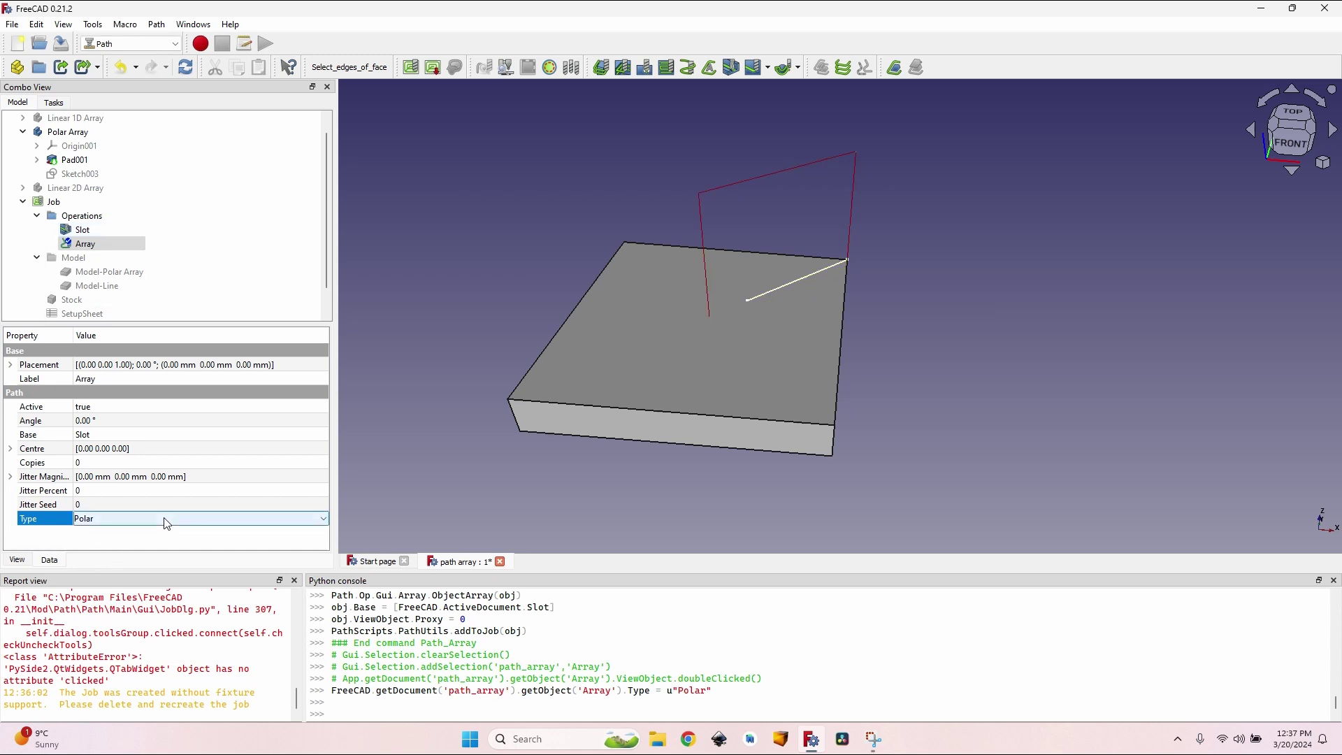
- Set the number of copies in the polar path array to 12
{"action": "left_click", "coordinate": [98, 230]}
{"action": "left_click", "coordinate": [98, 244]}
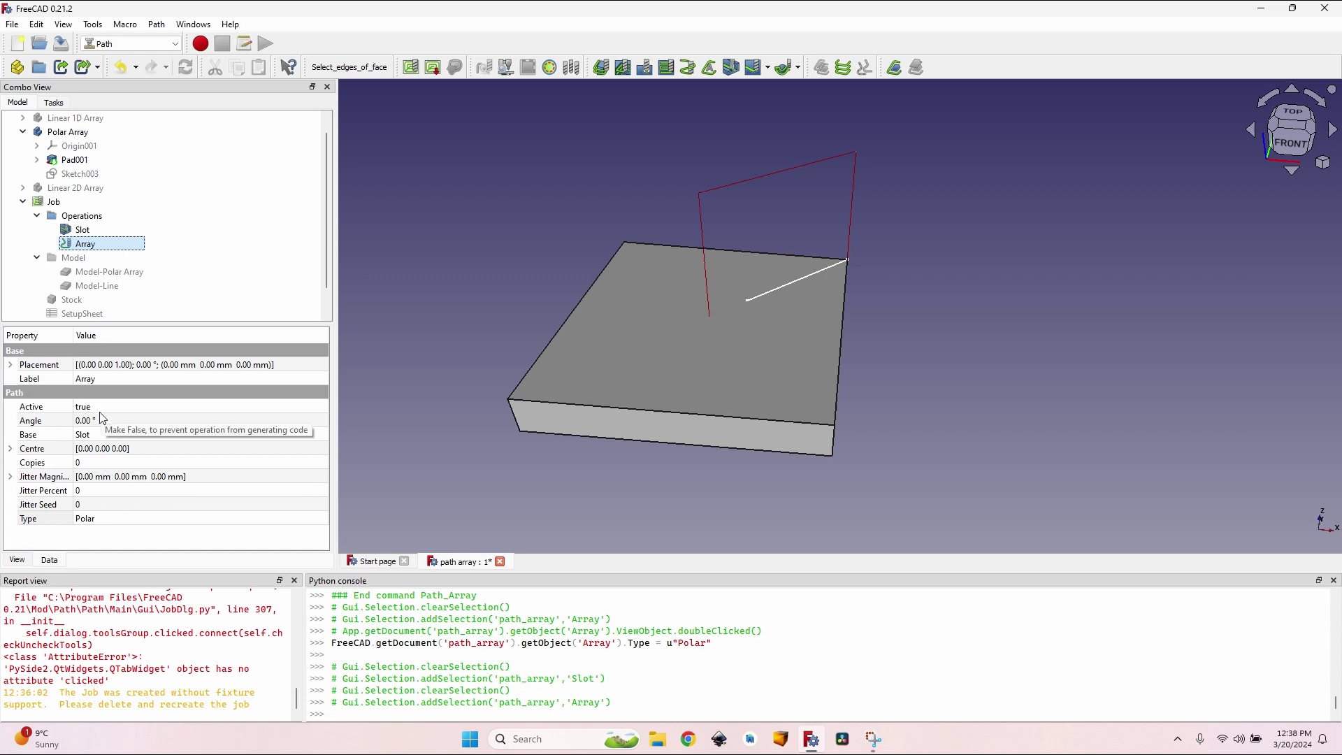
{"action": "left_click", "coordinate": [96, 463]}
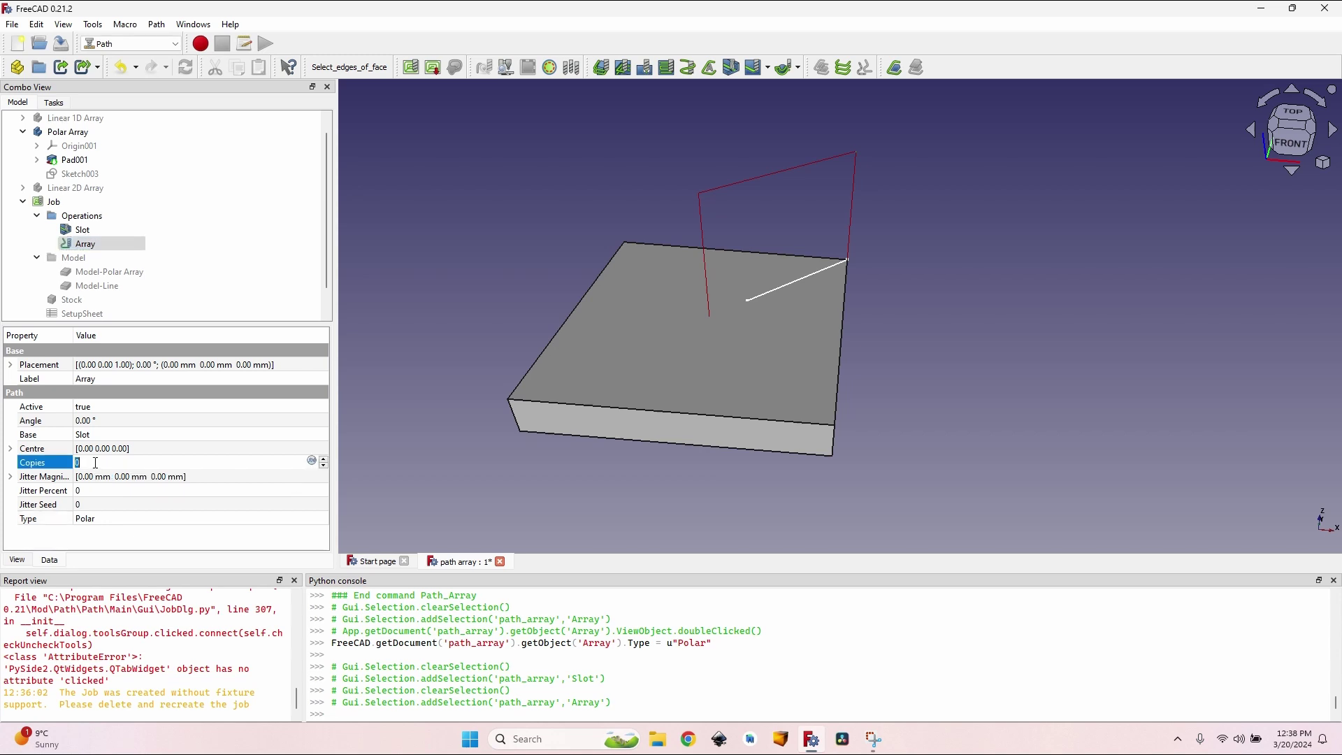
{"action": "type", "text": "12"}
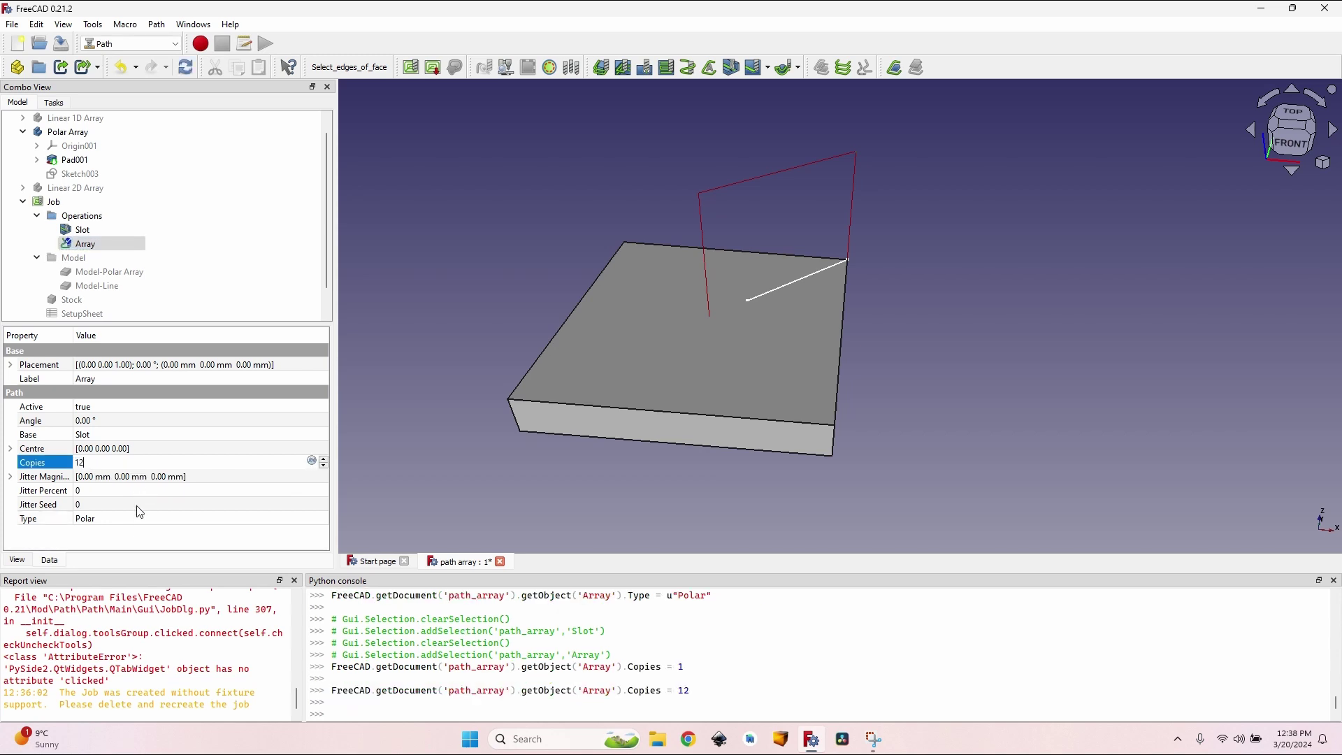
{"action": "key", "text": "Tab"}
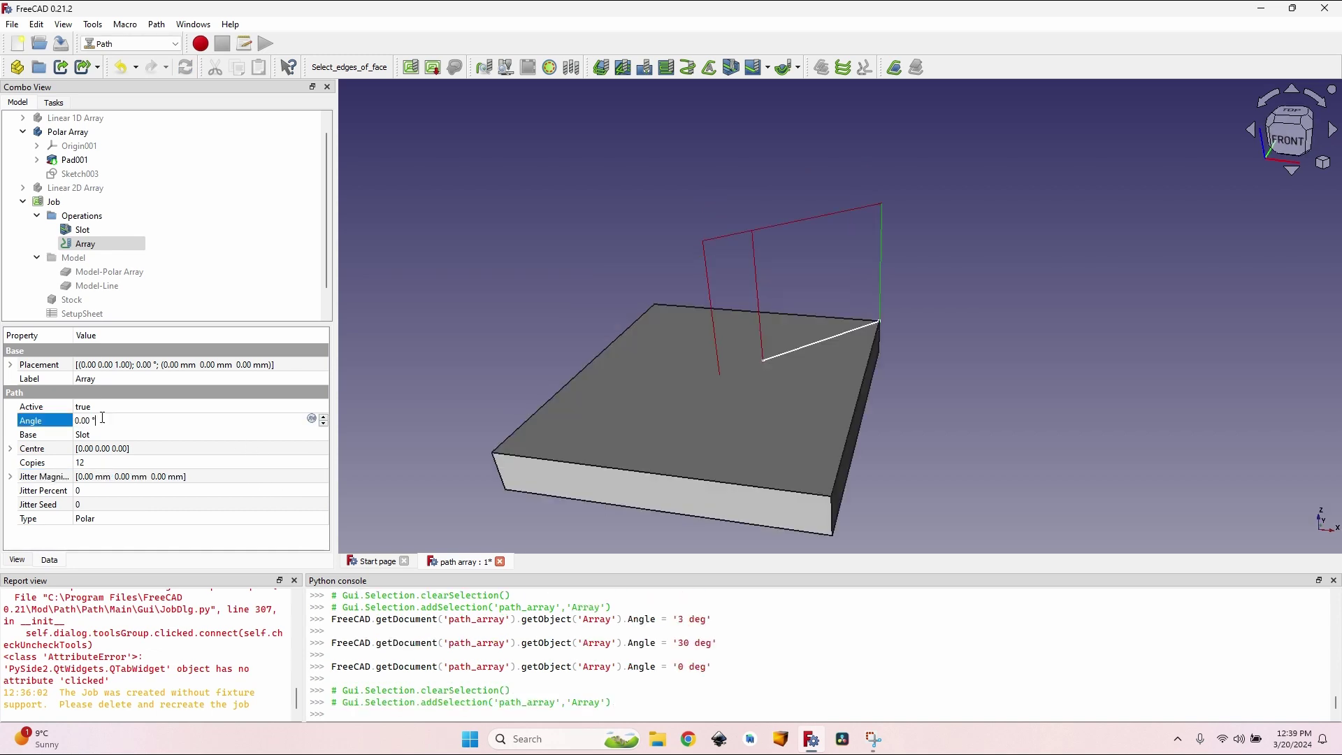
- Set the polar path array's angle to 60°
{"action": "triple_click", "coordinate": [103, 417]}
{"action": "type", "text": "60"}
{"action": "key", "text": "Tab"}
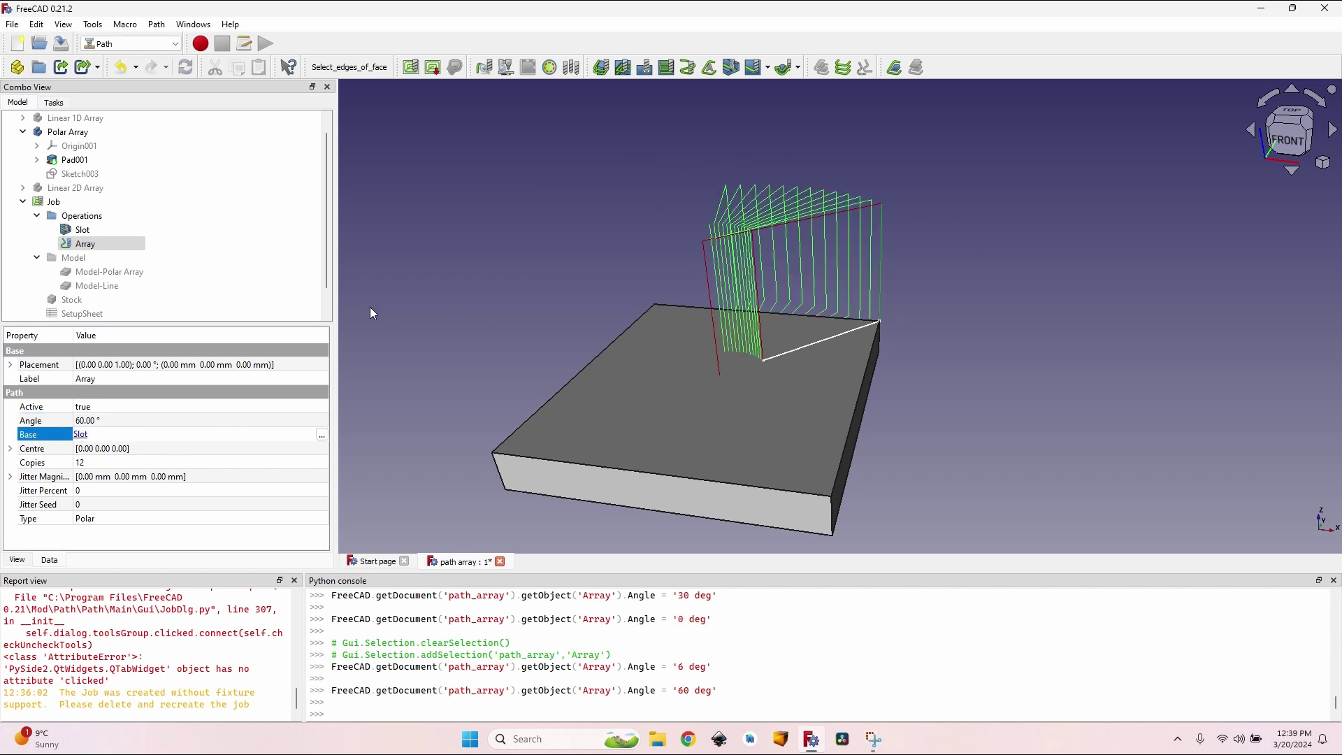
- Set the polar path array's angle to 360° and inspect the toolpaths around the block
{"action": "left_click", "coordinate": [157, 419]}
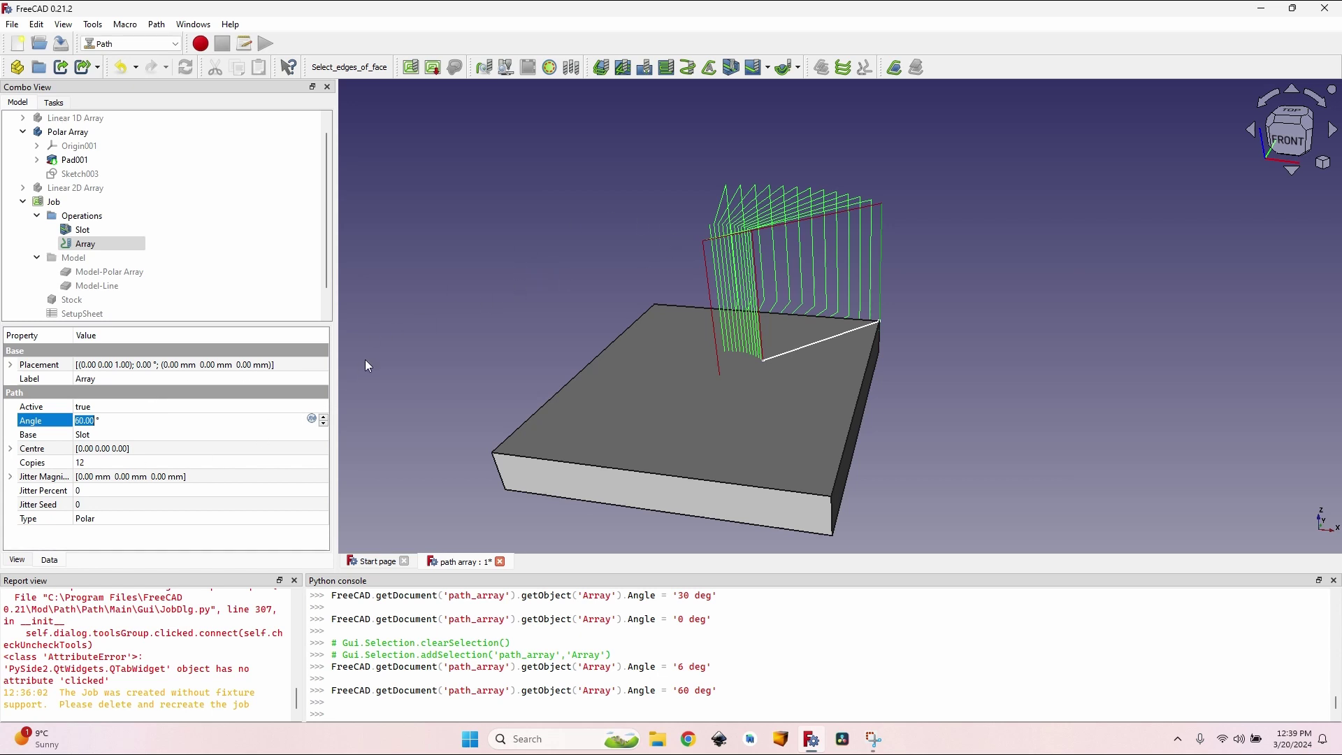
{"action": "type", "text": "360"}
{"action": "key", "text": "Tab"}
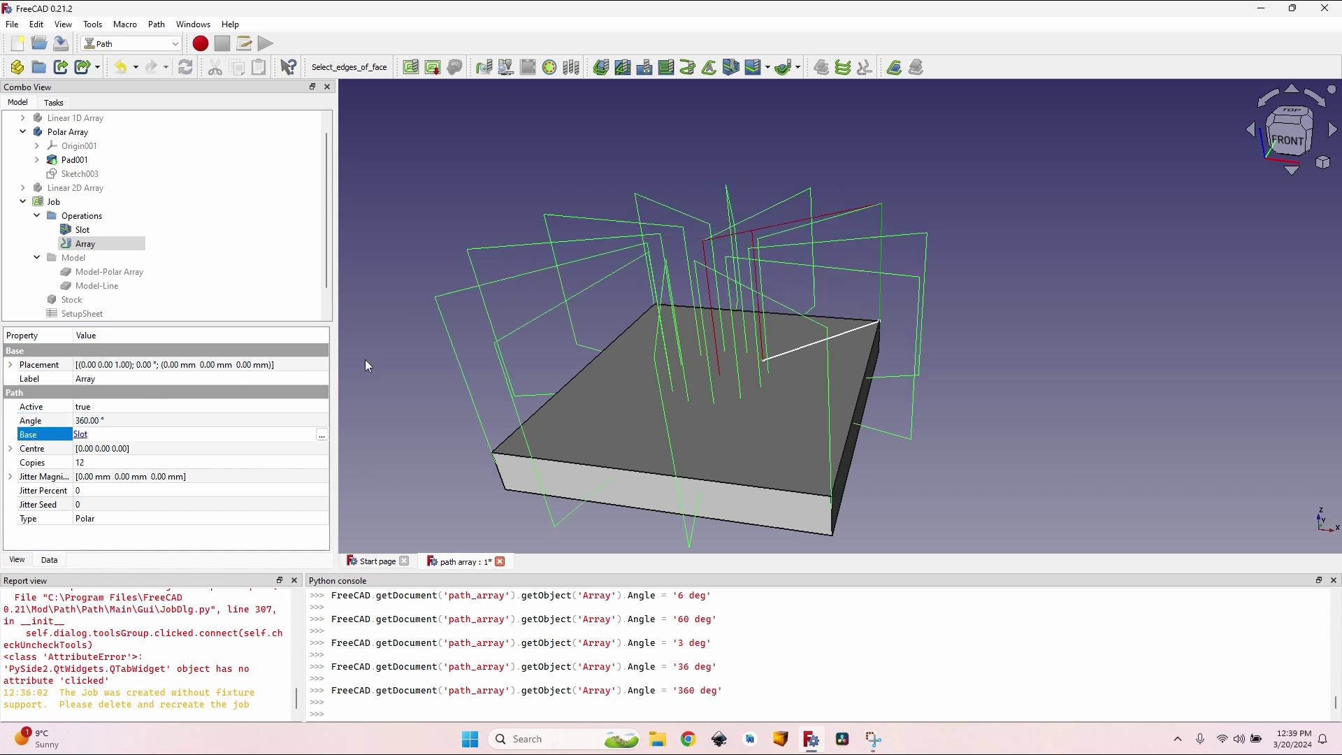
{"action": "middle_click_drag", "start_coordinate": [481, 242], "coordinate": [522, 264]}
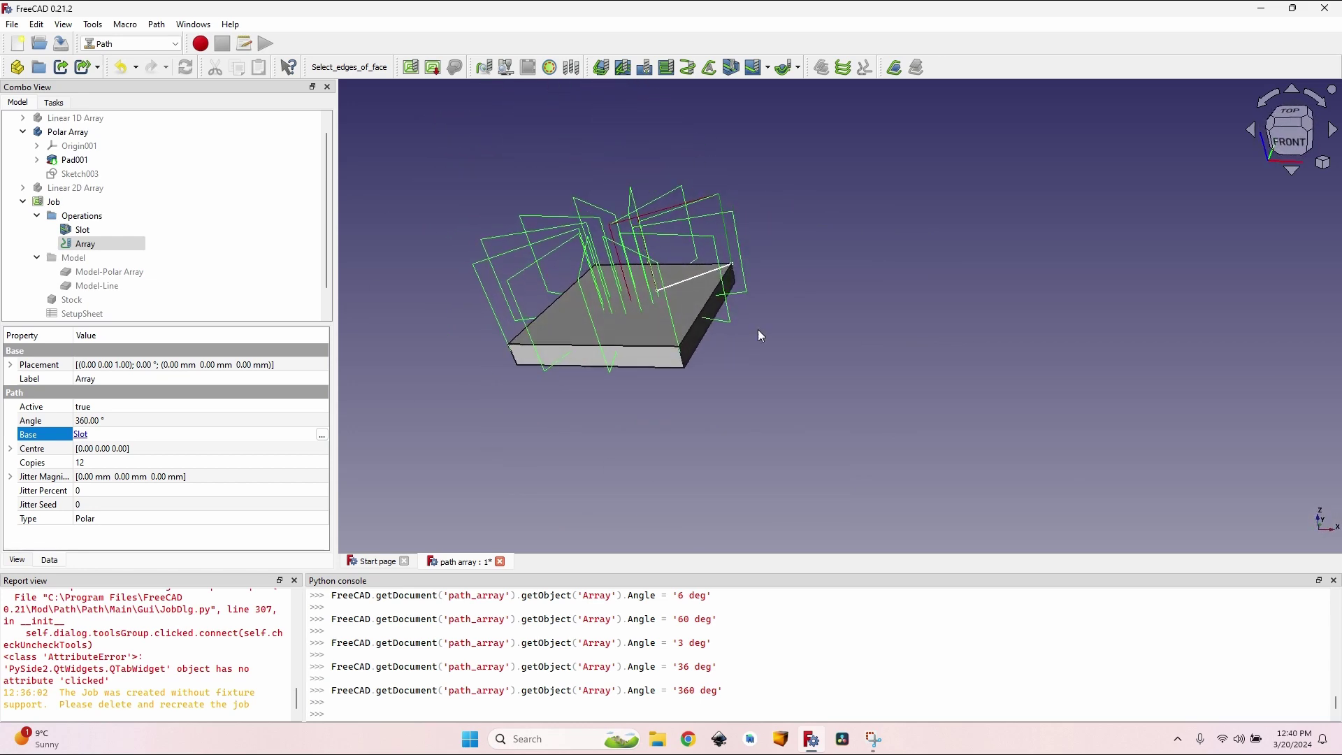
{"action": "scroll", "coordinate": [594, 181], "scroll_direction": "up", "scroll_amount": 5}
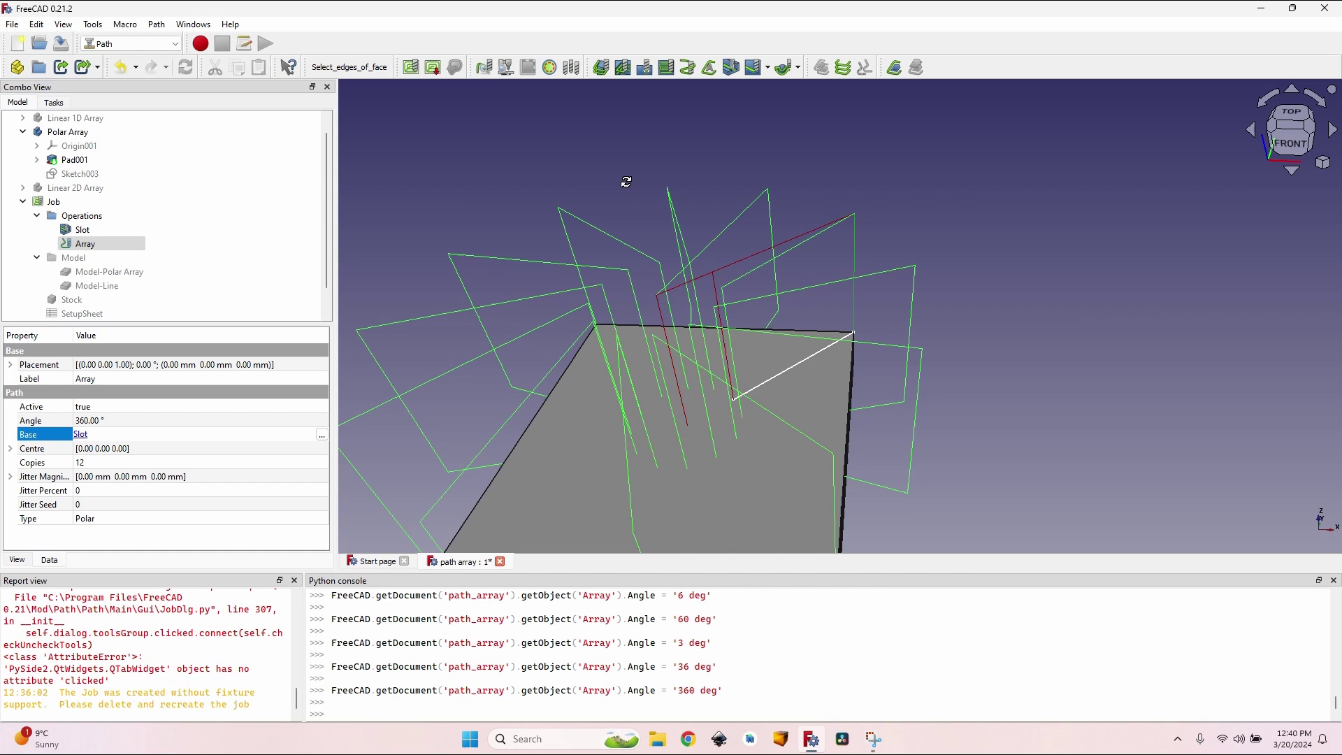
{"action": "middle_click_drag", "start_coordinate": [626, 182], "coordinate": [652, 229]}
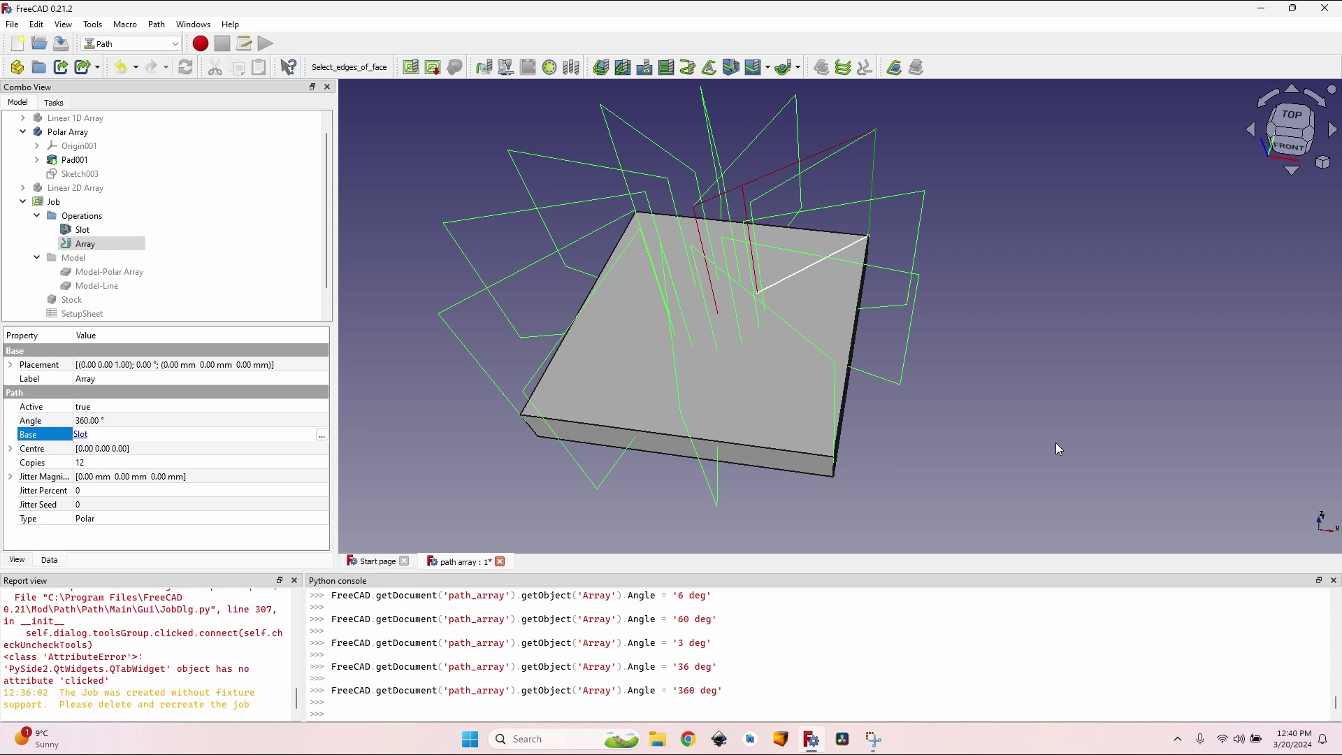
{"action": "scroll", "coordinate": [1055, 444], "scroll_direction": "down", "scroll_amount": 1}
{"action": "middle_click_drag", "start_coordinate": [1012, 288], "coordinate": [981, 273]}
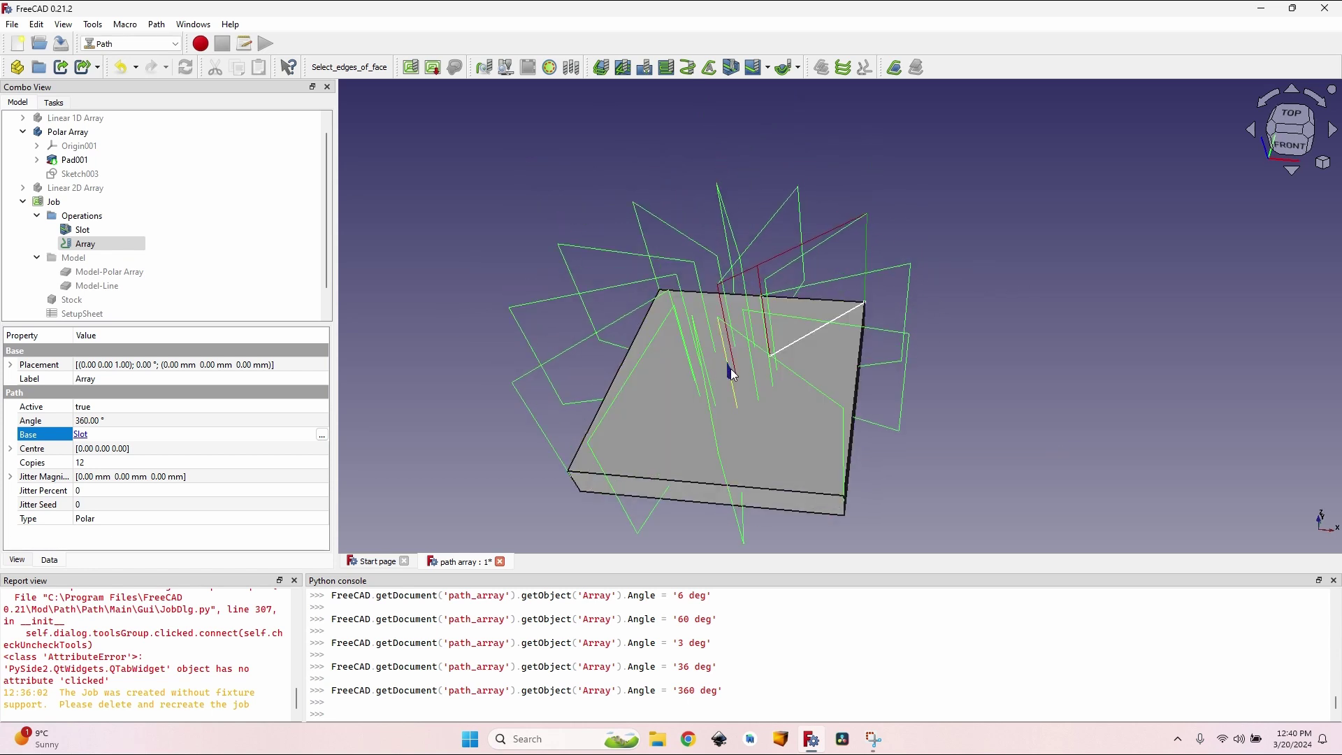
- Set the X coordinate of the polar path array's centre to 50
{"action": "left_click", "coordinate": [11, 449]}
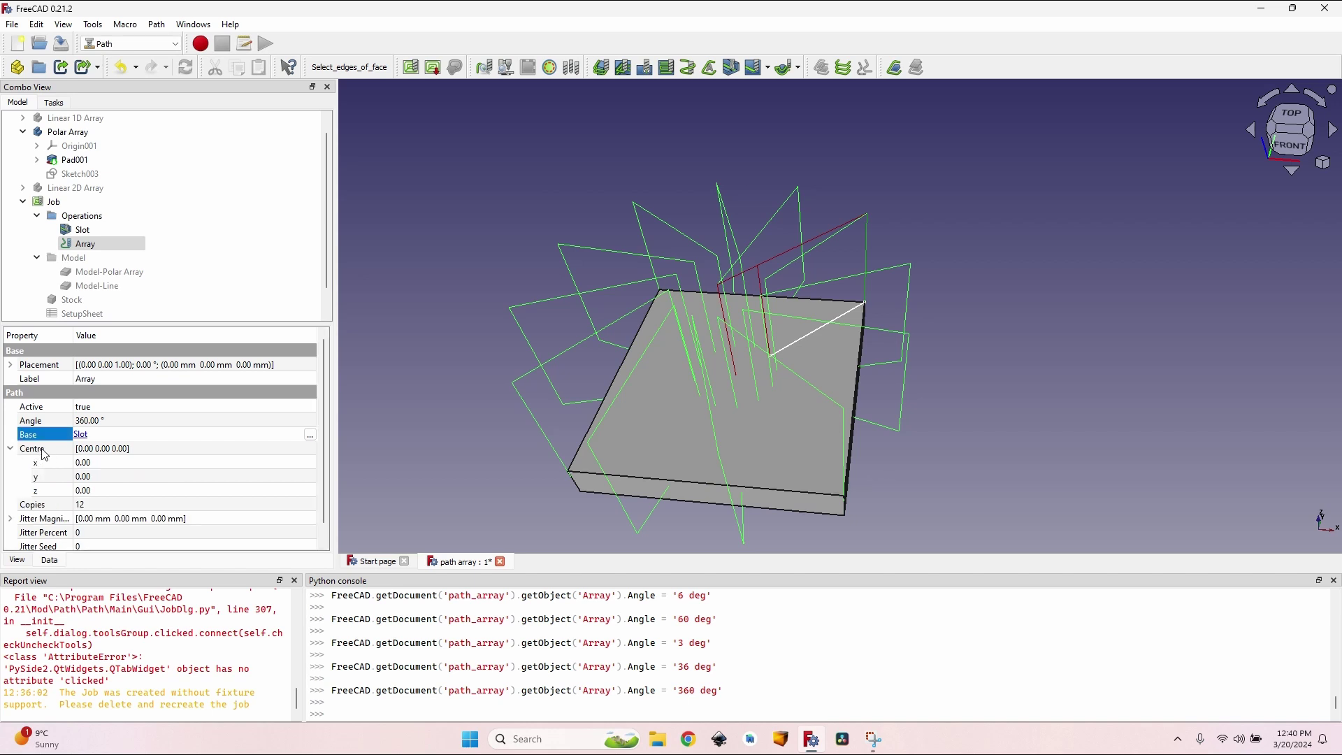
{"action": "left_click", "coordinate": [78, 464]}
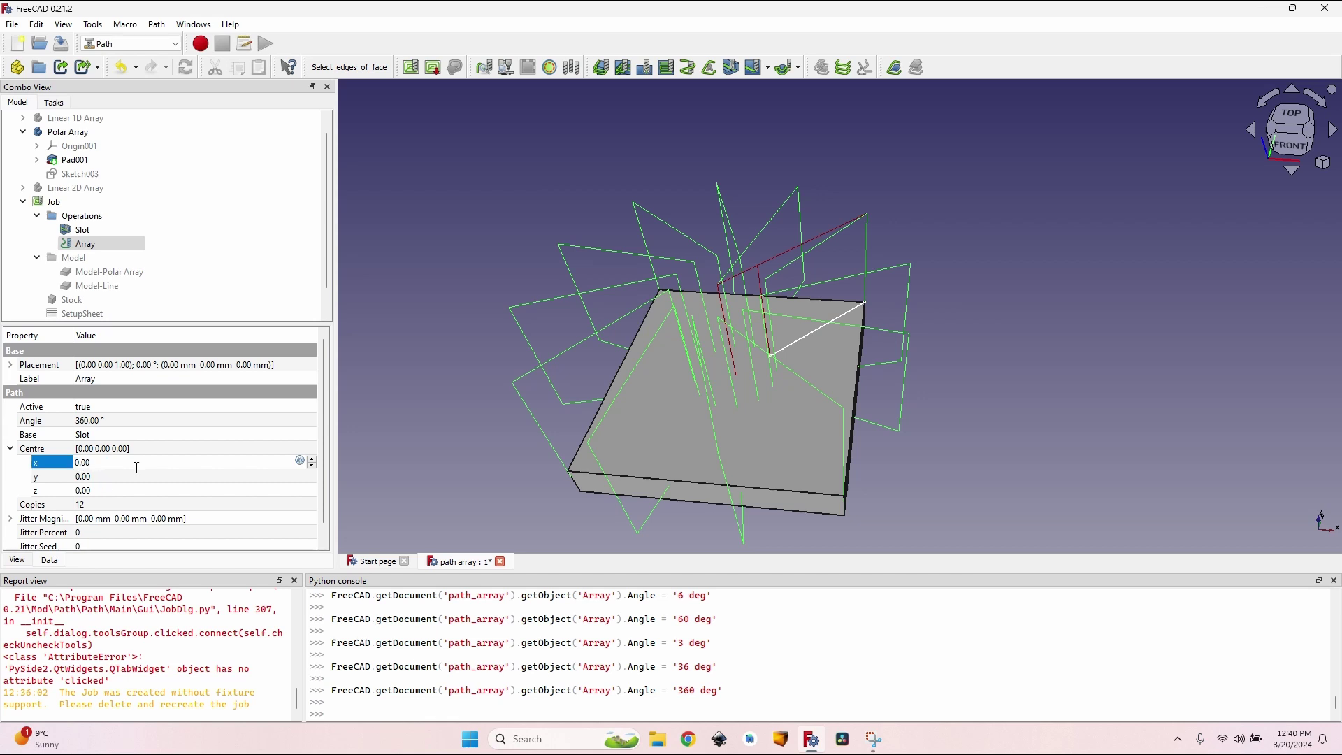
{"action": "type", "text": "50"}
{"action": "key", "text": "Return"}
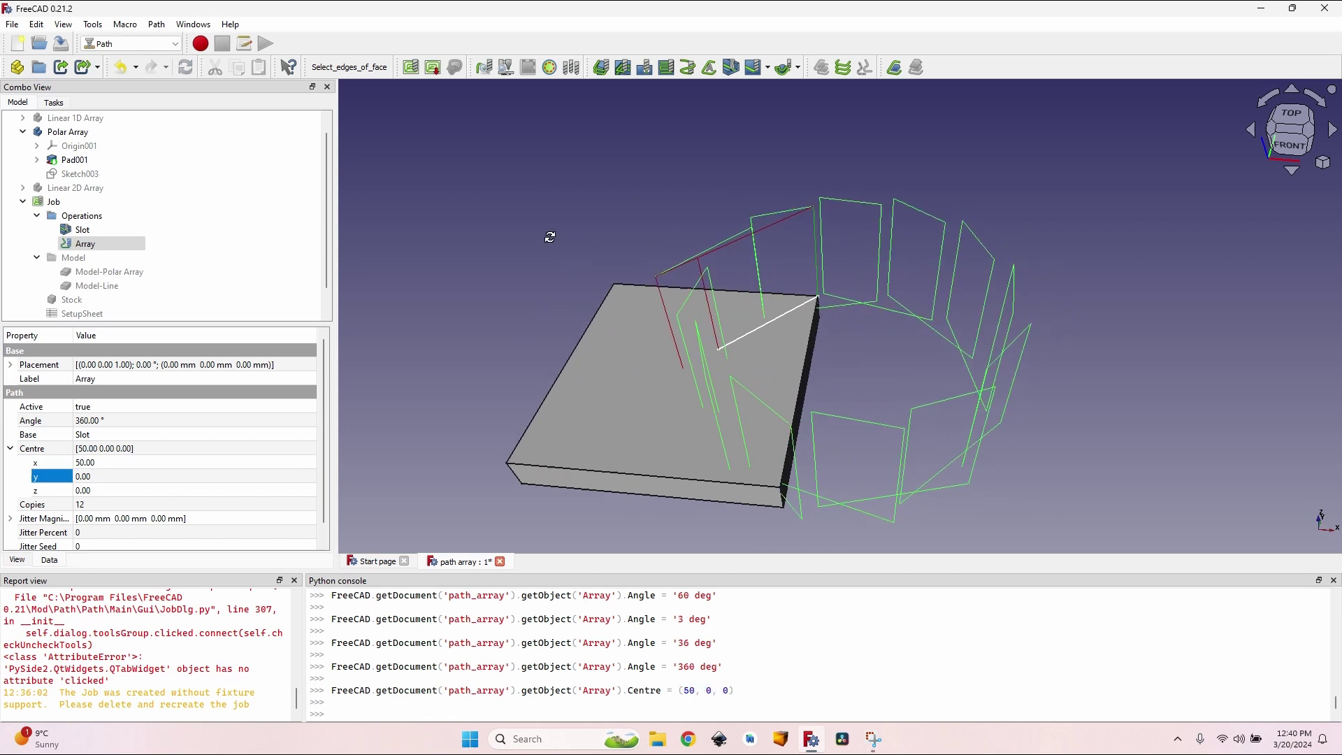
{"action": "middle_click_drag", "start_coordinate": [551, 238], "coordinate": [514, 246]}
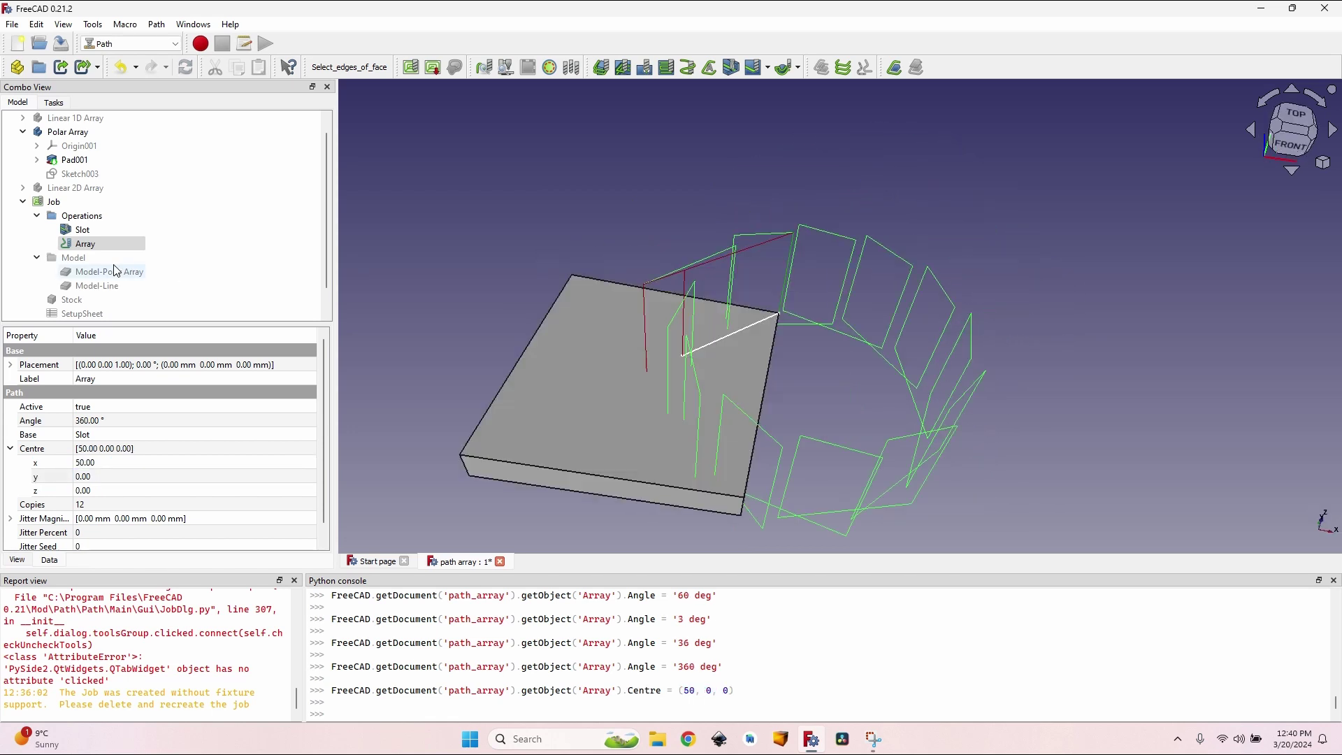
- Examine from several angles how the arrayed slot toolpaths lie relative to the block
{"action": "left_click", "coordinate": [807, 398]}
{"action": "scroll", "coordinate": [807, 398], "scroll_direction": "down", "scroll_amount": 2}
{"action": "middle_click_drag", "start_coordinate": [804, 398], "coordinate": [756, 427]}
{"action": "scroll", "coordinate": [836, 345], "scroll_direction": "up", "scroll_amount": 4}
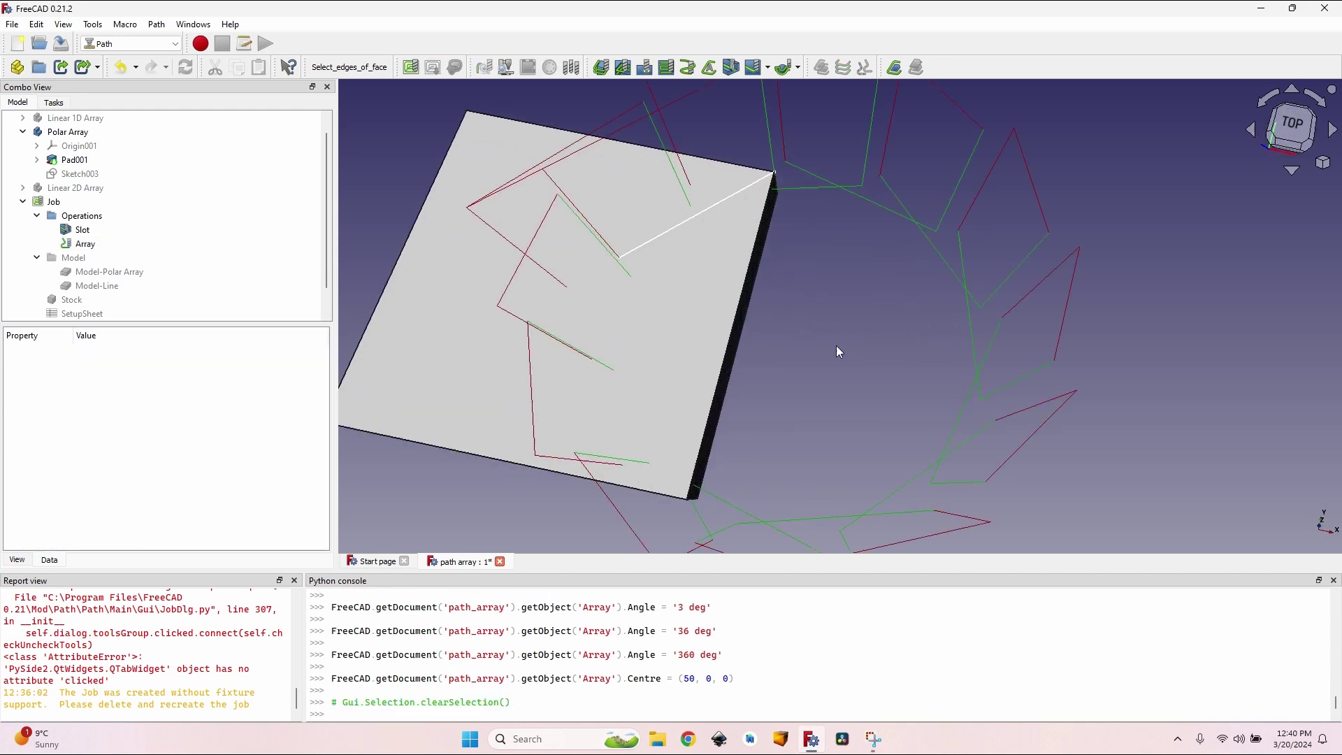
{"action": "scroll", "coordinate": [837, 346], "scroll_direction": "down", "scroll_amount": 1}
{"action": "middle_click_drag", "start_coordinate": [837, 346], "coordinate": [828, 313]}
{"action": "scroll", "coordinate": [829, 324], "scroll_direction": "down", "scroll_amount": 2}
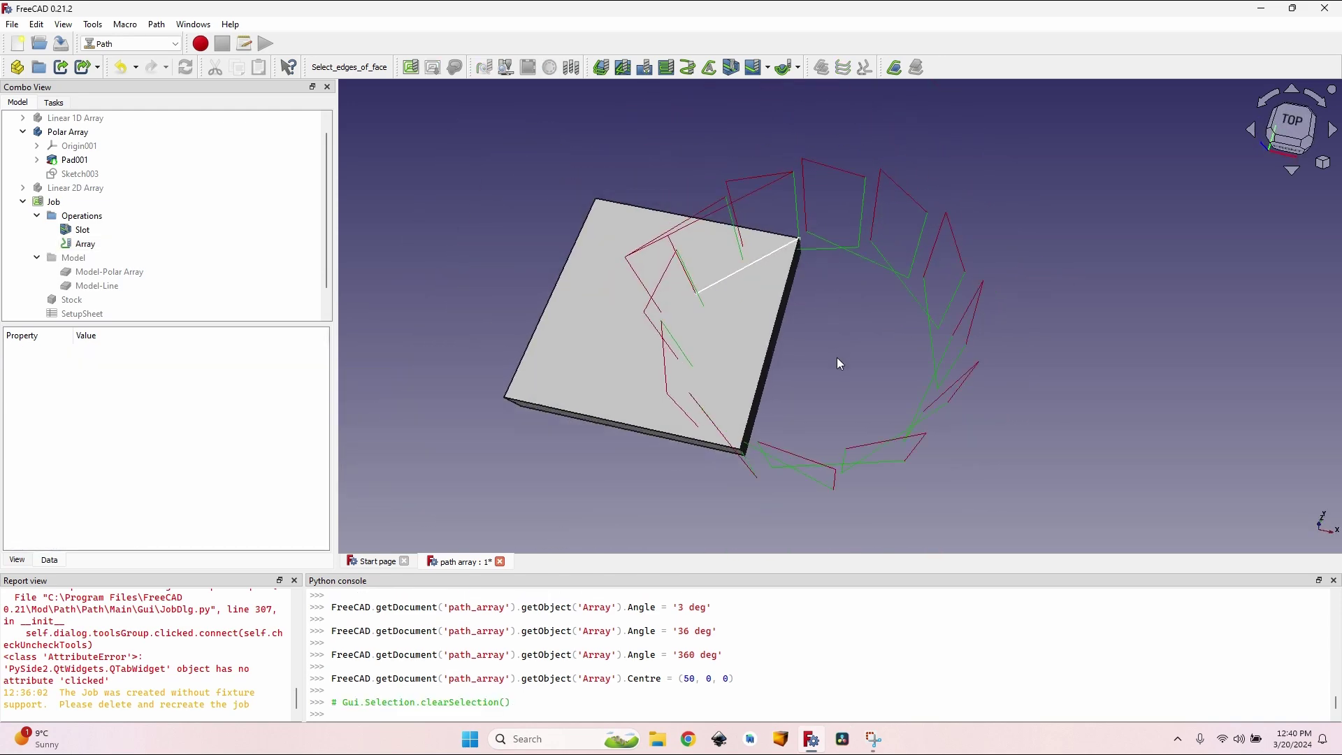
{"action": "middle_click_drag", "start_coordinate": [839, 364], "coordinate": [873, 337]}
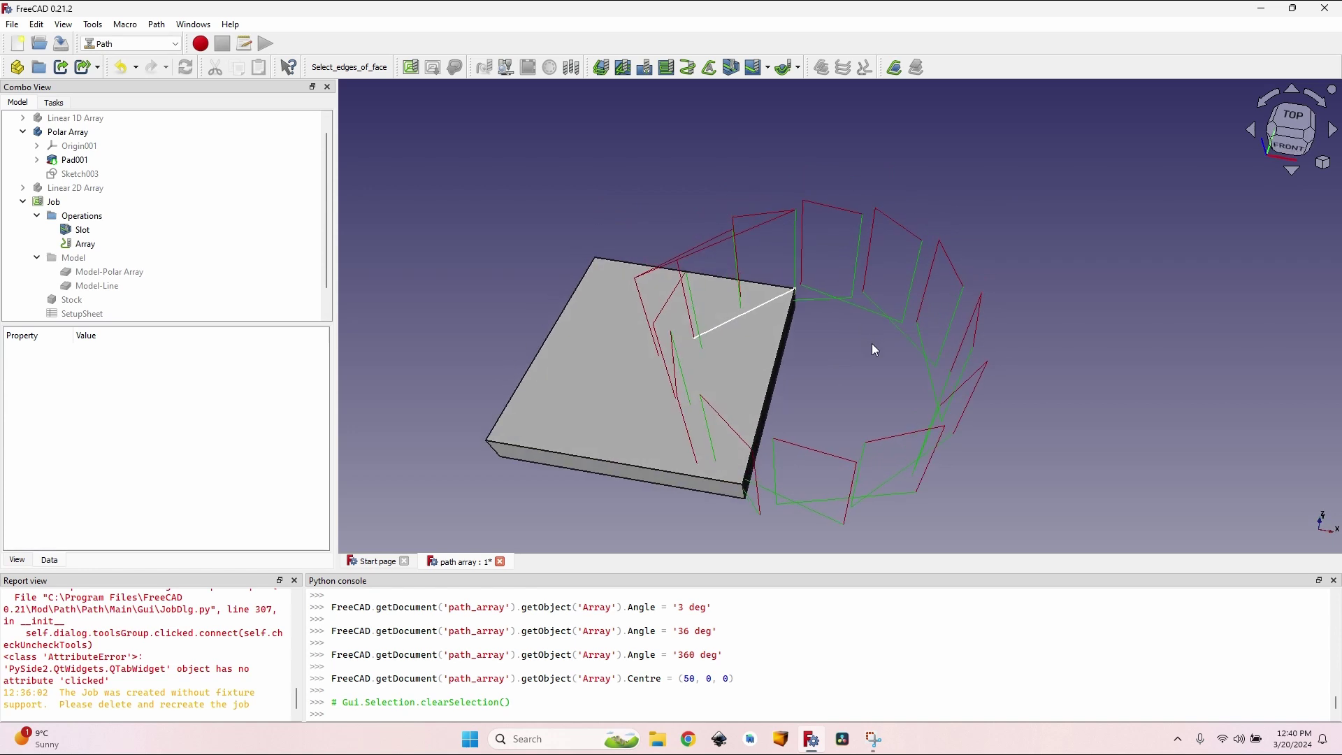
- Reset the X coordinate of the polar path array's centre to 0
{"action": "left_click", "coordinate": [91, 244]}
{"action": "left_click", "coordinate": [78, 462]}
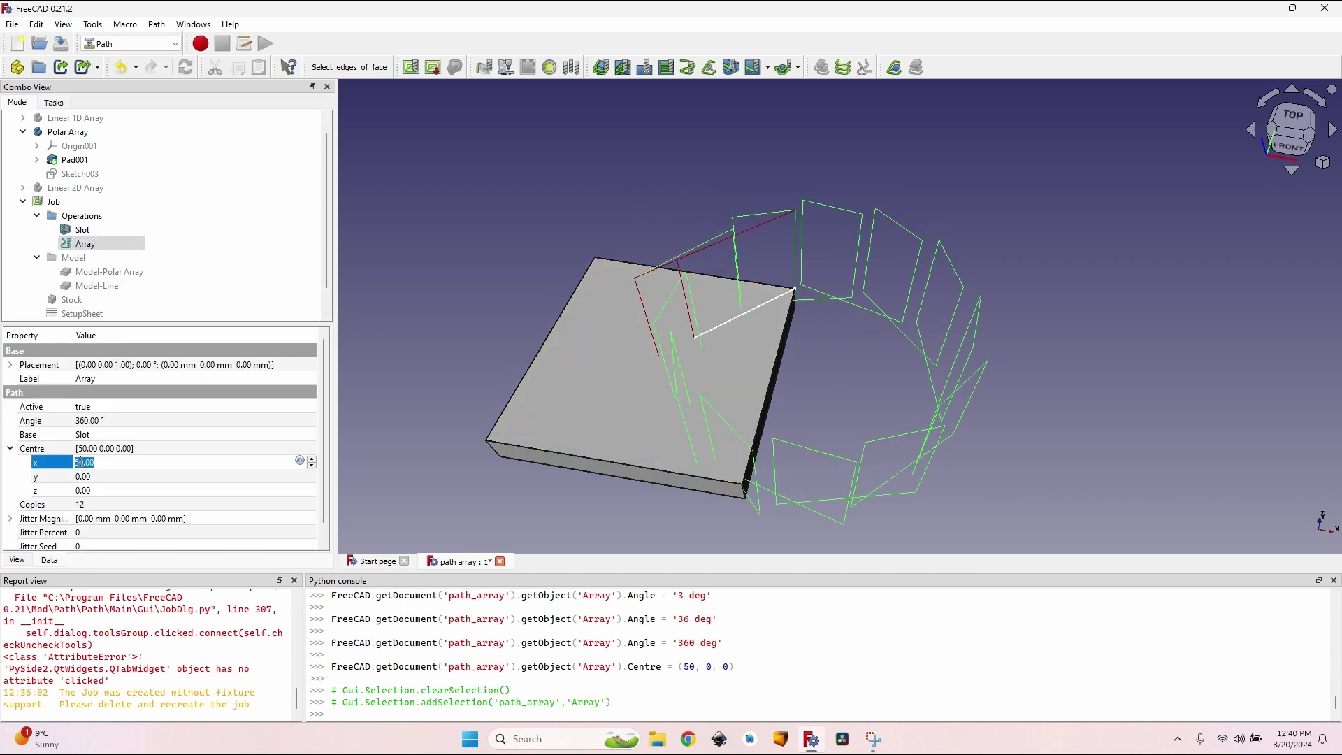
{"action": "middle_click_drag", "start_coordinate": [491, 199], "coordinate": [602, 248]}
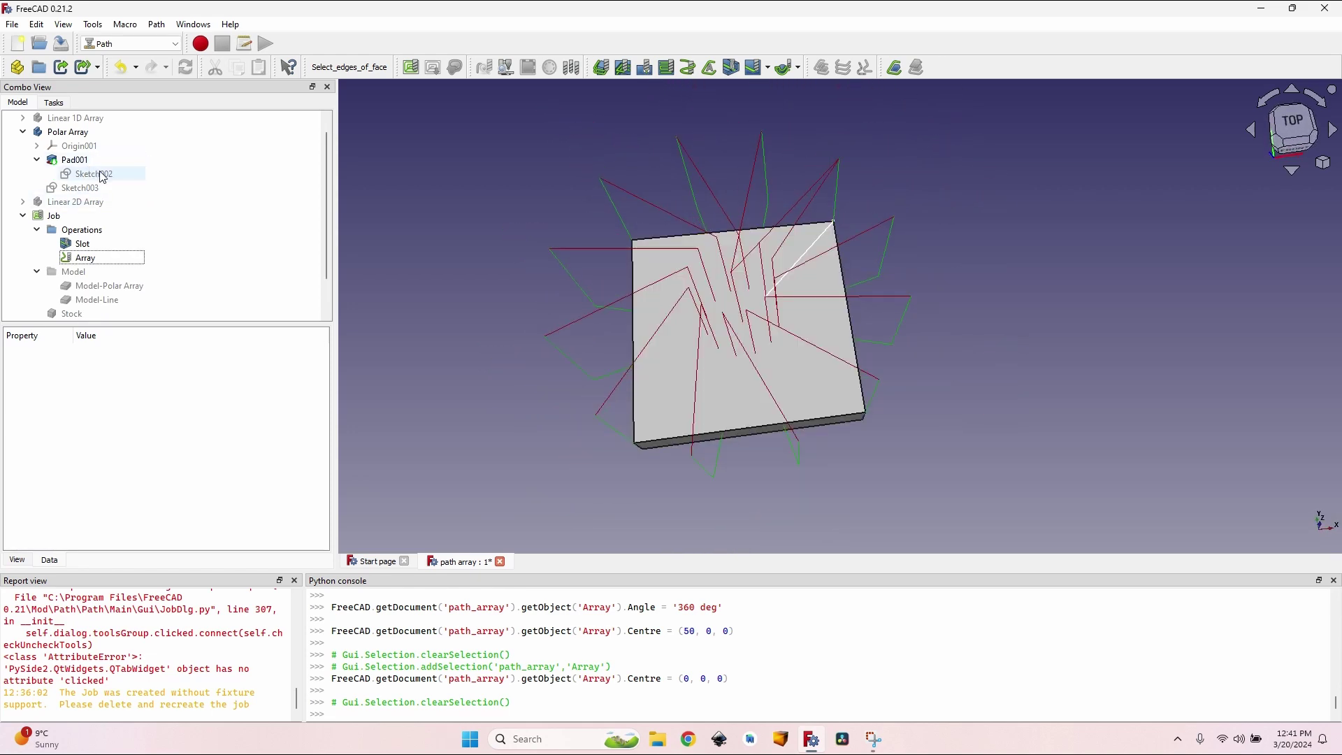
- Open the polar array block's sketch and delete the coincident constraint that fixes the square's centre point to the origin
{"action": "double_click", "coordinate": [158, 178]}
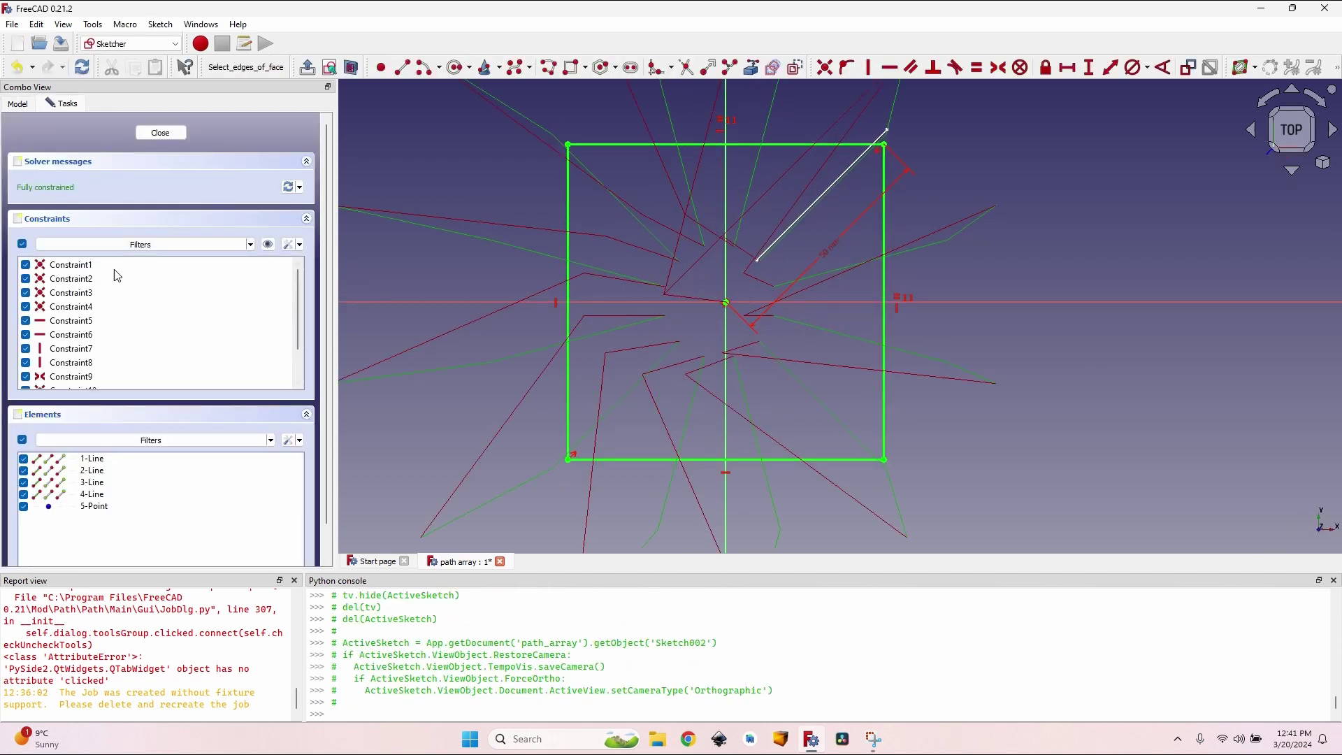
{"action": "left_click", "coordinate": [96, 266]}
{"action": "key", "text": "Down"}
{"action": "key", "text": "Down"}
{"action": "key", "text": "Down"}
{"action": "key", "text": "Down"}
{"action": "key", "text": "Down"}
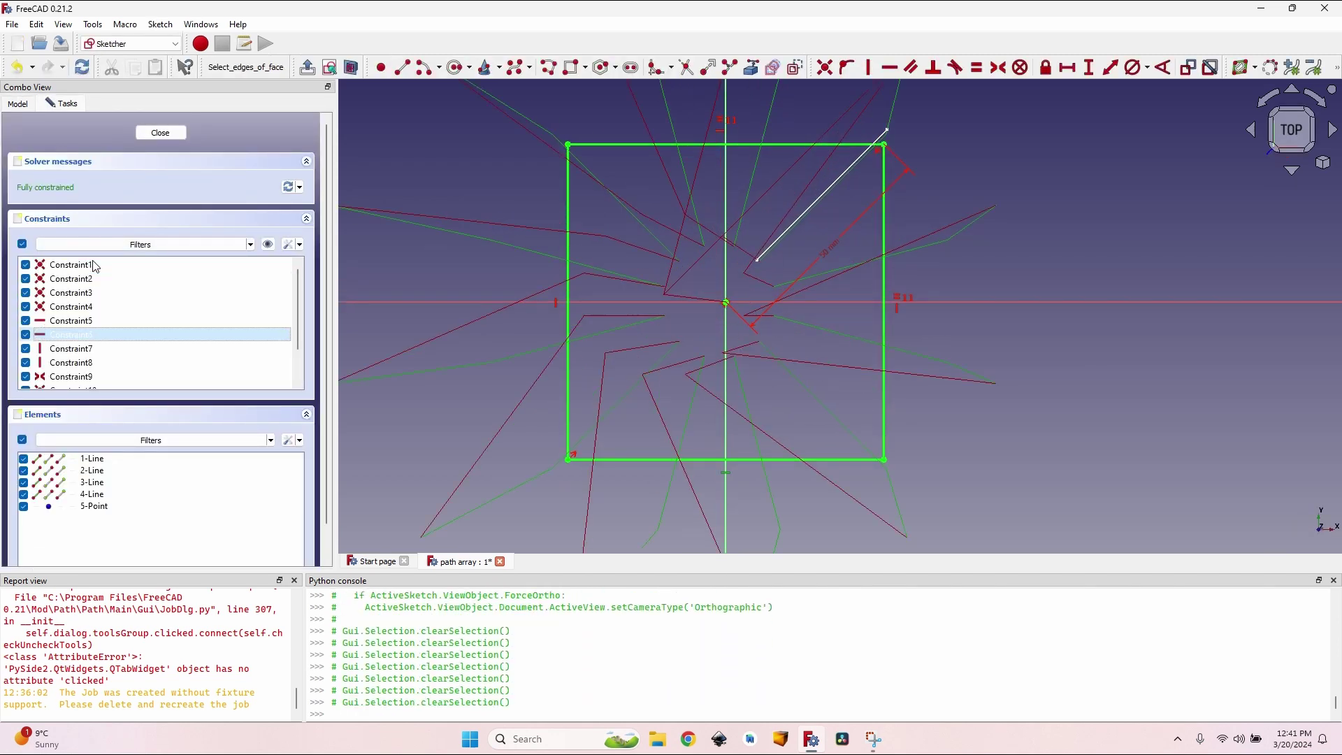
{"action": "key", "text": "Down"}
{"action": "key", "text": "Down"}
{"action": "key", "text": "Down"}
{"action": "key", "text": "Down"}
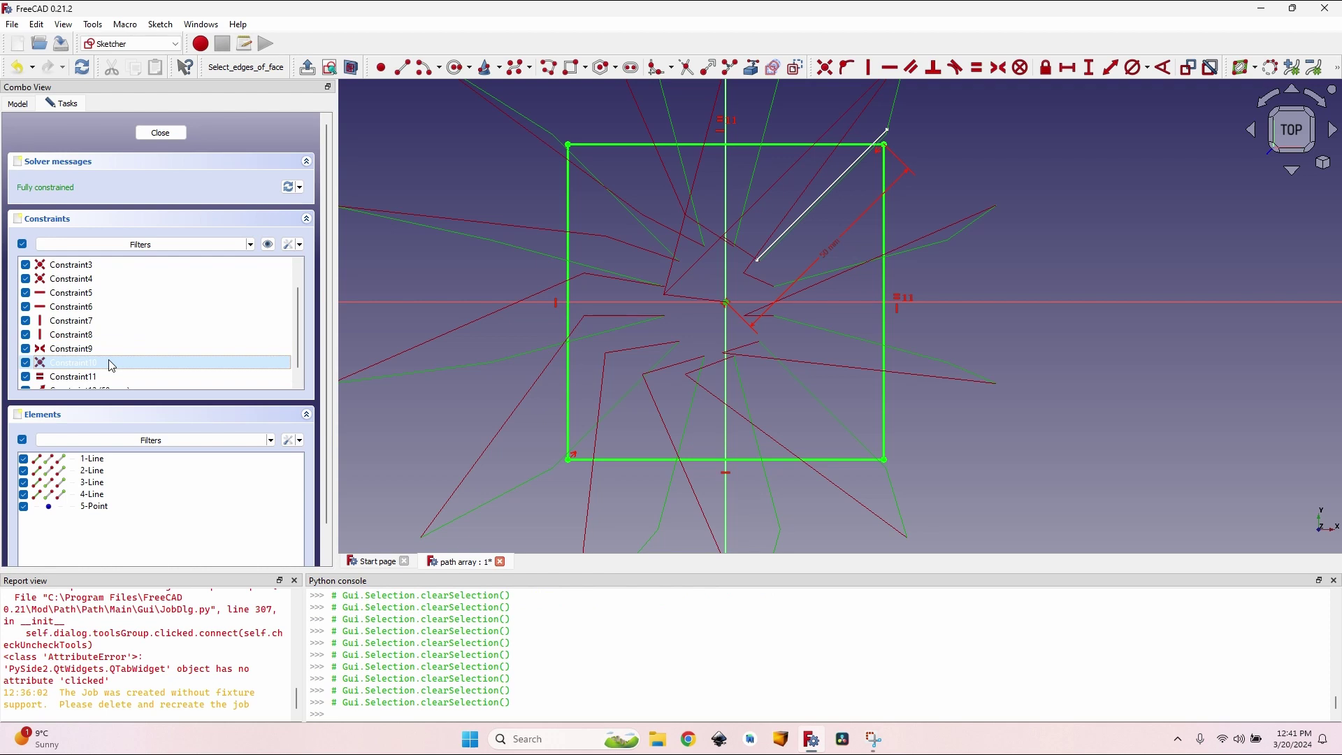
{"action": "key", "text": "Delete"}
- Move the square, constrain its lower-left corner coincident with the origin, and leave the sketch
{"action": "left_click_drag", "start_coordinate": [567, 216], "coordinate": [763, 48]}
{"action": "left_click", "coordinate": [766, 292]}
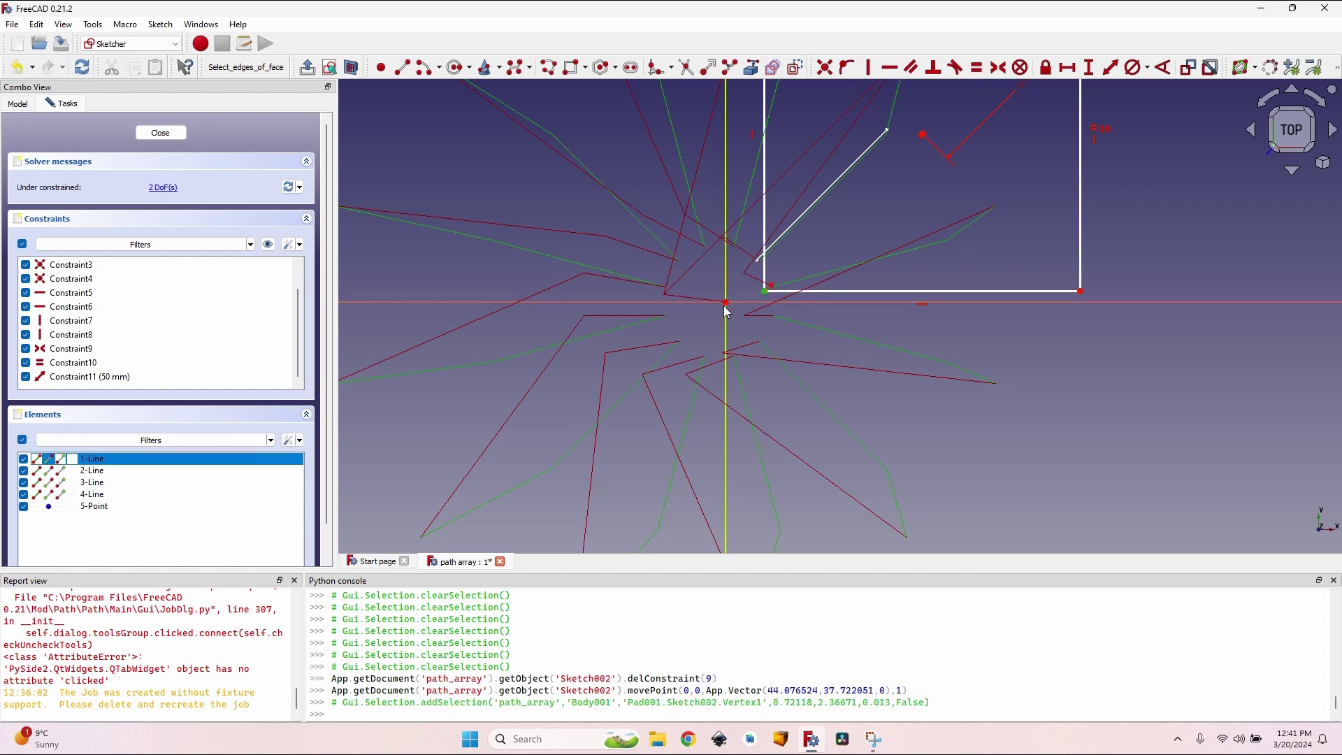
{"action": "left_click", "coordinate": [727, 303]}
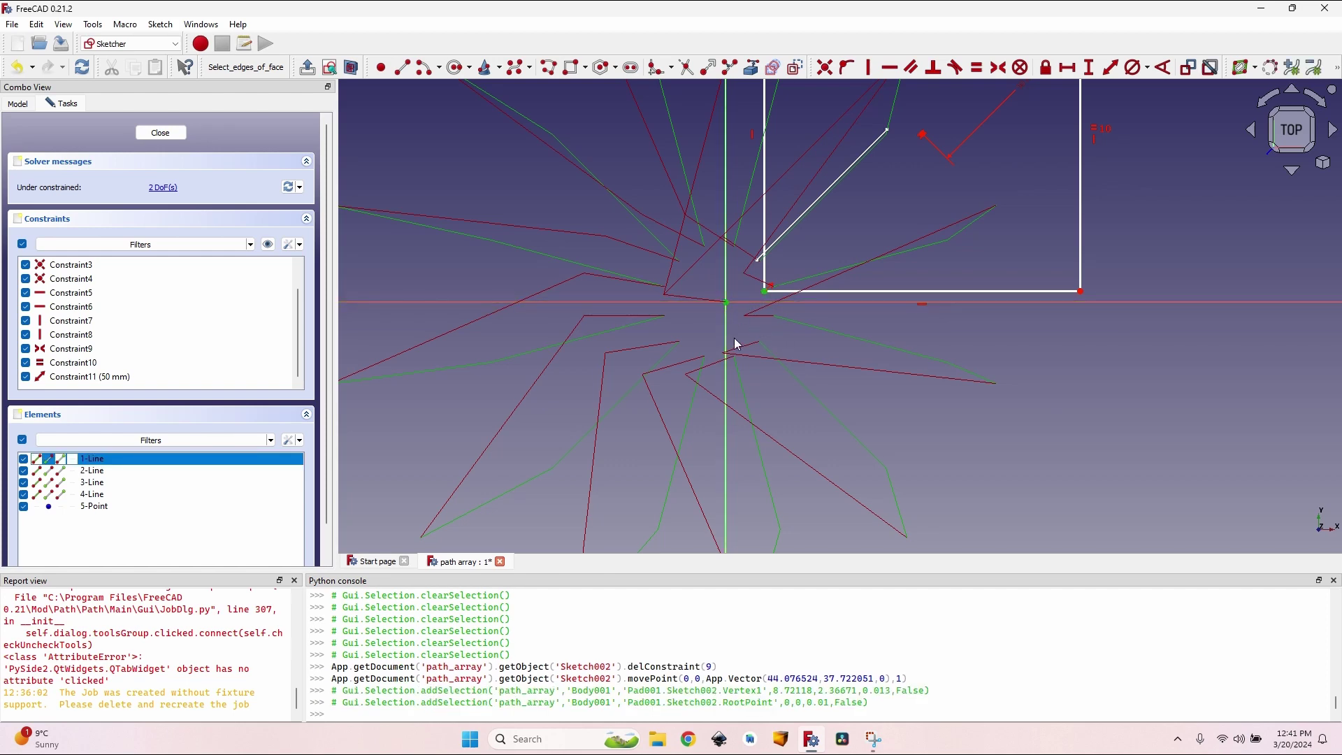
{"action": "key", "text": "c"}
{"action": "scroll", "coordinate": [867, 218], "scroll_direction": "down", "scroll_amount": 2}
{"action": "middle_click_drag", "start_coordinate": [890, 246], "coordinate": [851, 366]}
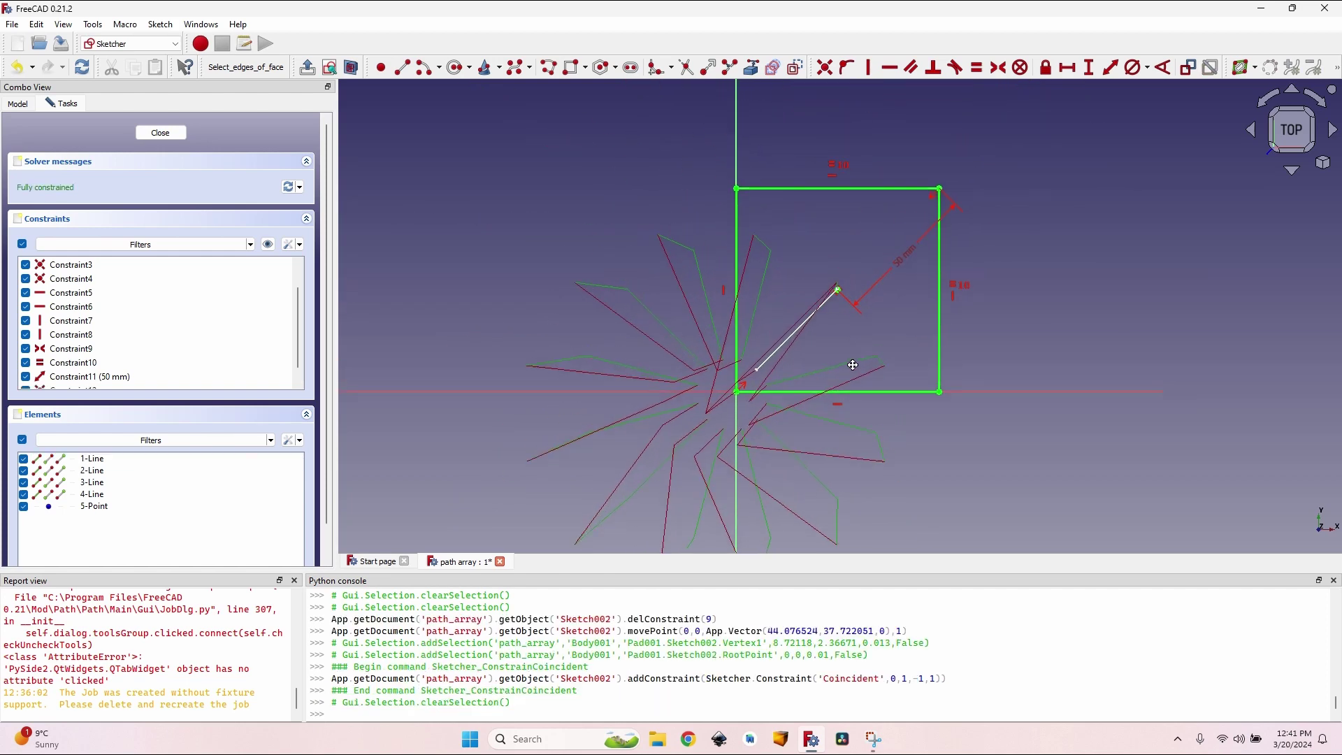
{"action": "key", "text": "Escape"}
{"action": "mouse_move", "coordinate": [947, 198]}
{"action": "middle_mouse_down"}
{"action": "mouse_move", "coordinate": [840, 207]}
{"action": "mouse_move", "coordinate": [842, 252]}
{"action": "middle_mouse_up"}
{"action": "scroll", "coordinate": [834, 189], "scroll_direction": "down", "scroll_amount": 2}
{"action": "scroll", "coordinate": [98, 305], "scroll_direction": "down", "scroll_amount": 1}
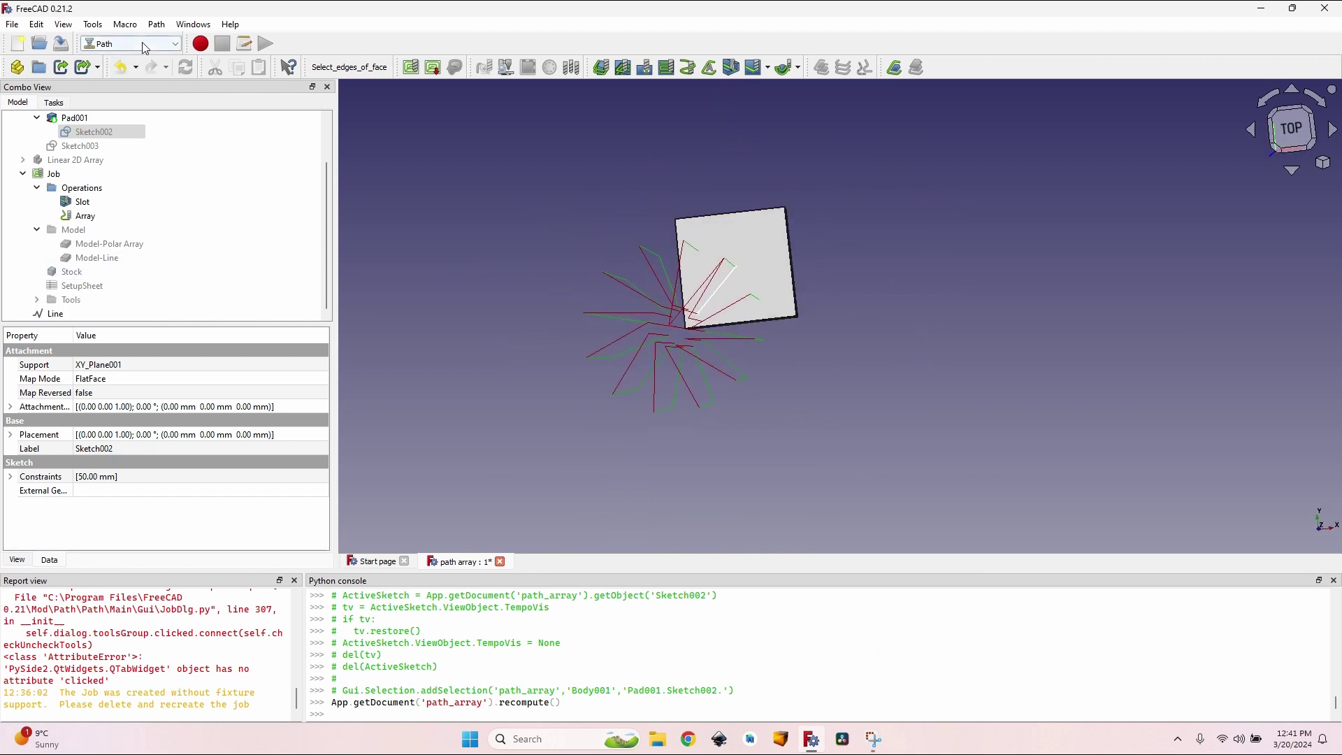
- In the Draft workbench, move Line from its outer endpoint to the block's top-face corner diagonally opposite the origin
{"action": "left_click", "coordinate": [143, 46]}
{"action": "left_click", "coordinate": [127, 88]}
{"action": "left_click", "coordinate": [55, 314]}
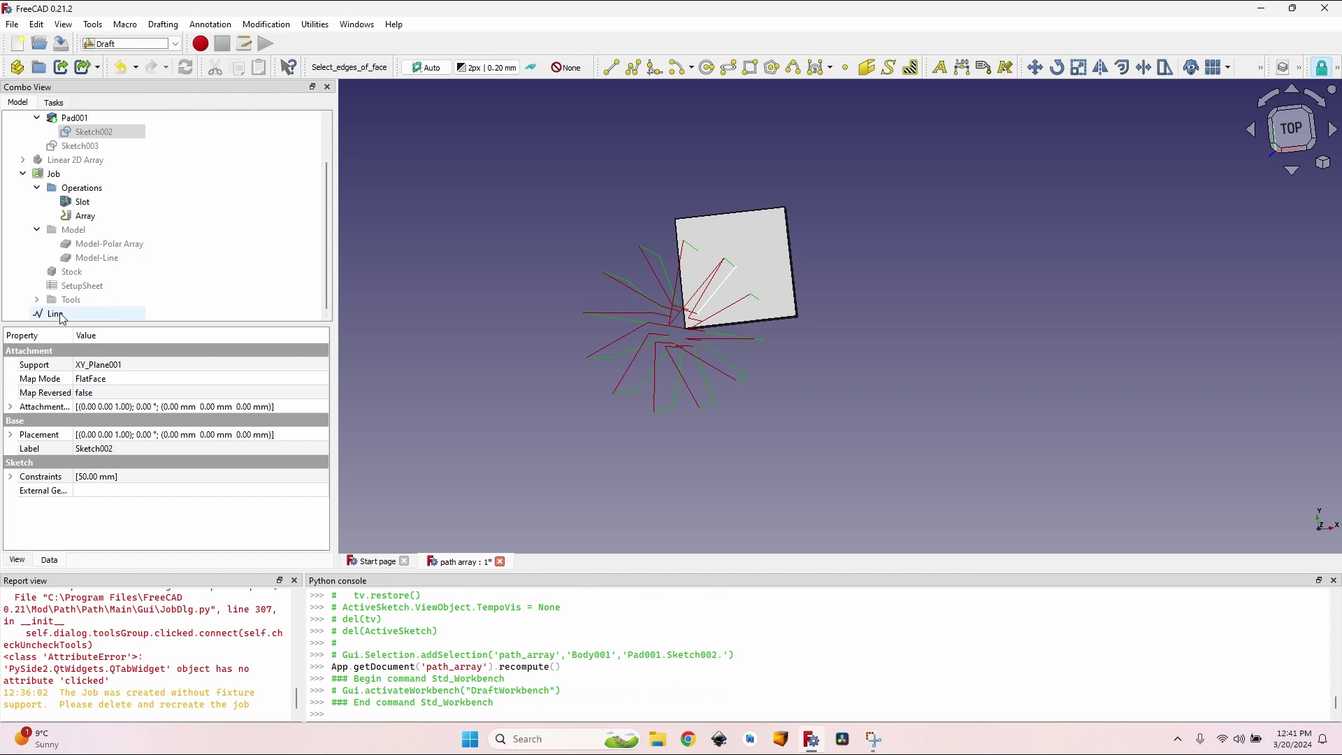
{"action": "scroll", "coordinate": [985, 128], "scroll_direction": "up", "scroll_amount": 2}
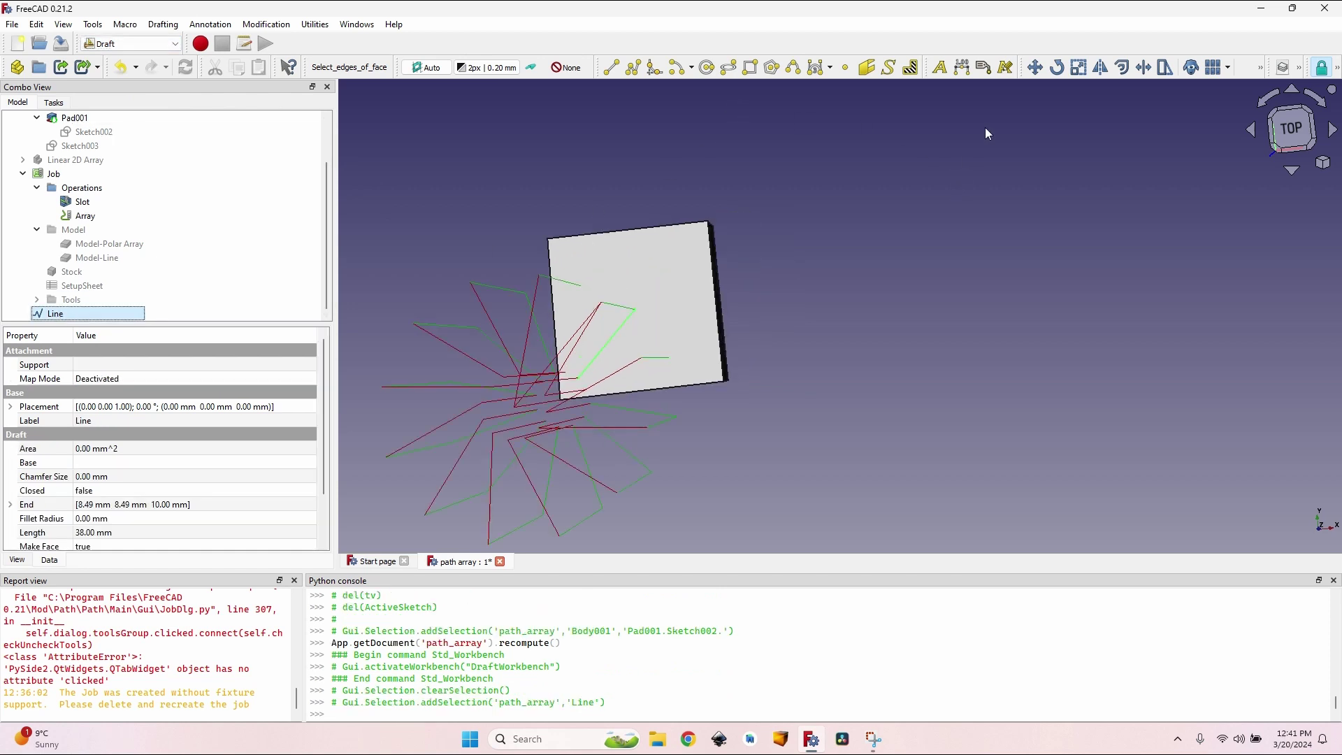
{"action": "left_click", "coordinate": [1036, 68]}
{"action": "scroll", "coordinate": [650, 287], "scroll_direction": "up", "scroll_amount": 5}
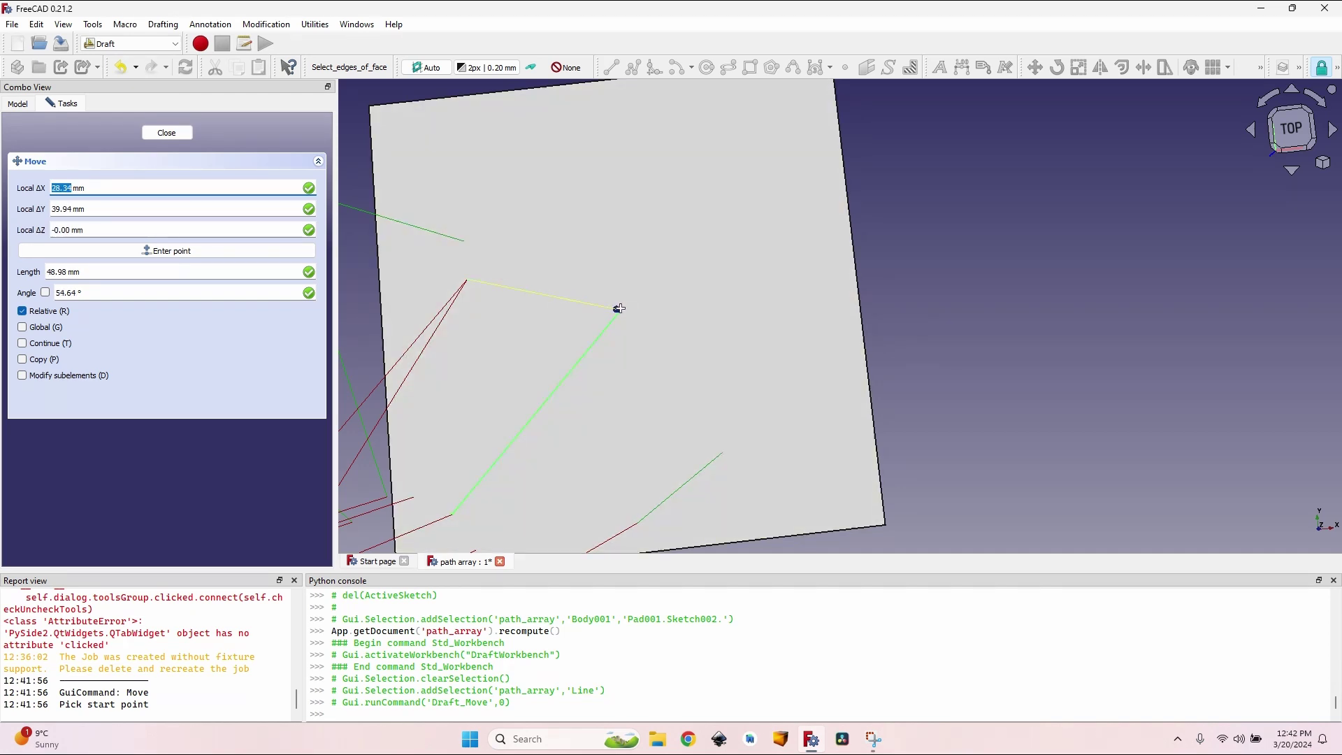
{"action": "left_click", "coordinate": [623, 308]}
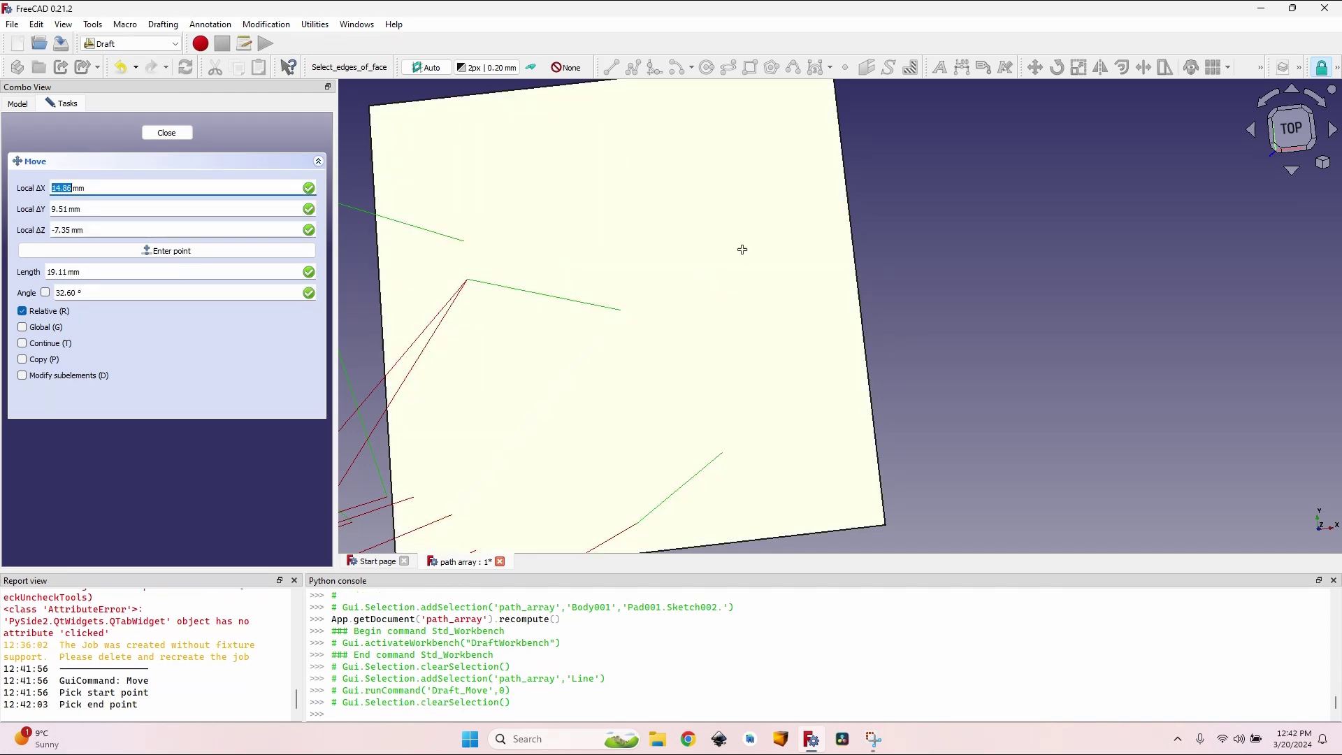
{"action": "scroll", "coordinate": [829, 93], "scroll_direction": "down", "scroll_amount": 3}
{"action": "left_click", "coordinate": [829, 93]}
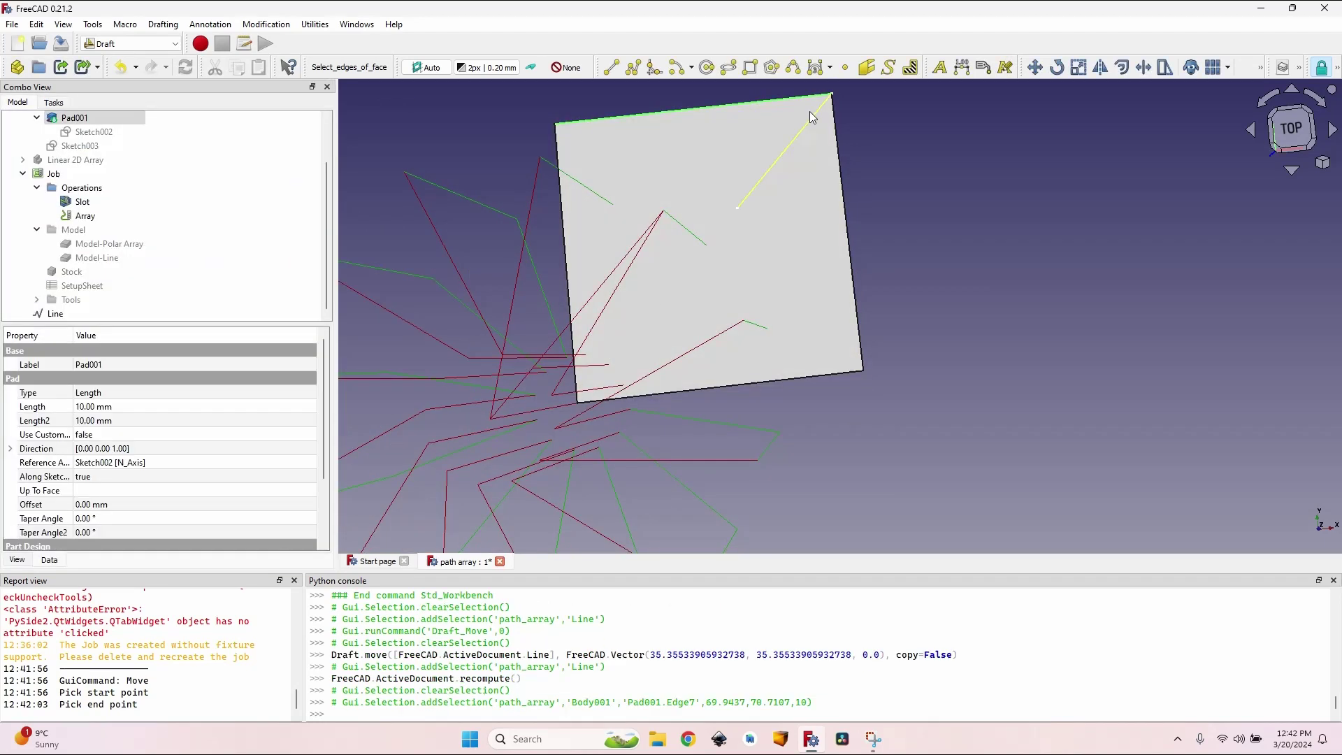
- Return to the Path workbench and refresh the job's stock to match the relocated block
{"action": "scroll", "coordinate": [1013, 161], "scroll_direction": "down", "scroll_amount": 4}
{"action": "middle_click_drag", "start_coordinate": [1009, 295], "coordinate": [804, 180]}
{"action": "scroll", "coordinate": [816, 244], "scroll_direction": "up", "scroll_amount": 3}
{"action": "scroll", "coordinate": [580, 246], "scroll_direction": "down", "scroll_amount": 5}
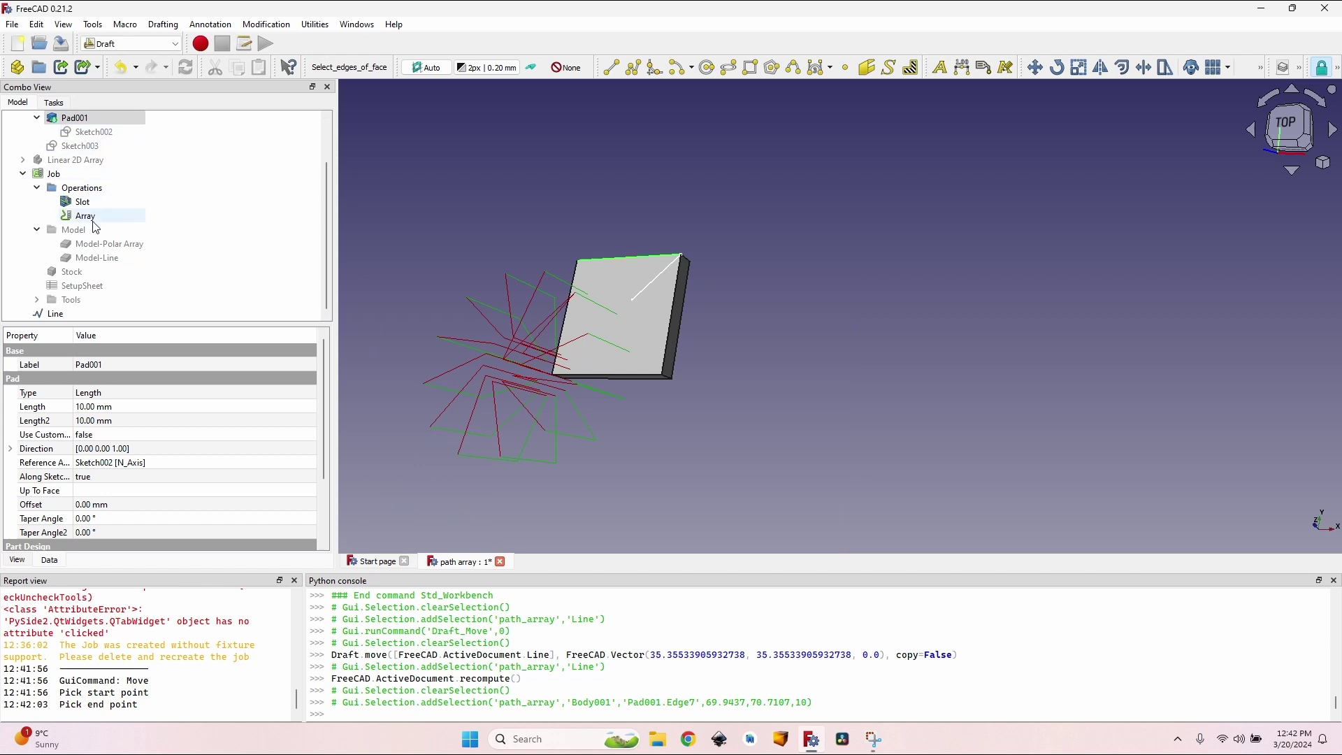
{"action": "left_click", "coordinate": [130, 43]}
{"action": "left_click", "coordinate": [146, 202]}
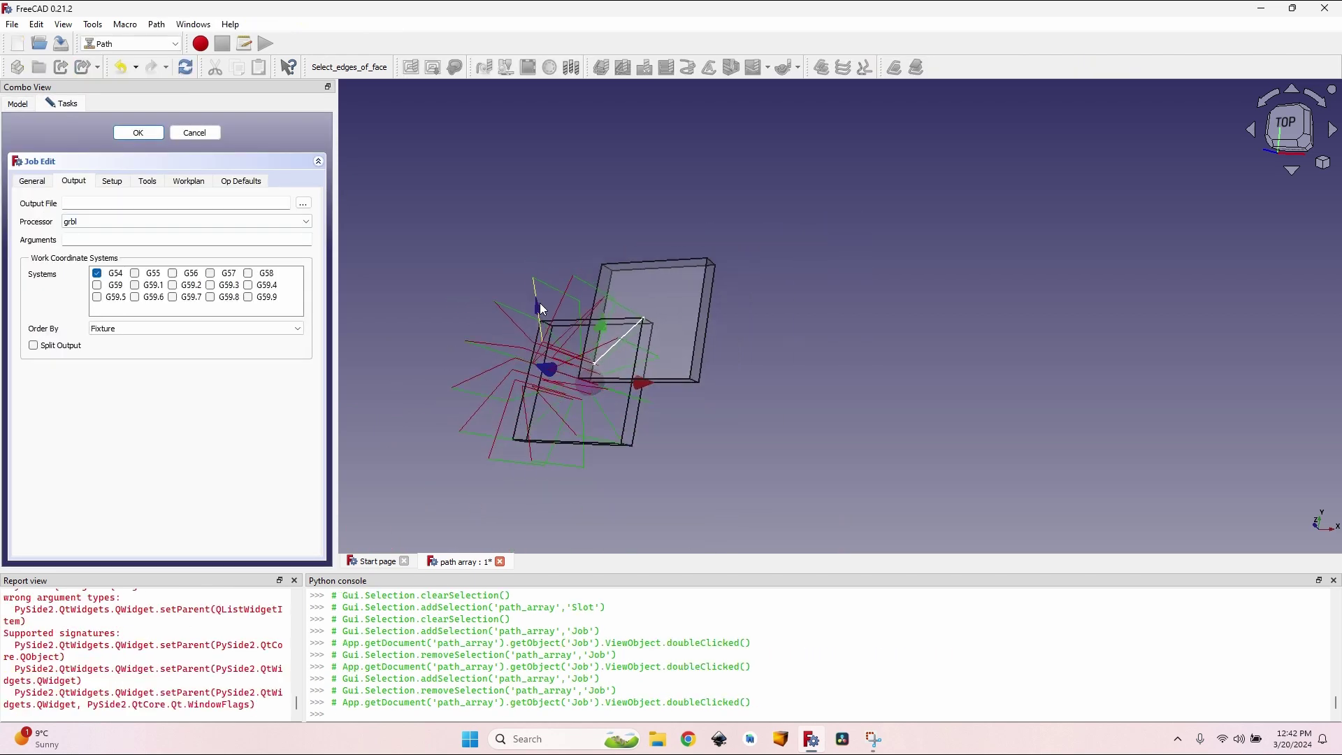
{"action": "left_click", "coordinate": [116, 184]}
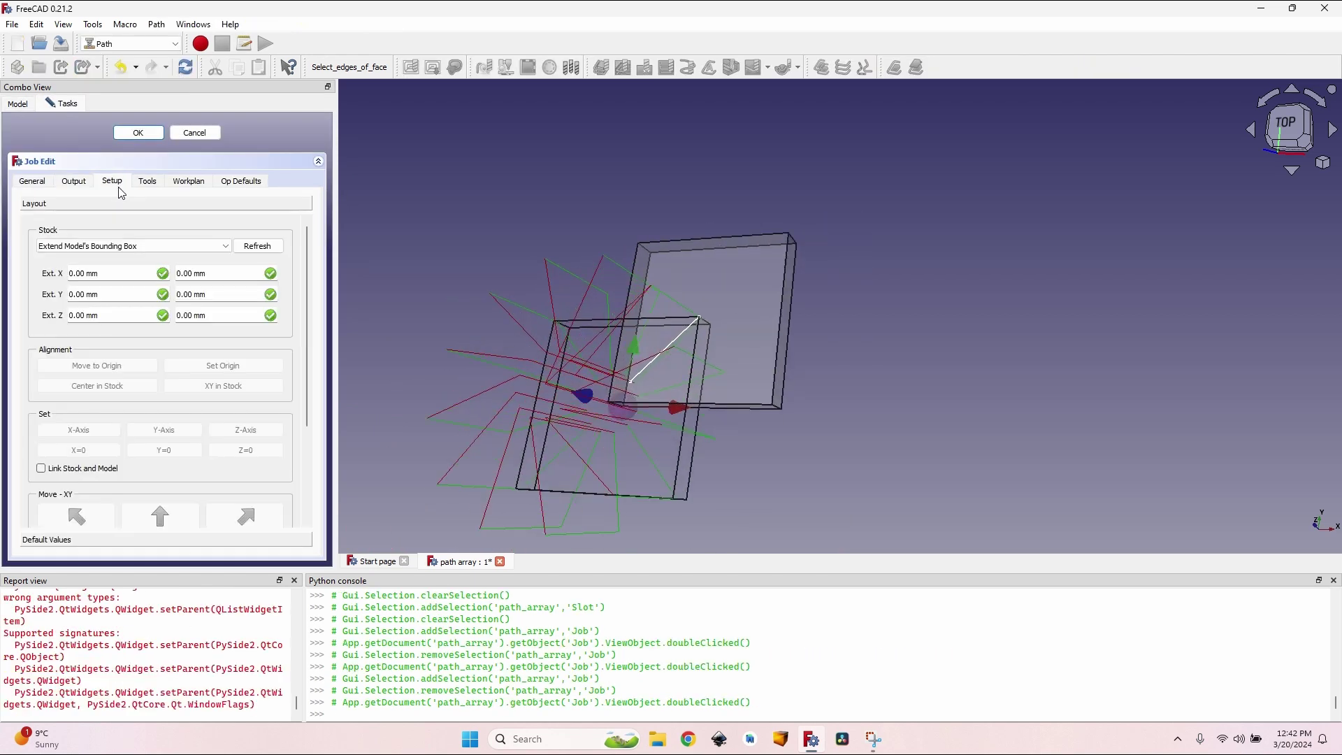
{"action": "left_click", "coordinate": [270, 243]}
{"action": "scroll", "coordinate": [602, 356], "scroll_direction": "up", "scroll_amount": 3}
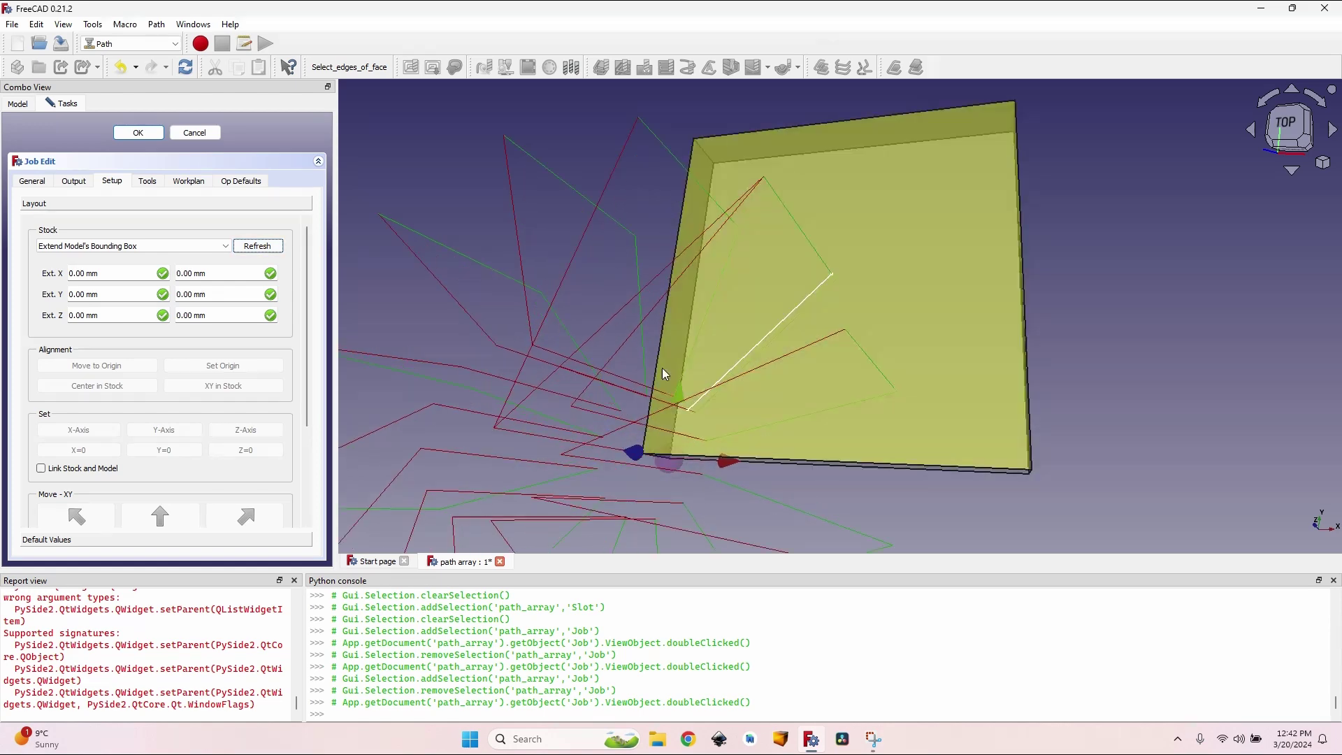
{"action": "middle_click_drag", "start_coordinate": [663, 374], "coordinate": [640, 279]}
{"action": "left_click", "coordinate": [138, 133]}
- Reopen the Job setup and refresh the stock's extended bounding box once more
{"action": "scroll", "coordinate": [973, 114], "scroll_direction": "up", "scroll_amount": 2}
{"action": "middle_click_drag", "start_coordinate": [973, 115], "coordinate": [867, 133]}
{"action": "scroll", "coordinate": [490, 279], "scroll_direction": "down", "scroll_amount": 4}
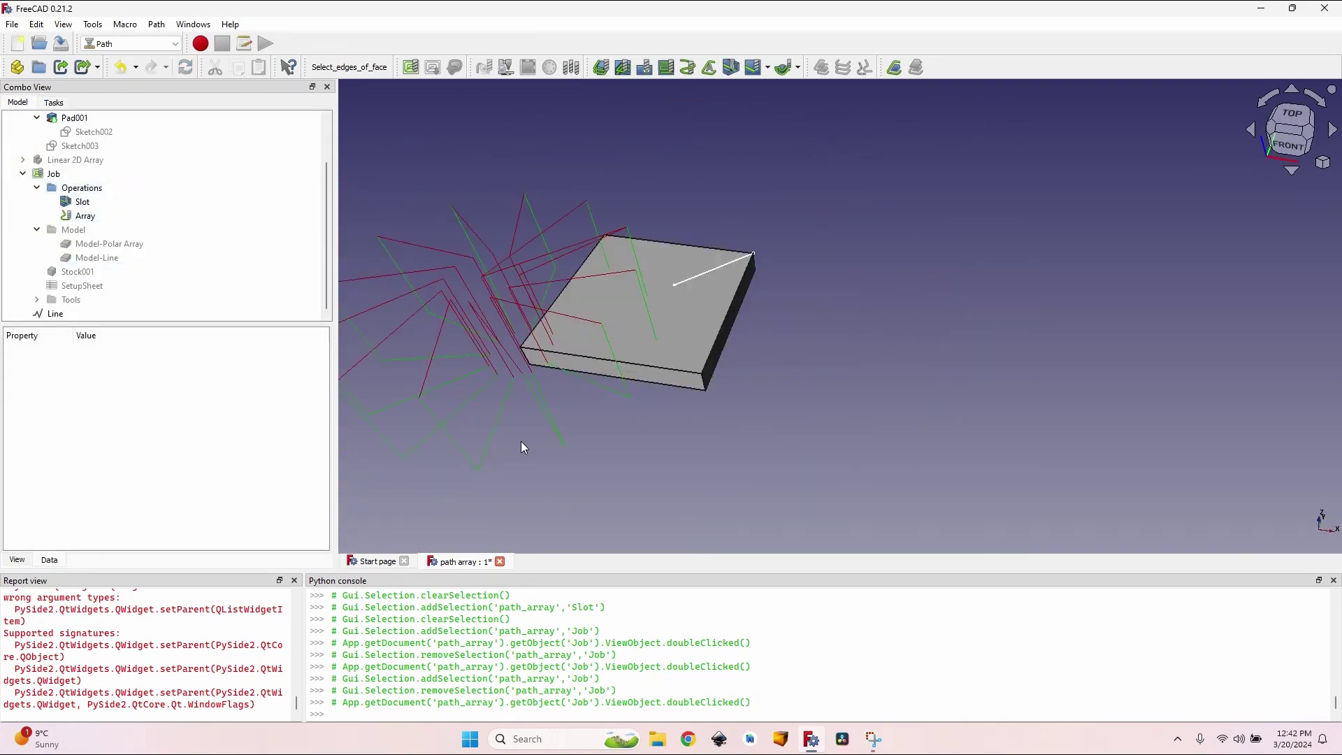
{"action": "double_click", "coordinate": [78, 176]}
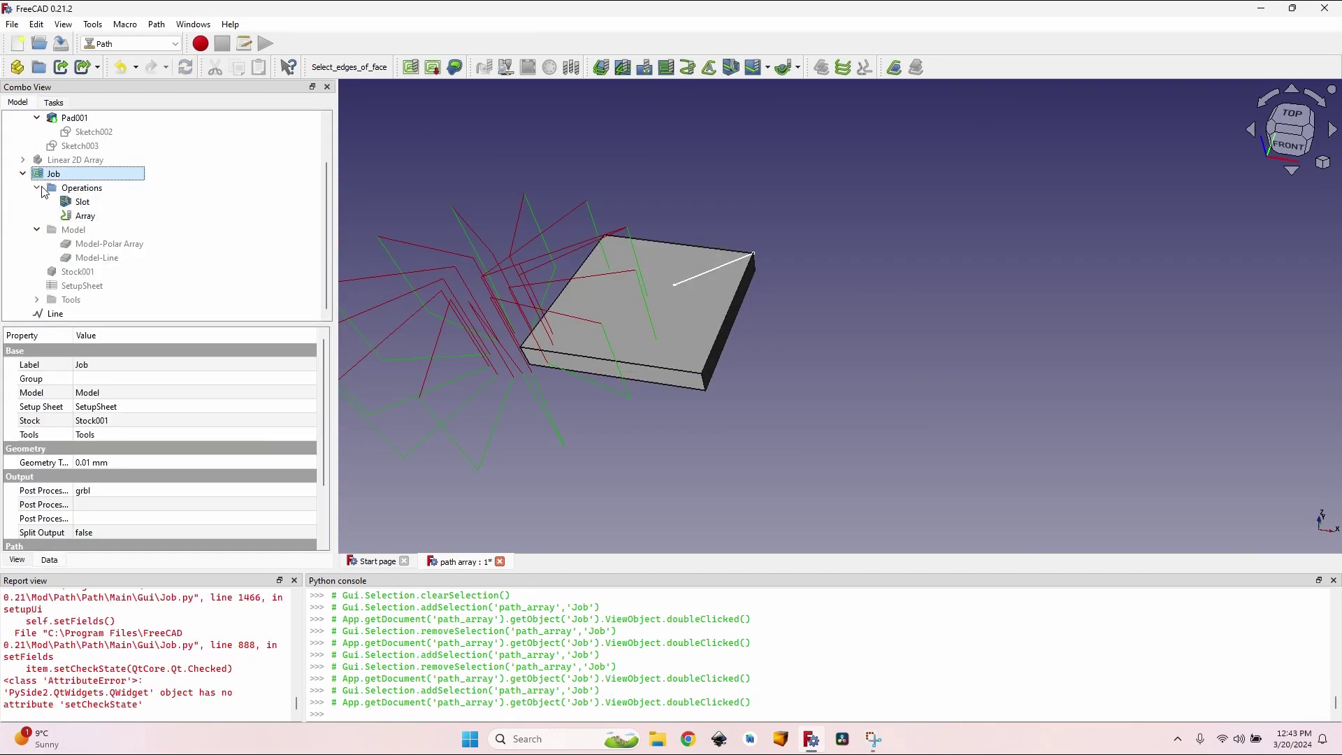
{"action": "double_click", "coordinate": [70, 177]}
{"action": "left_click", "coordinate": [123, 182]}
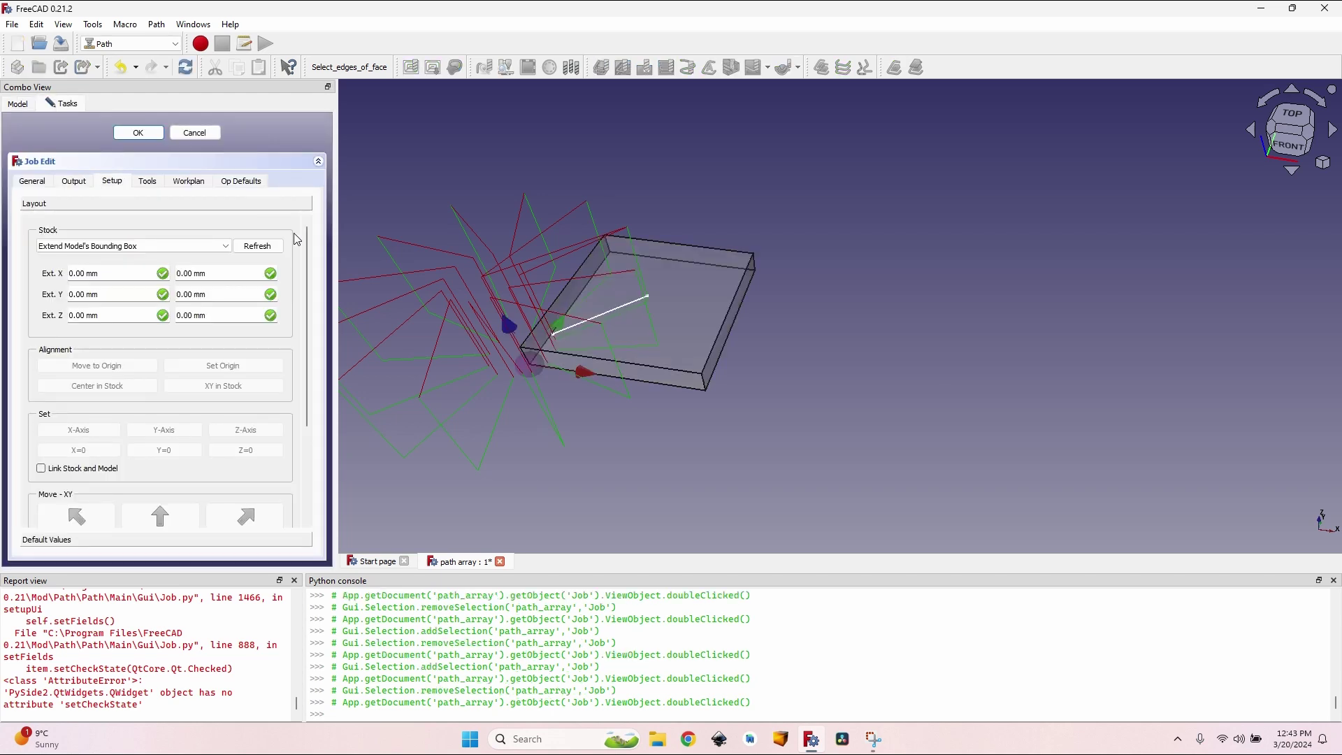
{"action": "left_click", "coordinate": [260, 244]}
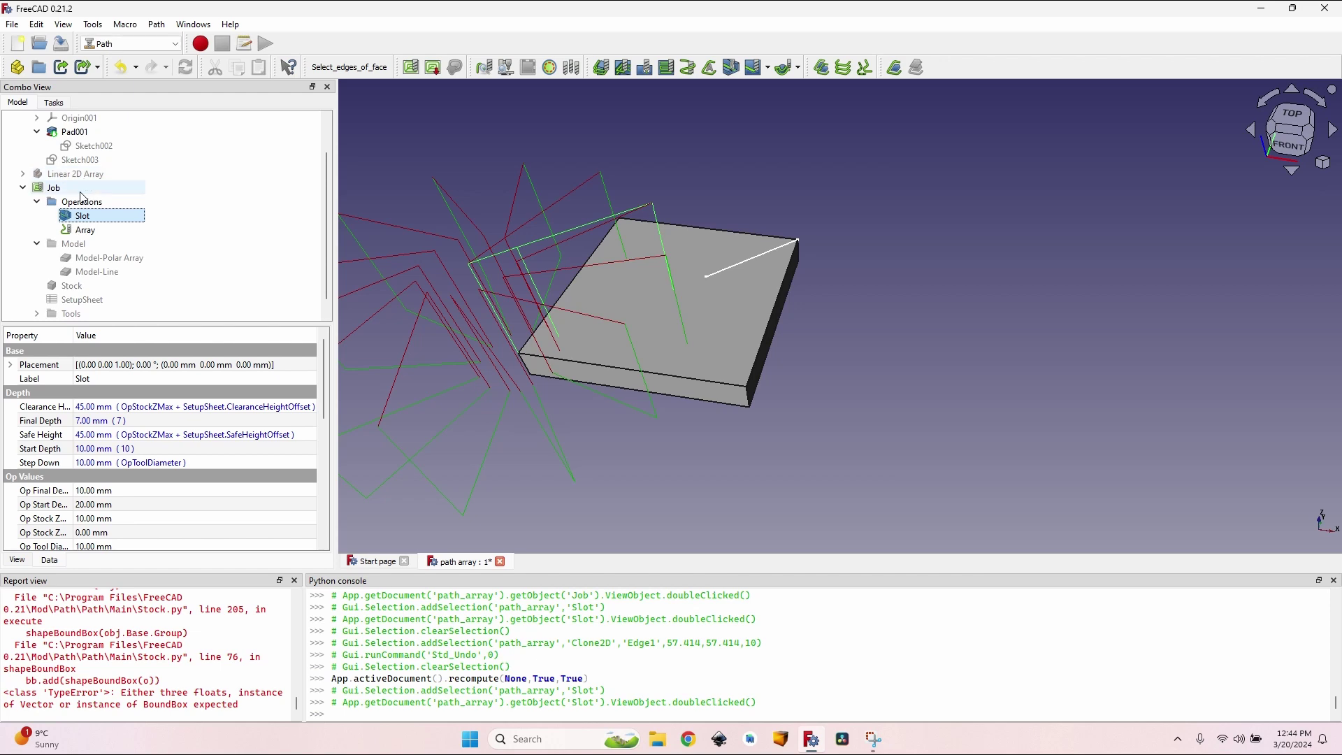
- Open the Job for editing and remove Line from its model selection, keeping only Polar Array
{"action": "left_click", "coordinate": [82, 189]}
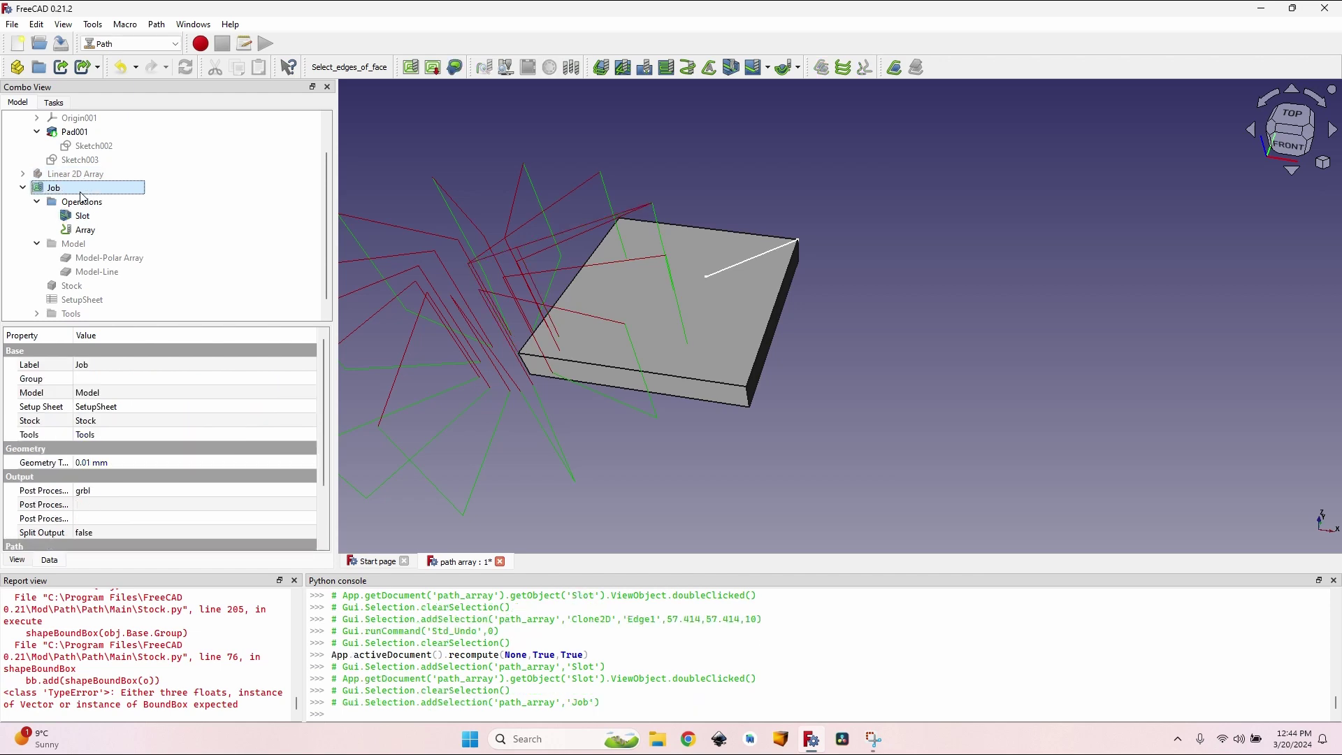
{"action": "double_click", "coordinate": [85, 188]}
{"action": "double_click", "coordinate": [86, 191]}
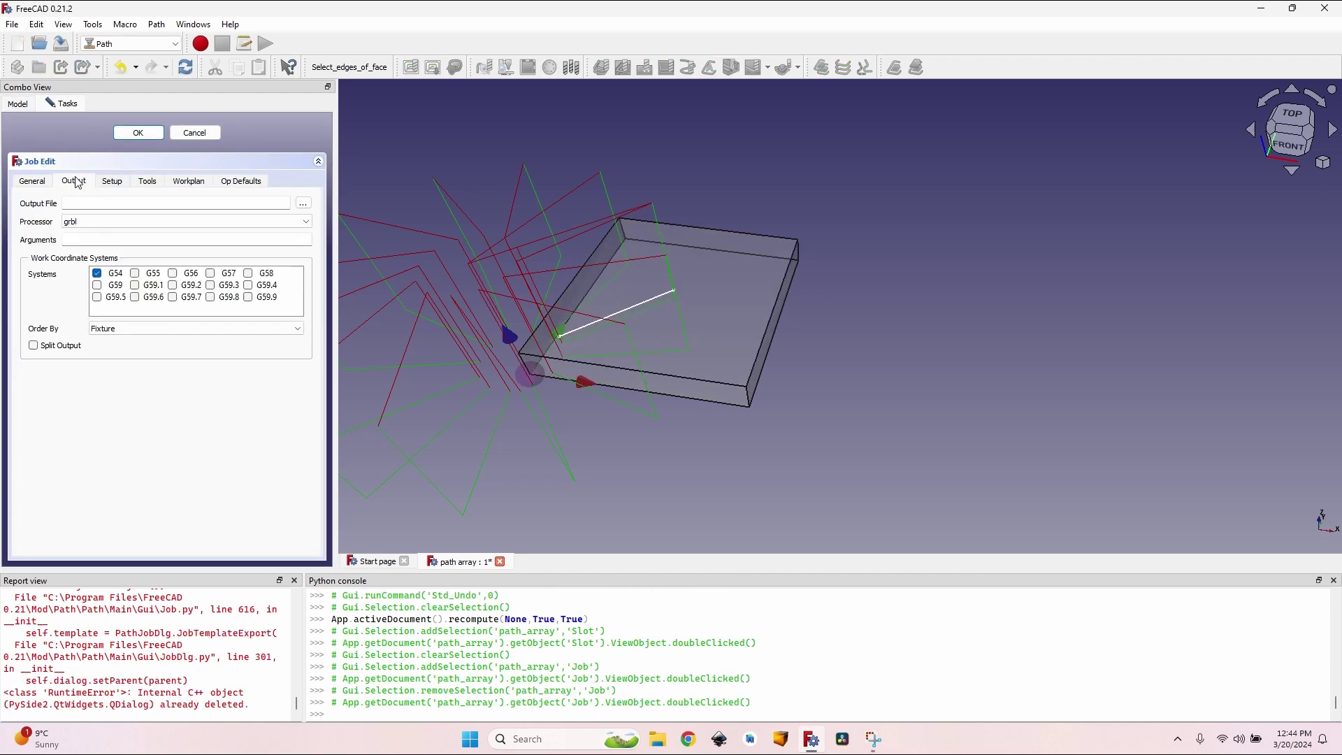
{"action": "left_click", "coordinate": [36, 182]}
{"action": "left_click", "coordinate": [113, 182]}
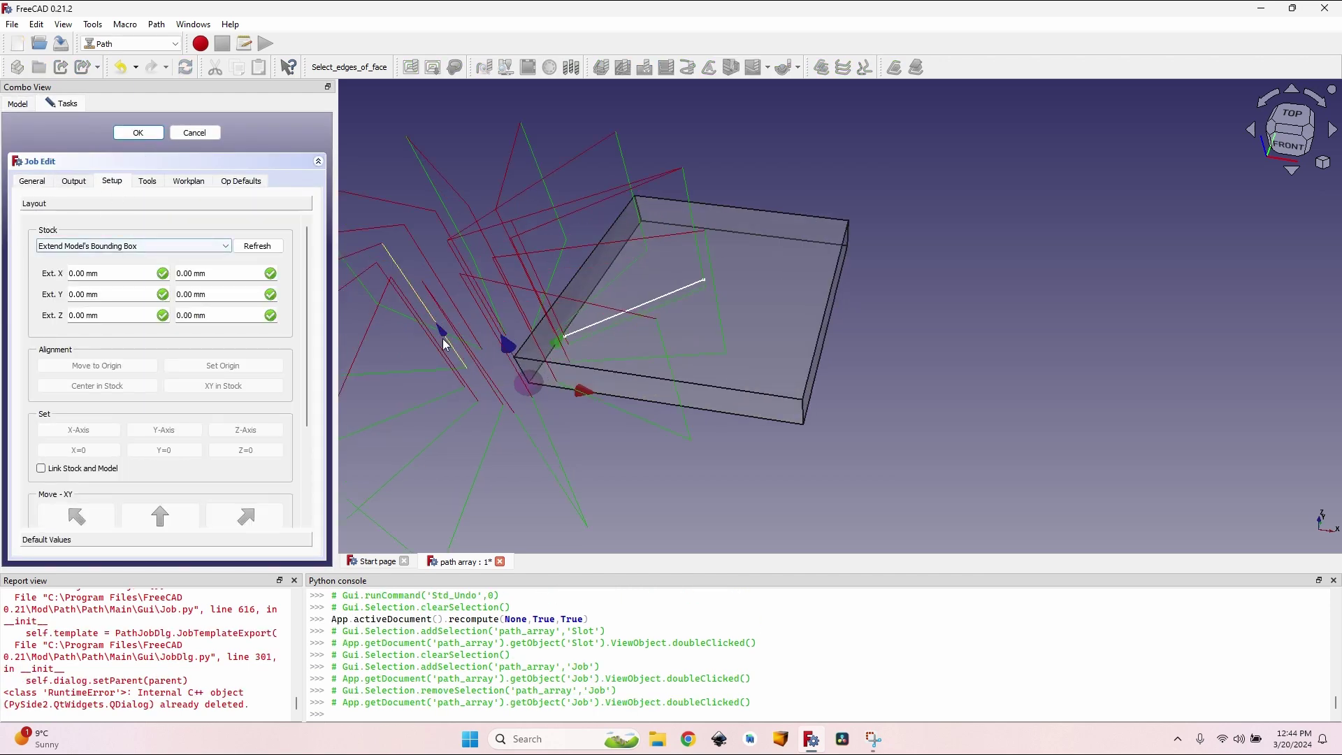
{"action": "left_click", "coordinate": [32, 182]}
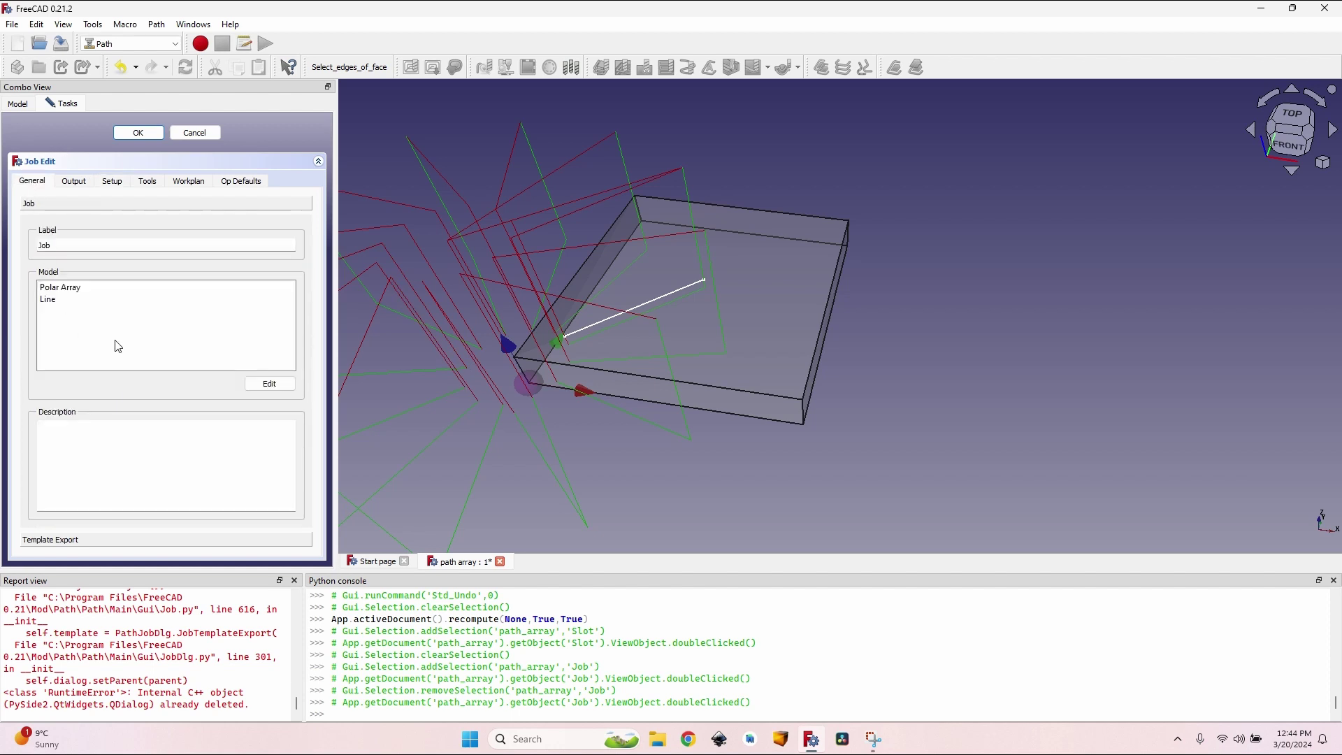
{"action": "left_click", "coordinate": [80, 302]}
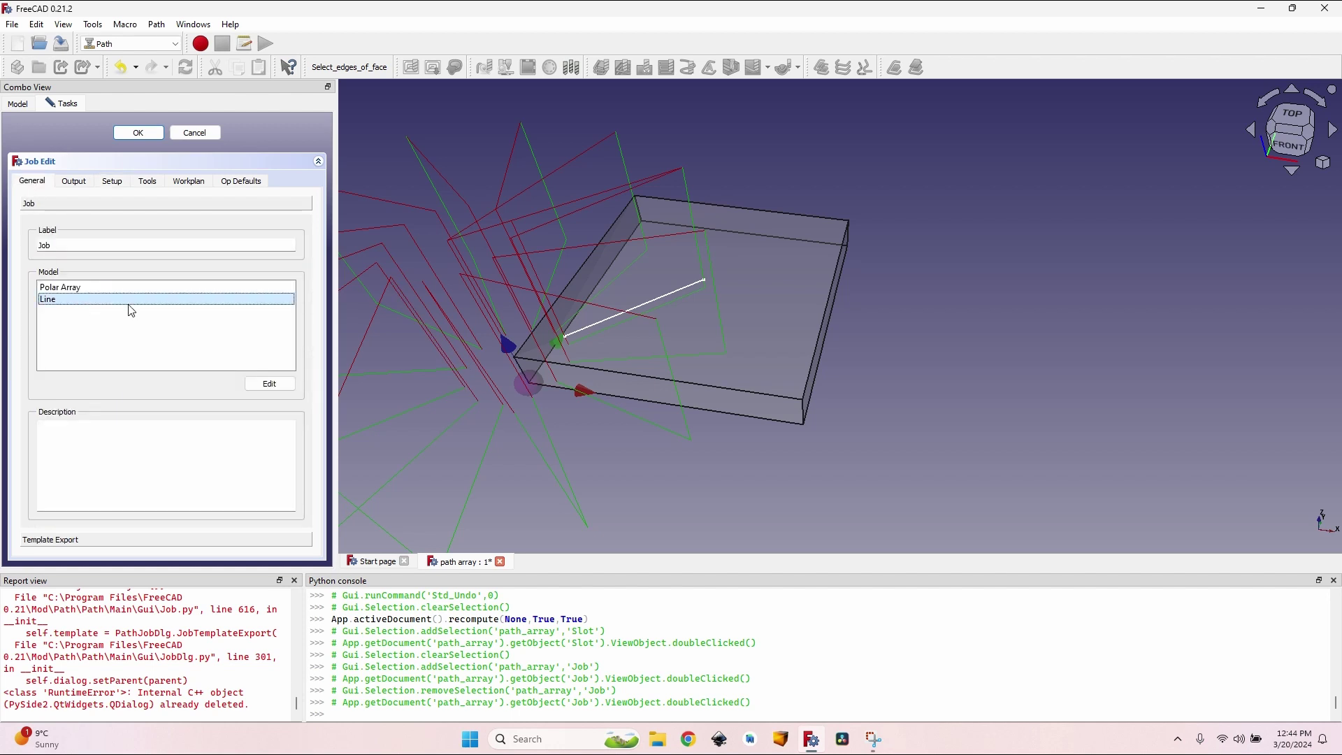
{"action": "left_click", "coordinate": [269, 384]}
{"action": "left_click", "coordinate": [536, 253]}
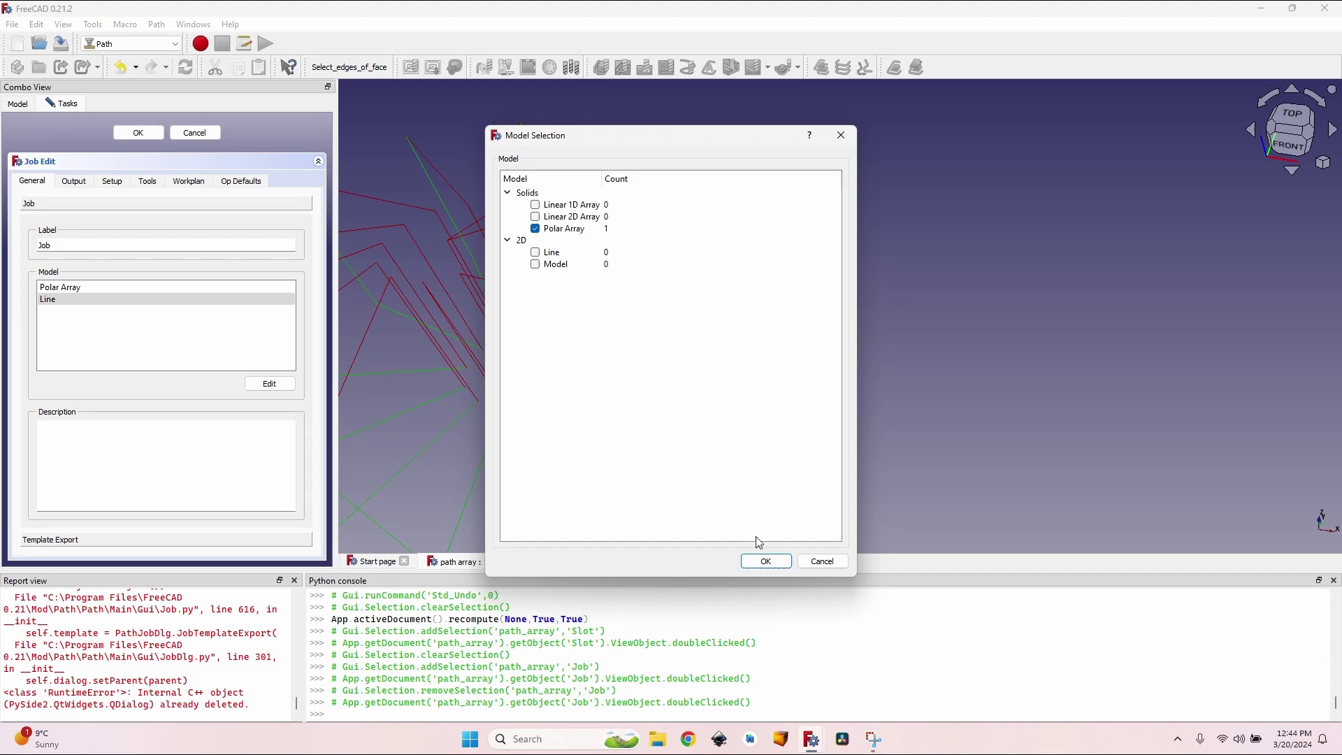
{"action": "left_click", "coordinate": [766, 561]}
- Add Line back to the job's model selection alongside Polar Array and accept the job changes
{"action": "left_click", "coordinate": [273, 387]}
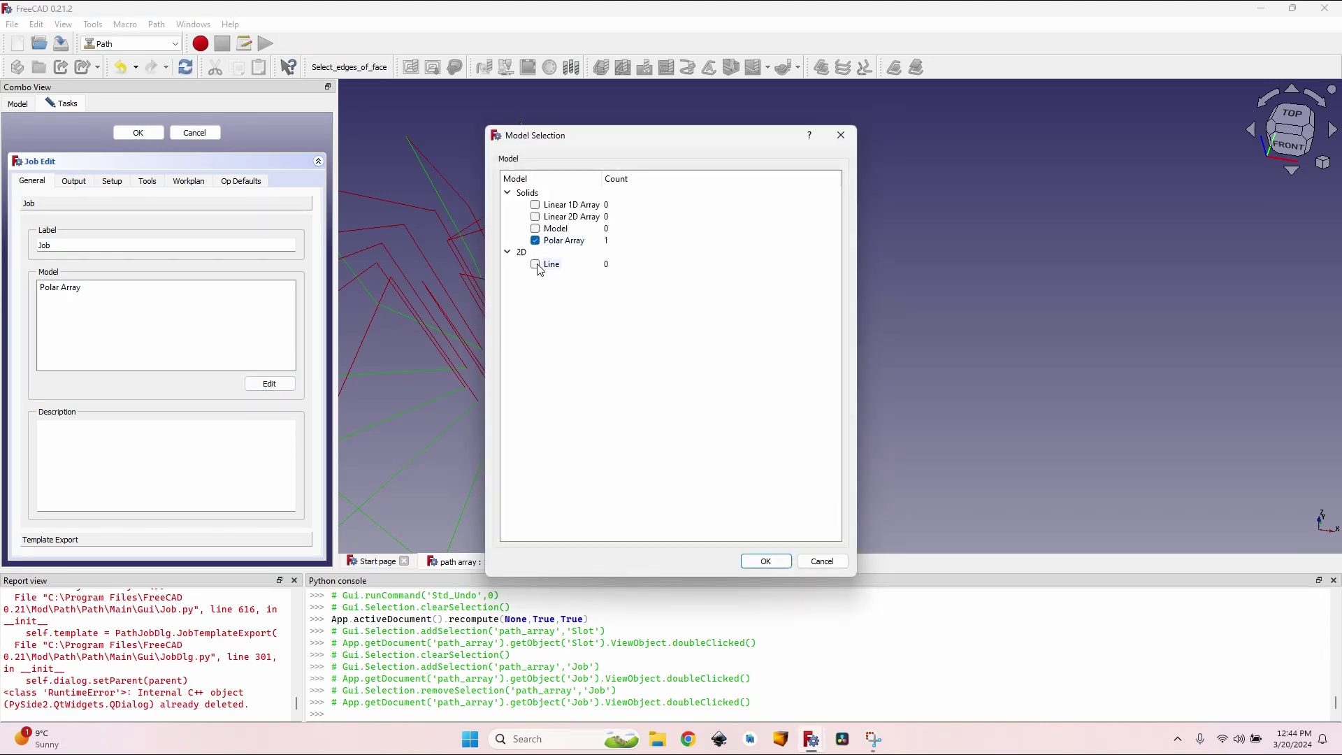
{"action": "left_click", "coordinate": [537, 265]}
{"action": "left_click", "coordinate": [766, 562]}
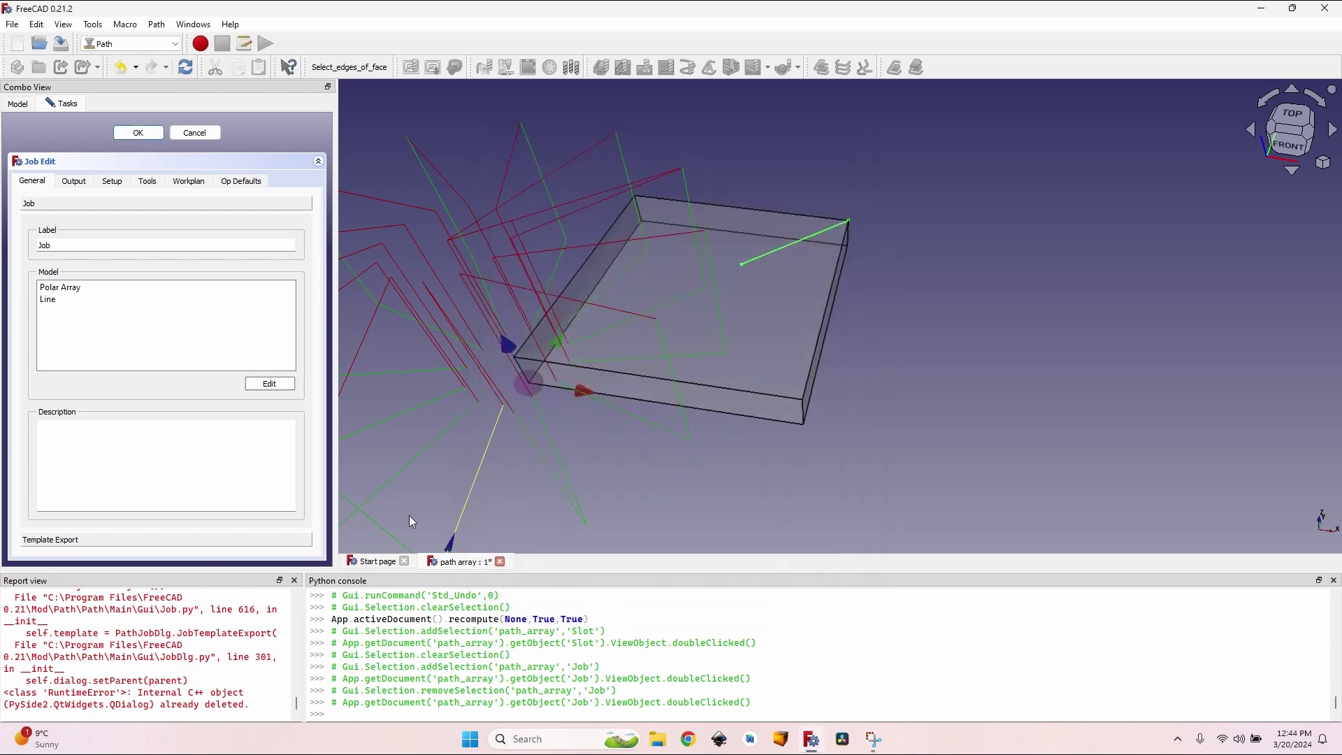
{"action": "left_click", "coordinate": [138, 132]}
- Add the edge of the relocated line as the Slot operation's base geometry and accept the operation
{"action": "double_click", "coordinate": [91, 217]}
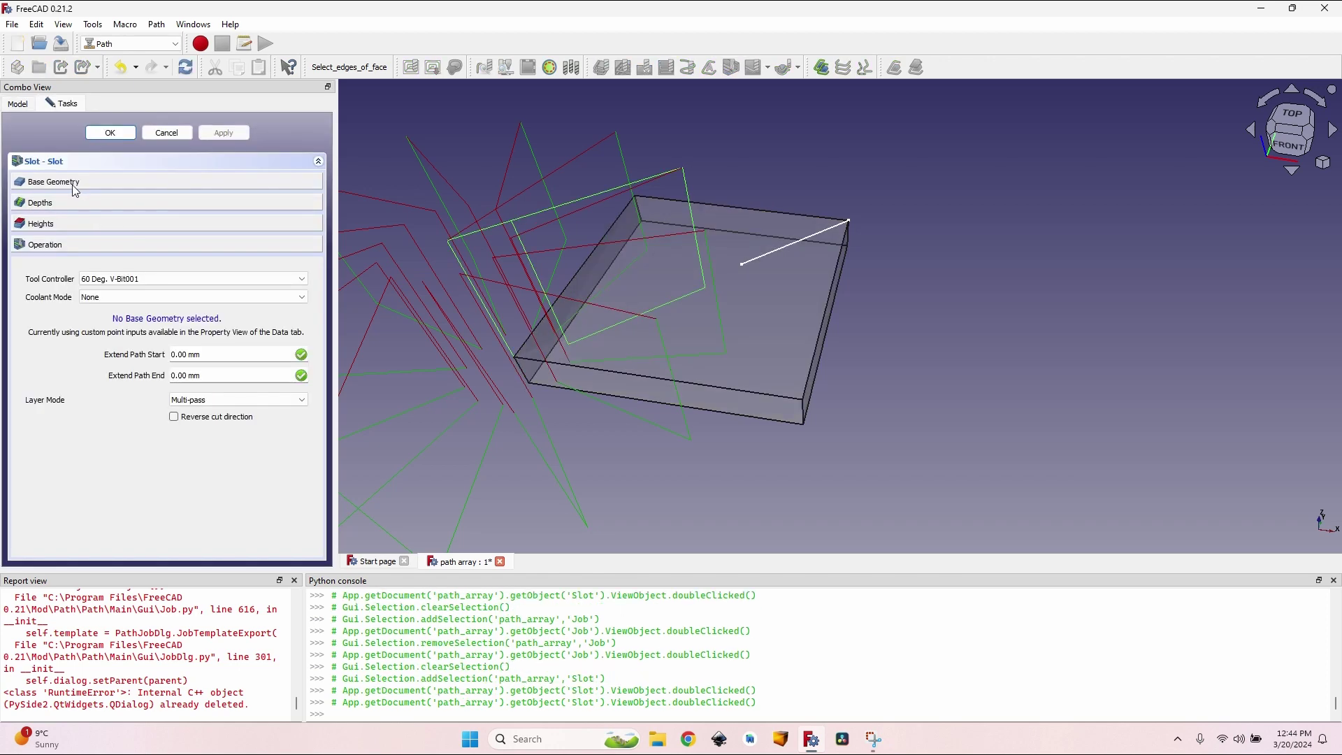
{"action": "left_click", "coordinate": [72, 183]}
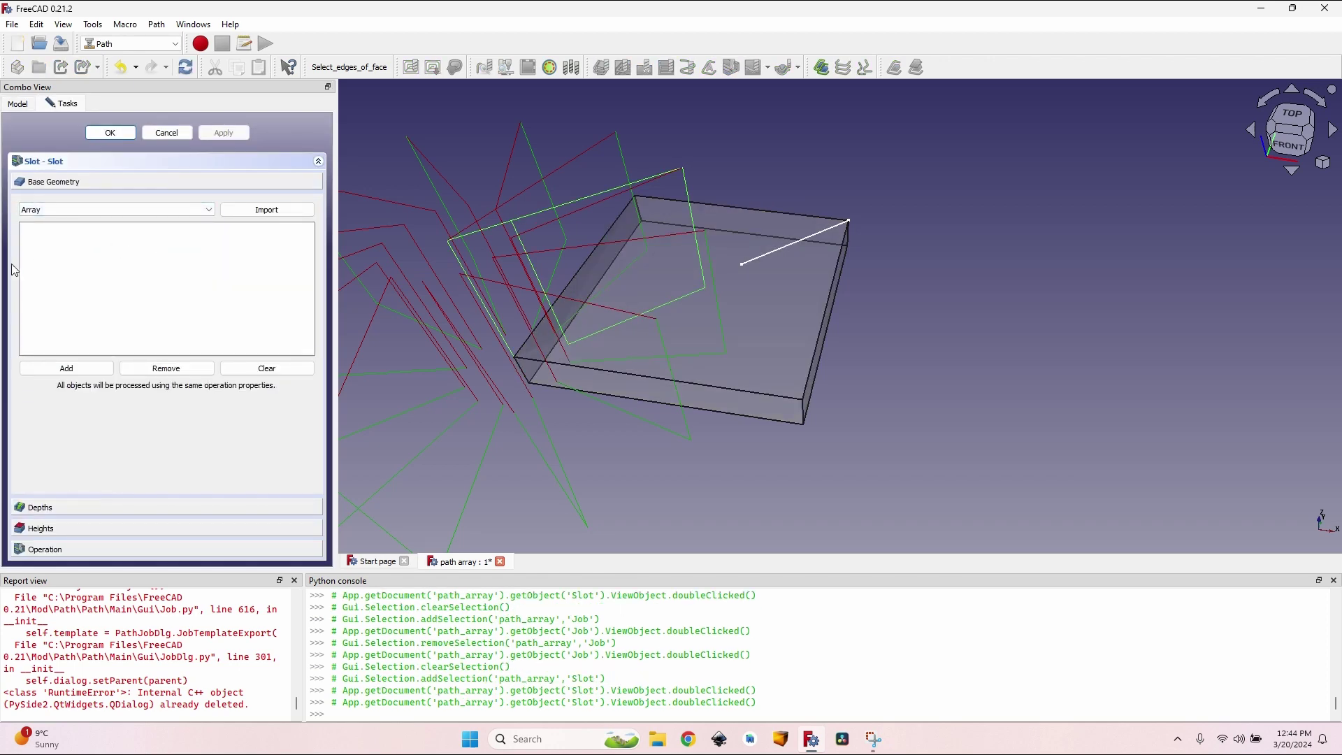
{"action": "left_click", "coordinate": [781, 245]}
{"action": "left_click", "coordinate": [66, 368]}
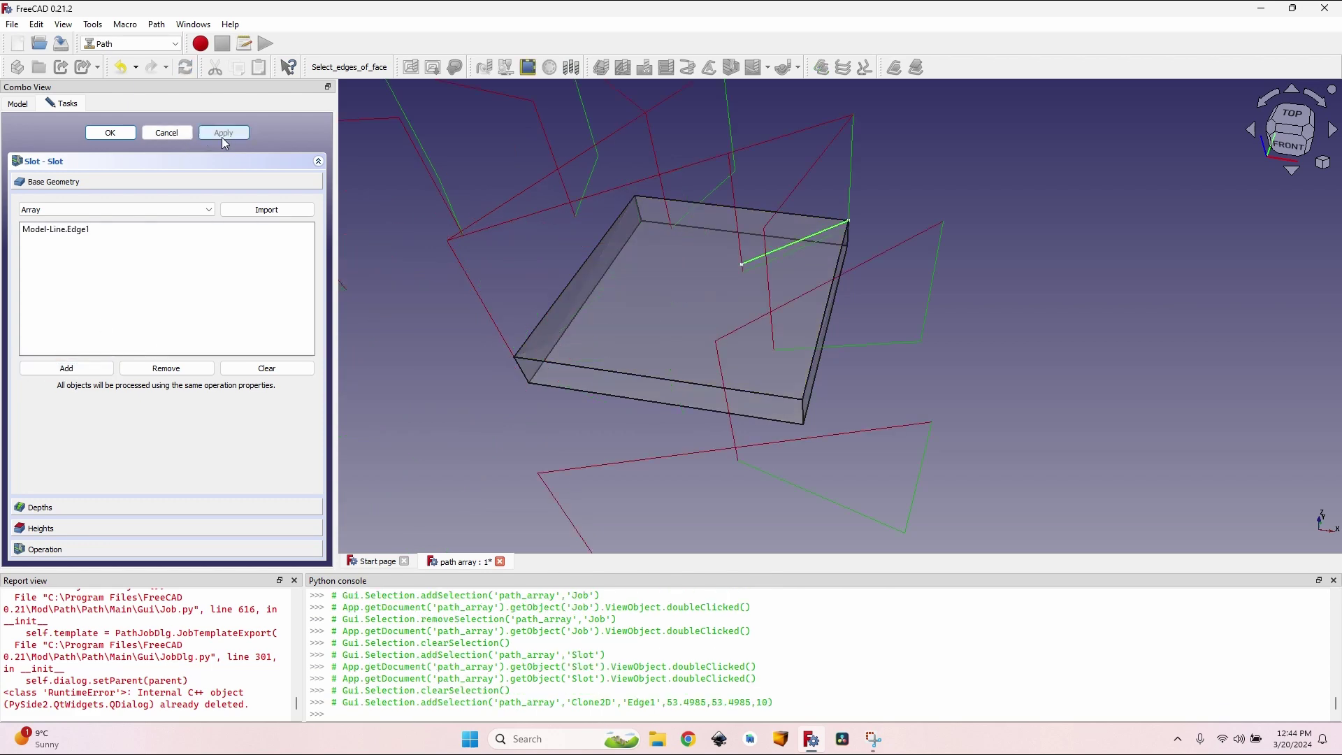
{"action": "left_click", "coordinate": [110, 133]}
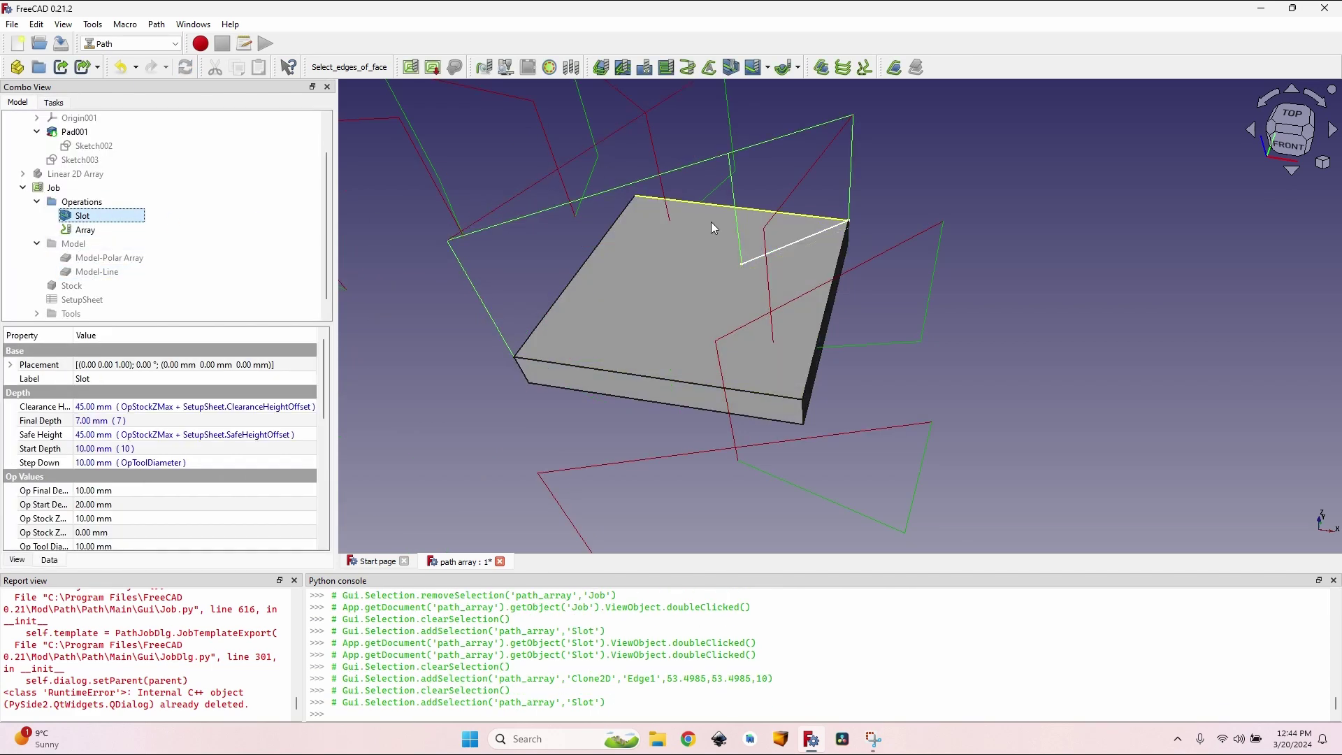
- Select the path Array and examine its centre settings and how its toolpaths lie around the block
{"action": "scroll", "coordinate": [615, 347], "scroll_direction": "down", "scroll_amount": 5}
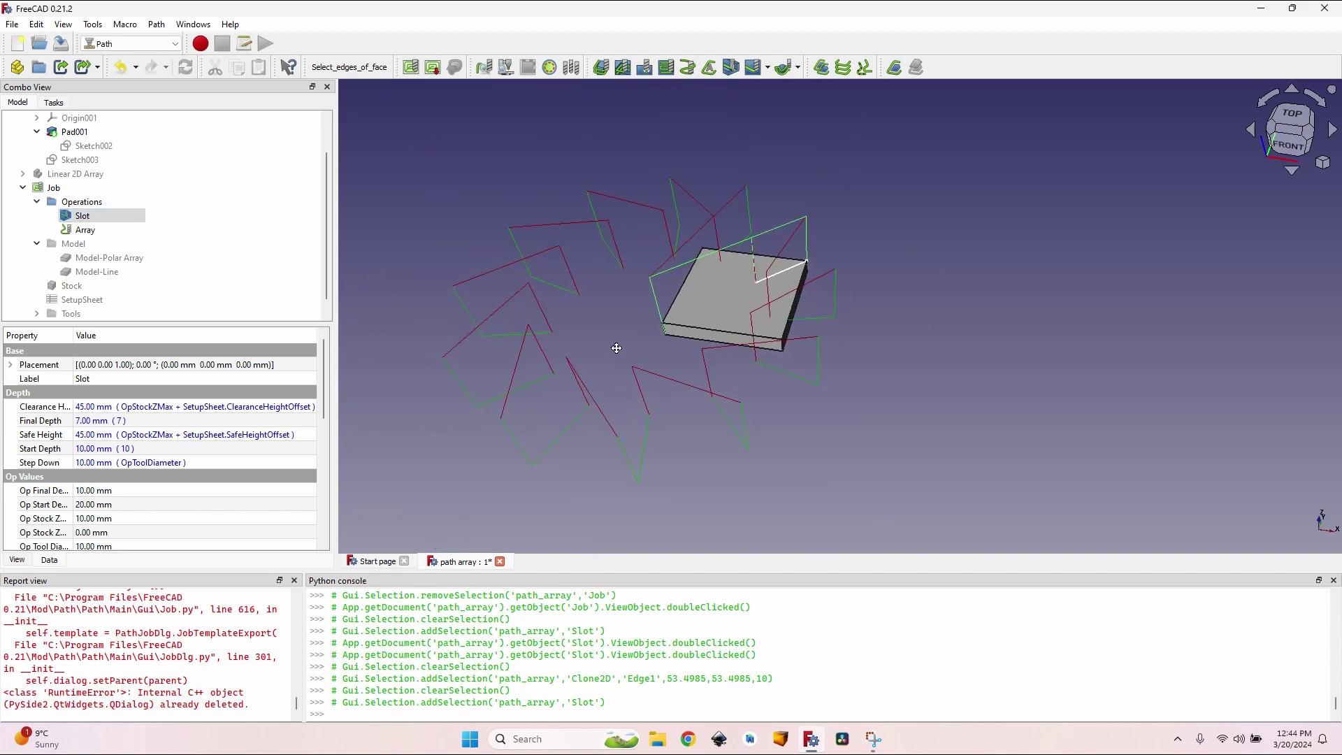
{"action": "middle_click_drag", "start_coordinate": [615, 348], "coordinate": [642, 356]}
{"action": "left_click", "coordinate": [92, 230]}
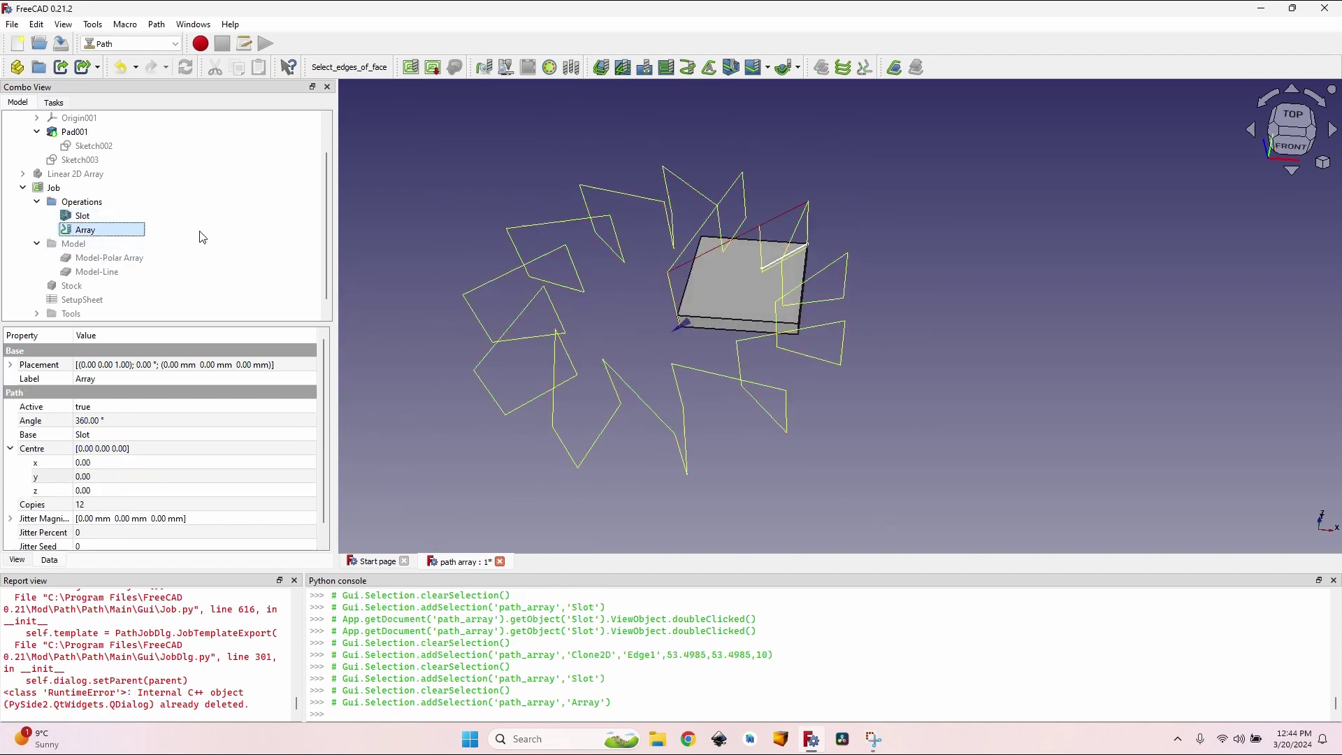
{"action": "scroll", "coordinate": [668, 323], "scroll_direction": "up", "scroll_amount": 3}
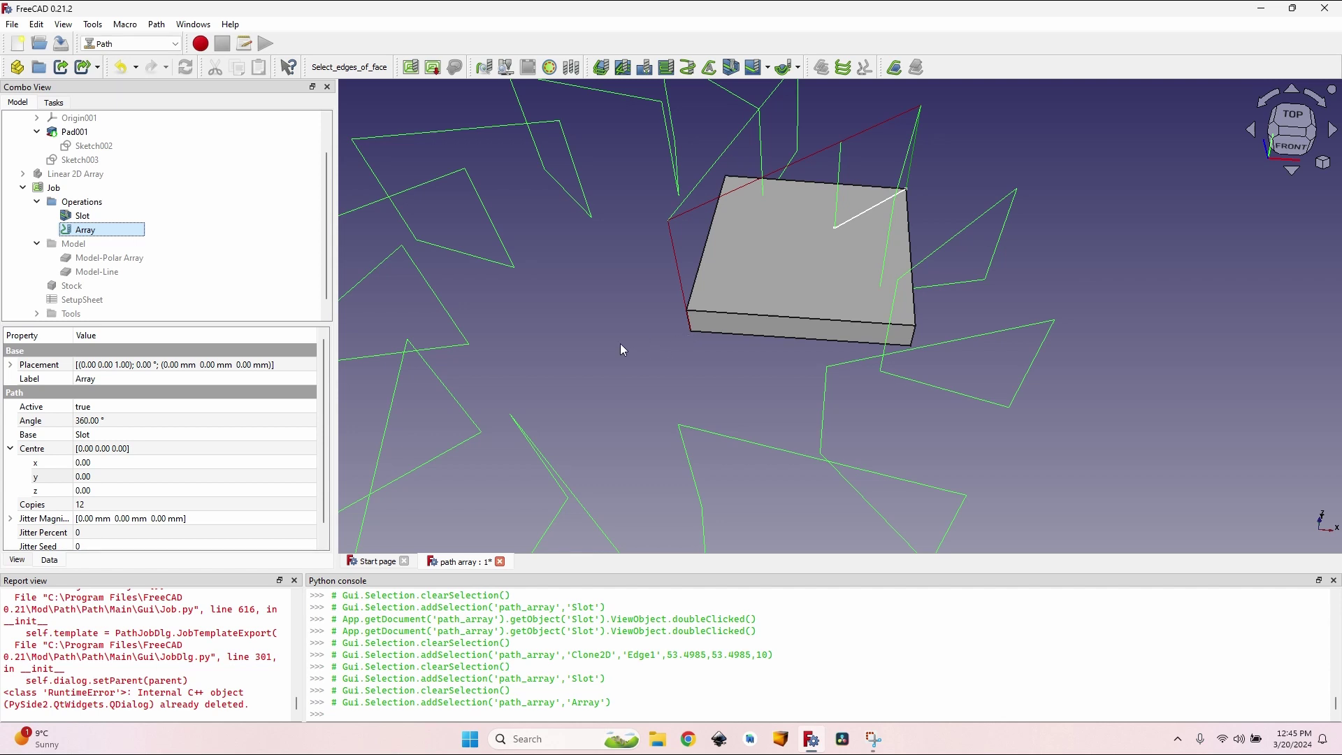
- Switch to the Part Design workbench and measure the block's length and width along two adjacent top edges
{"action": "left_click", "coordinate": [132, 44]}
{"action": "left_click", "coordinate": [105, 168]}
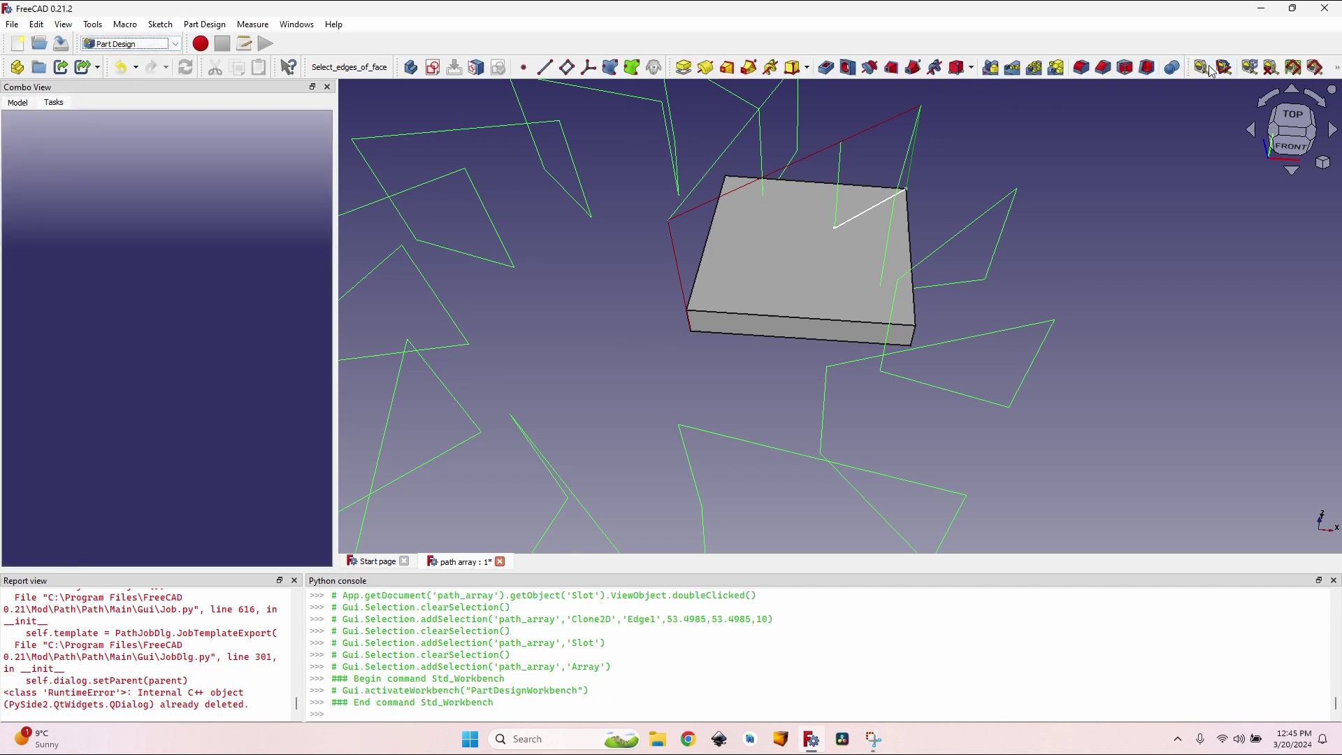
{"action": "left_click", "coordinate": [1211, 70]}
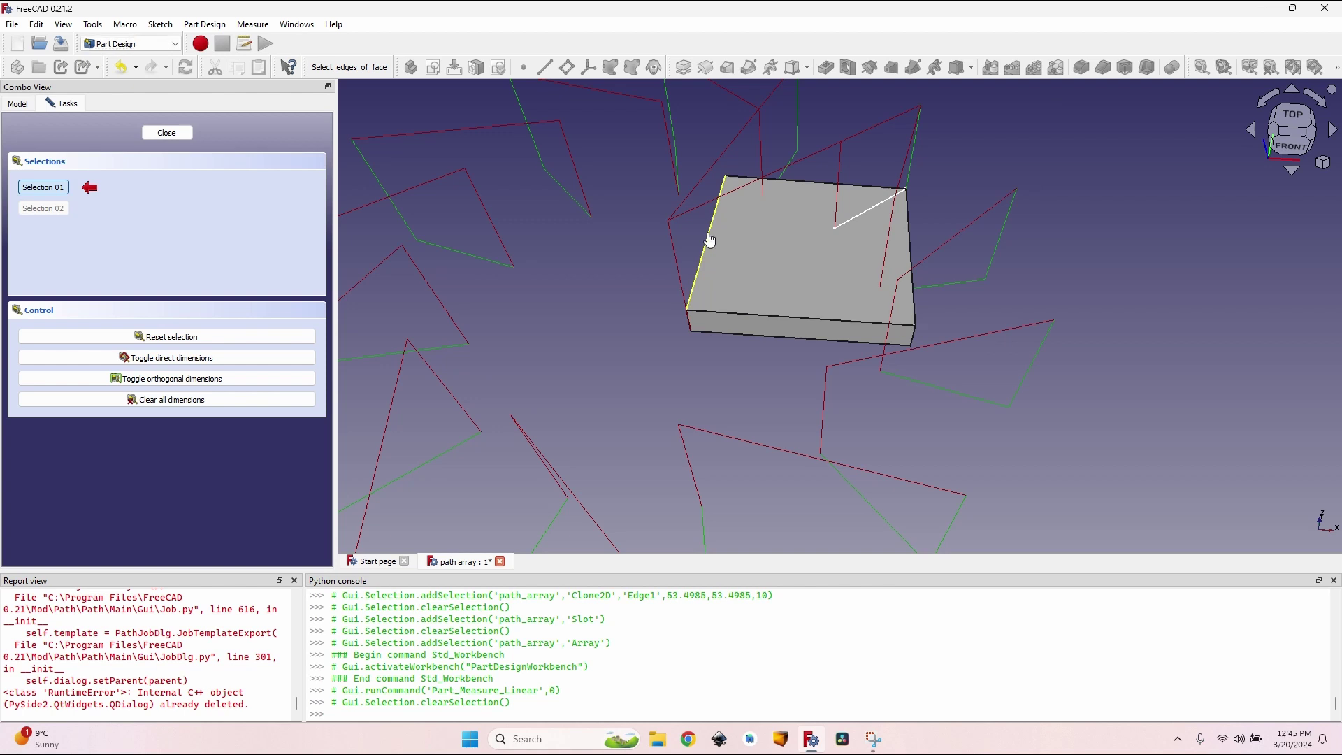
{"action": "left_click", "coordinate": [763, 323]}
{"action": "left_click", "coordinate": [702, 262]}
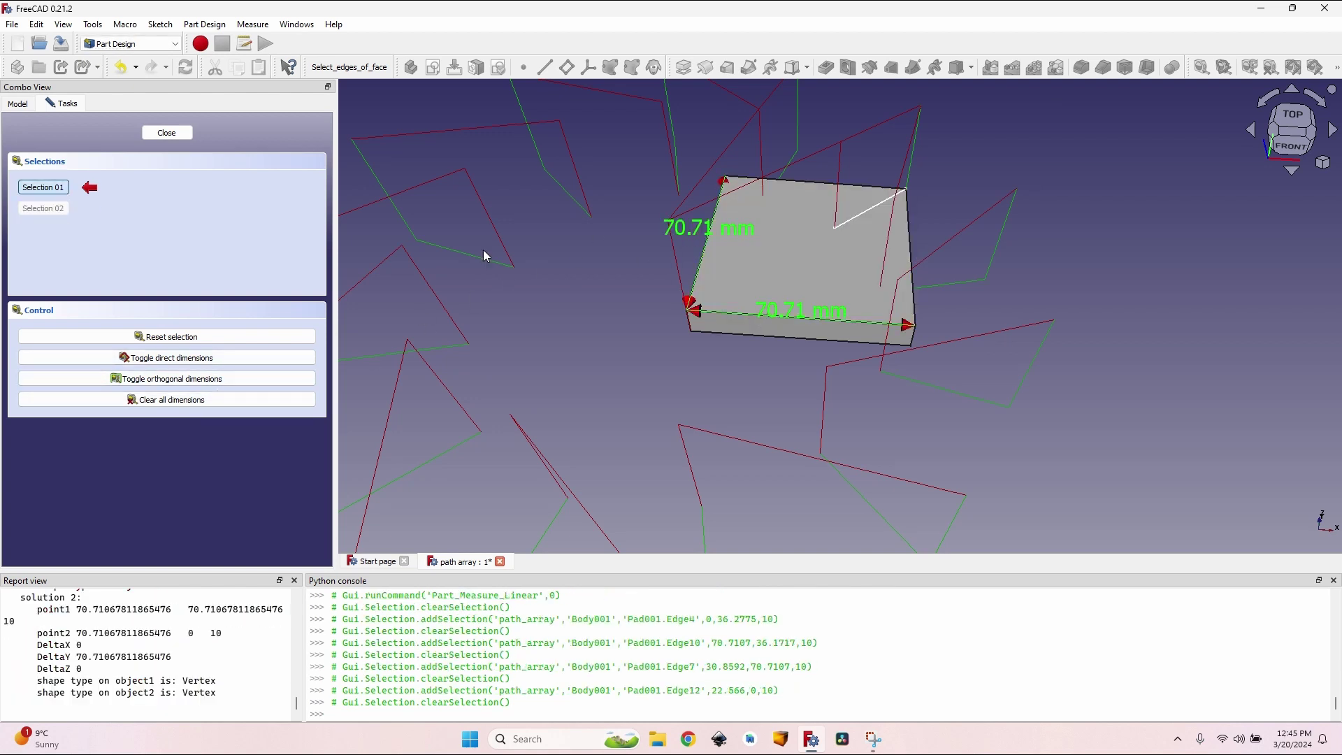
{"action": "left_click", "coordinate": [166, 133]}
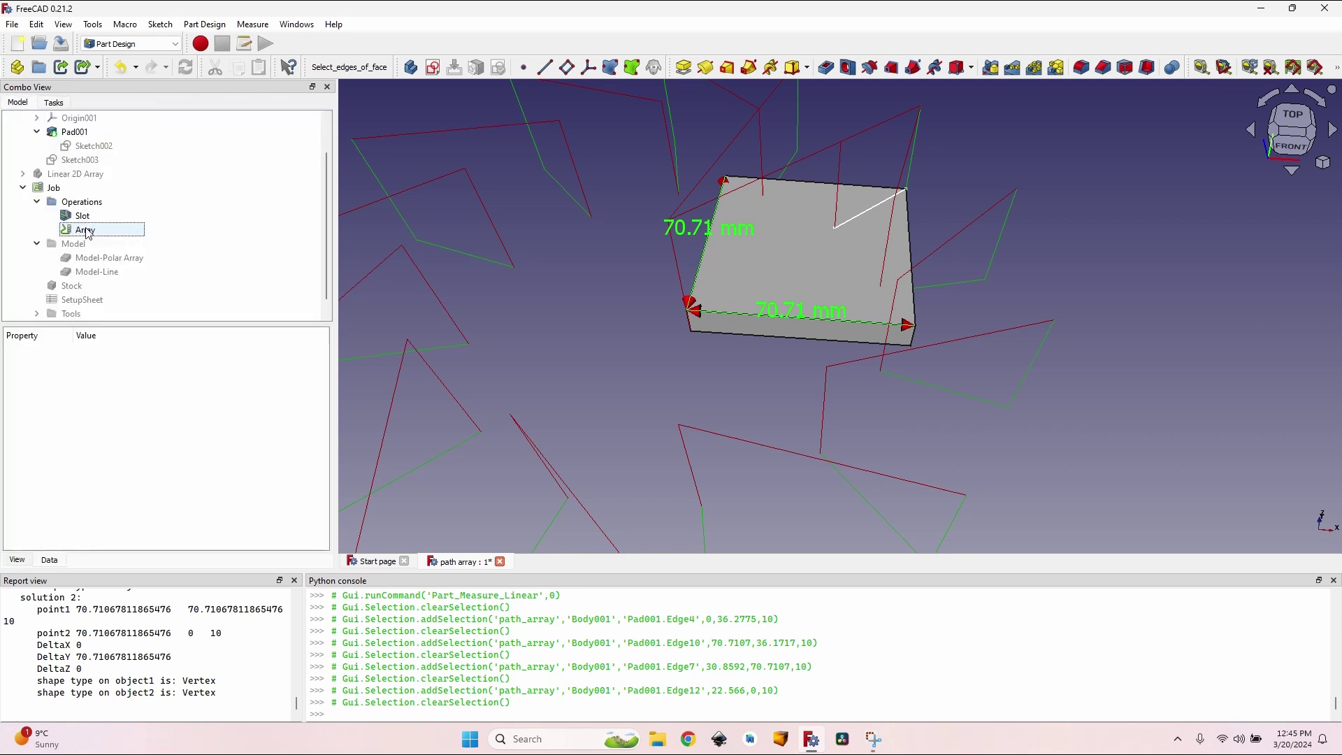
- Set the path Array's centre X and Y to the formula 70.71 / 2
{"action": "left_click", "coordinate": [86, 230]}
{"action": "left_click", "coordinate": [98, 463]}
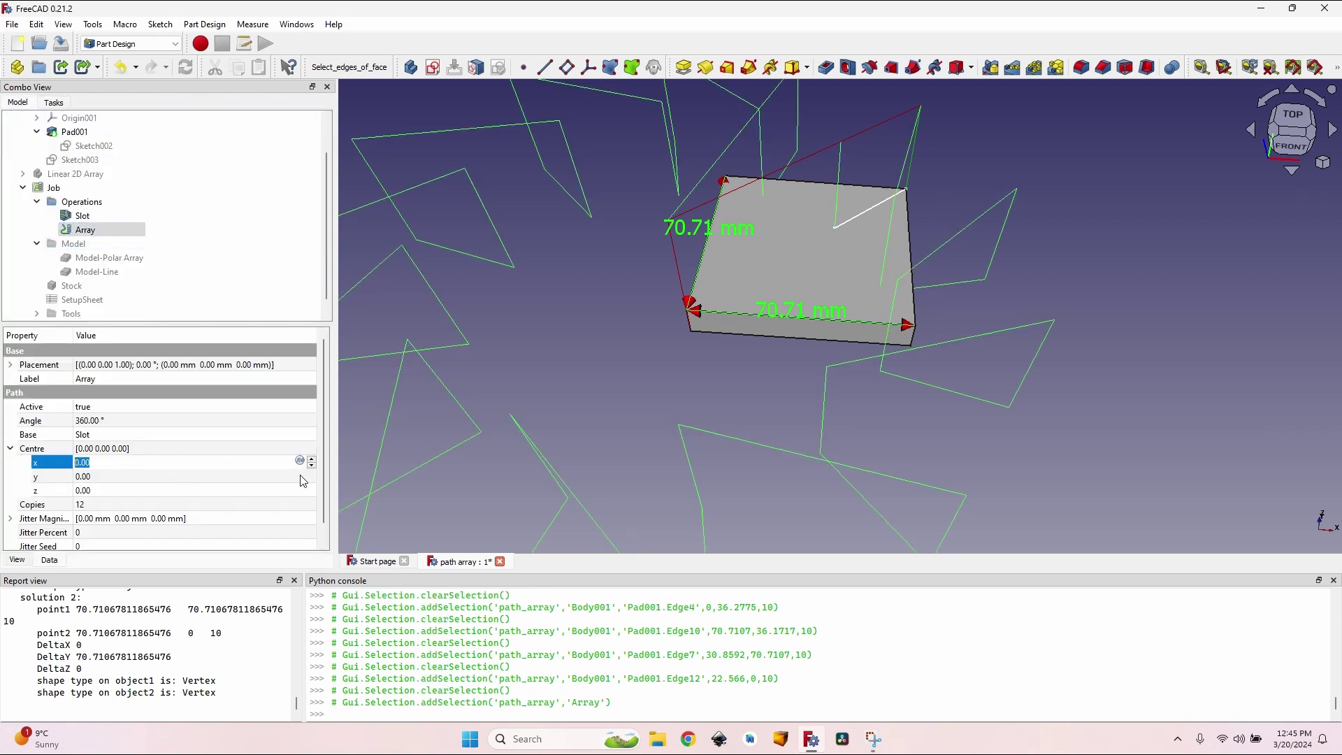
{"action": "key", "text": "equal"}
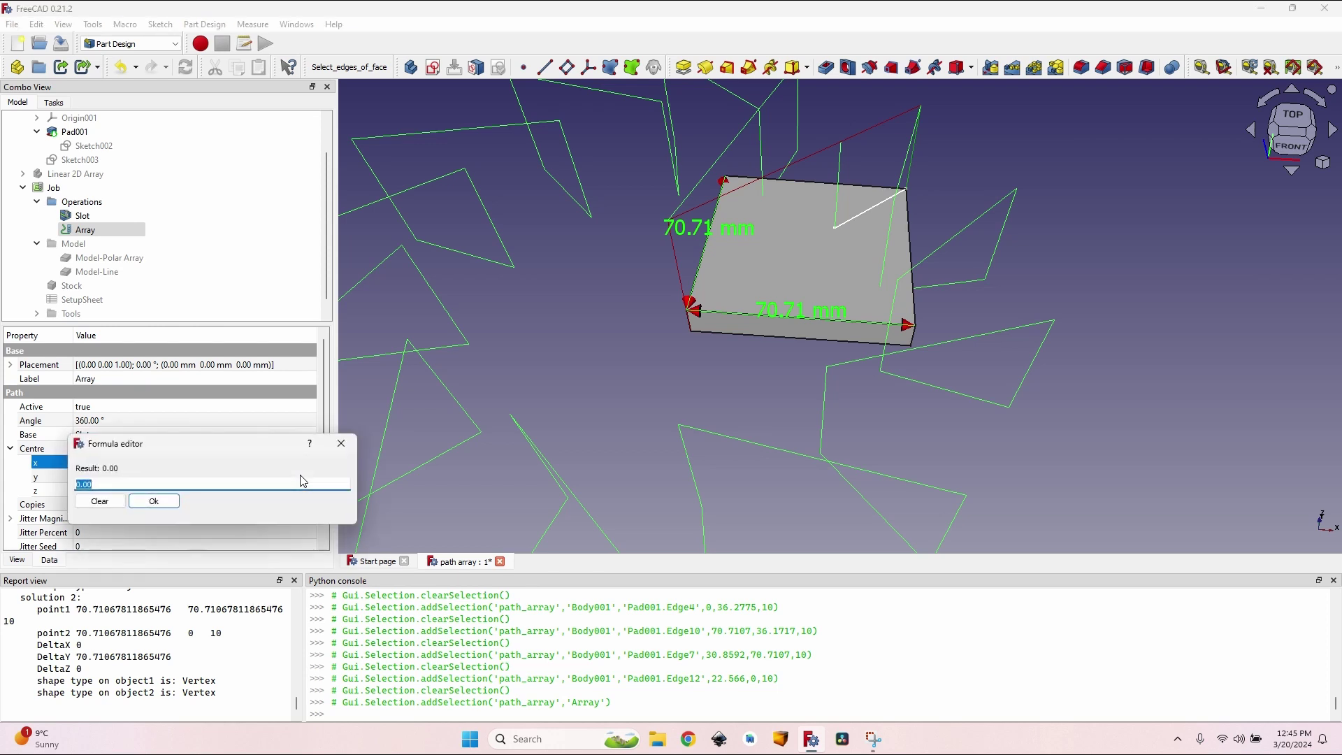
{"action": "type", "text": "70.71 / 2"}
{"action": "key", "text": "Return"}
{"action": "left_click", "coordinate": [272, 479]}
{"action": "key", "text": "equal"}
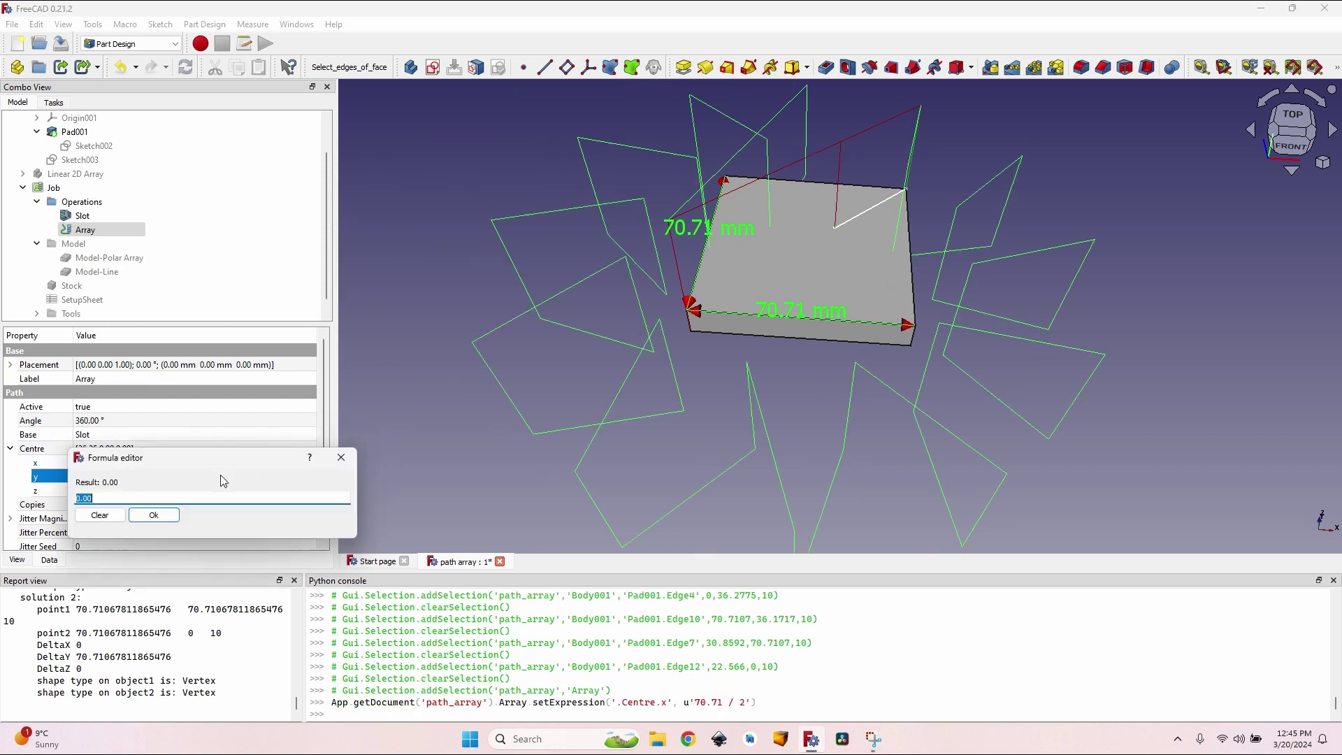
{"action": "type", "text": "70.71/2"}
{"action": "key", "text": "Return"}
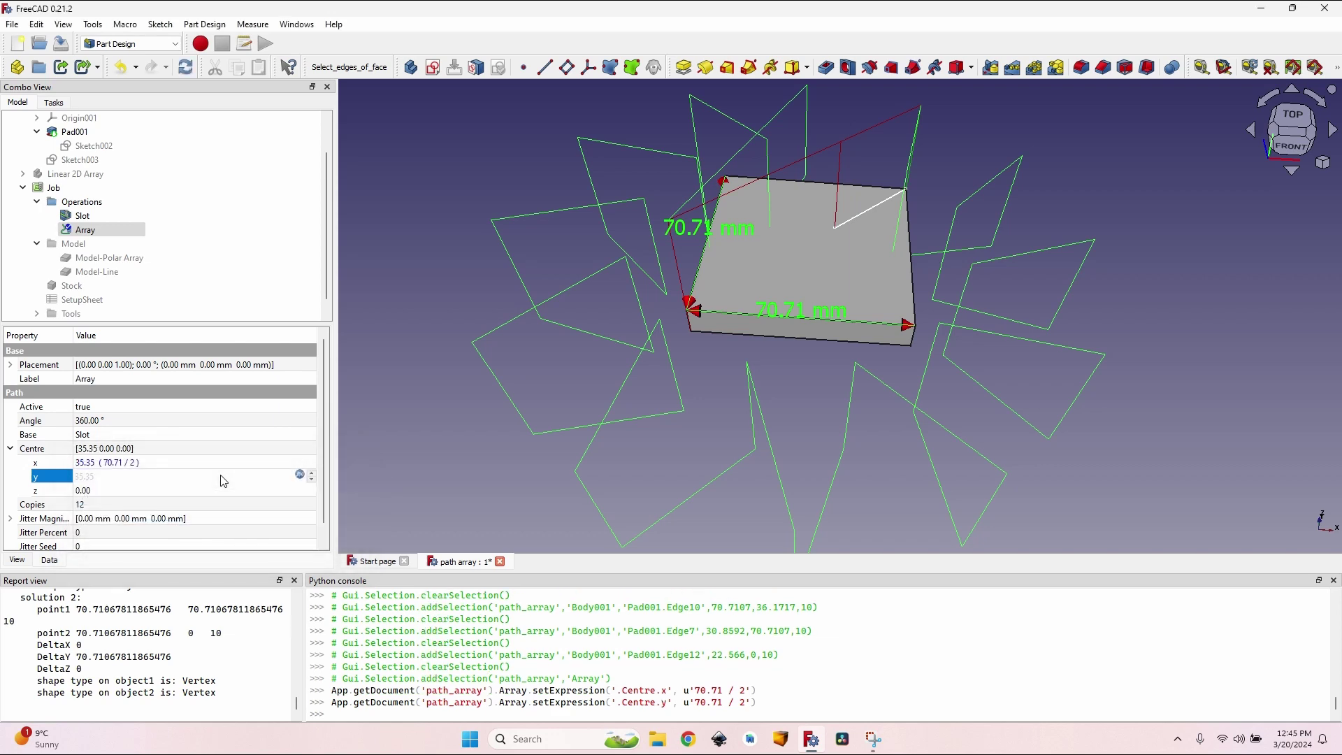
- Clear all measured dimensions from the block and switch back to the Path workbench
{"action": "scroll", "coordinate": [973, 240], "scroll_direction": "up", "scroll_amount": 2}
{"action": "middle_click_drag", "start_coordinate": [973, 240], "coordinate": [968, 271]}
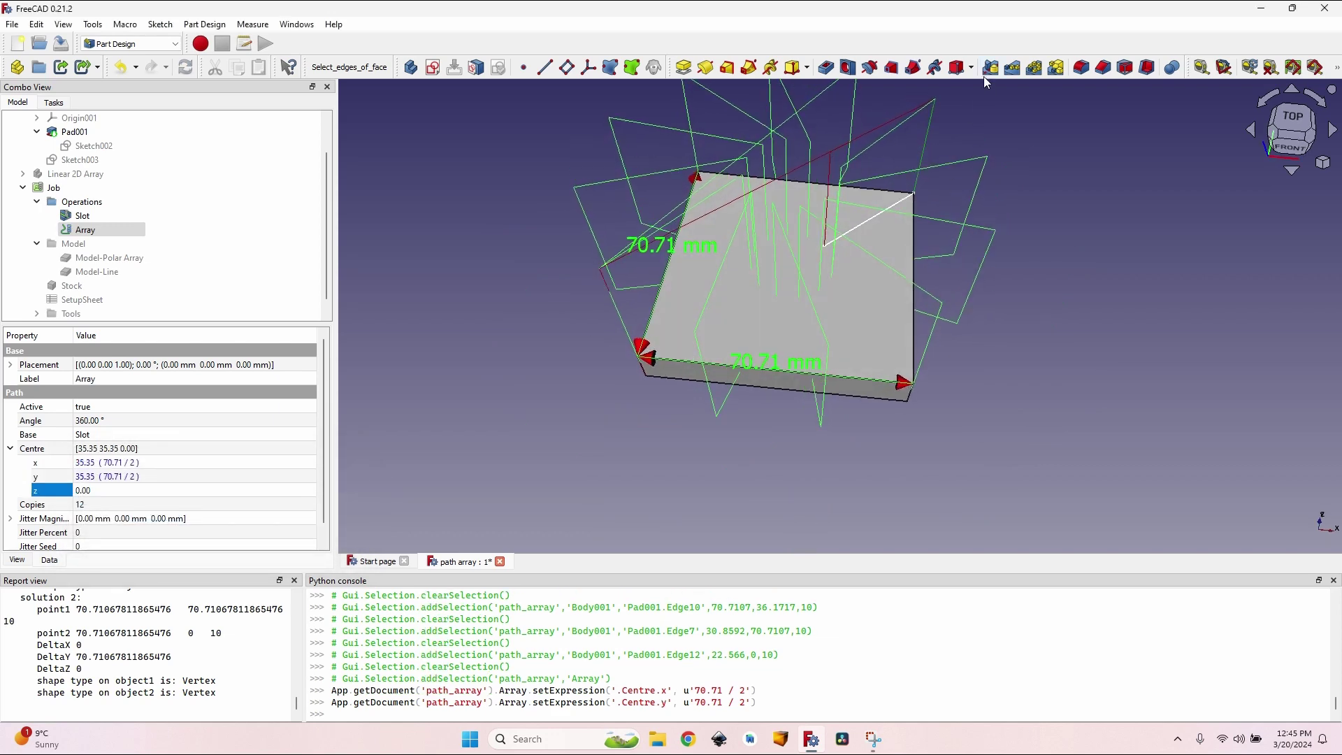
{"action": "left_click", "coordinate": [1271, 68]}
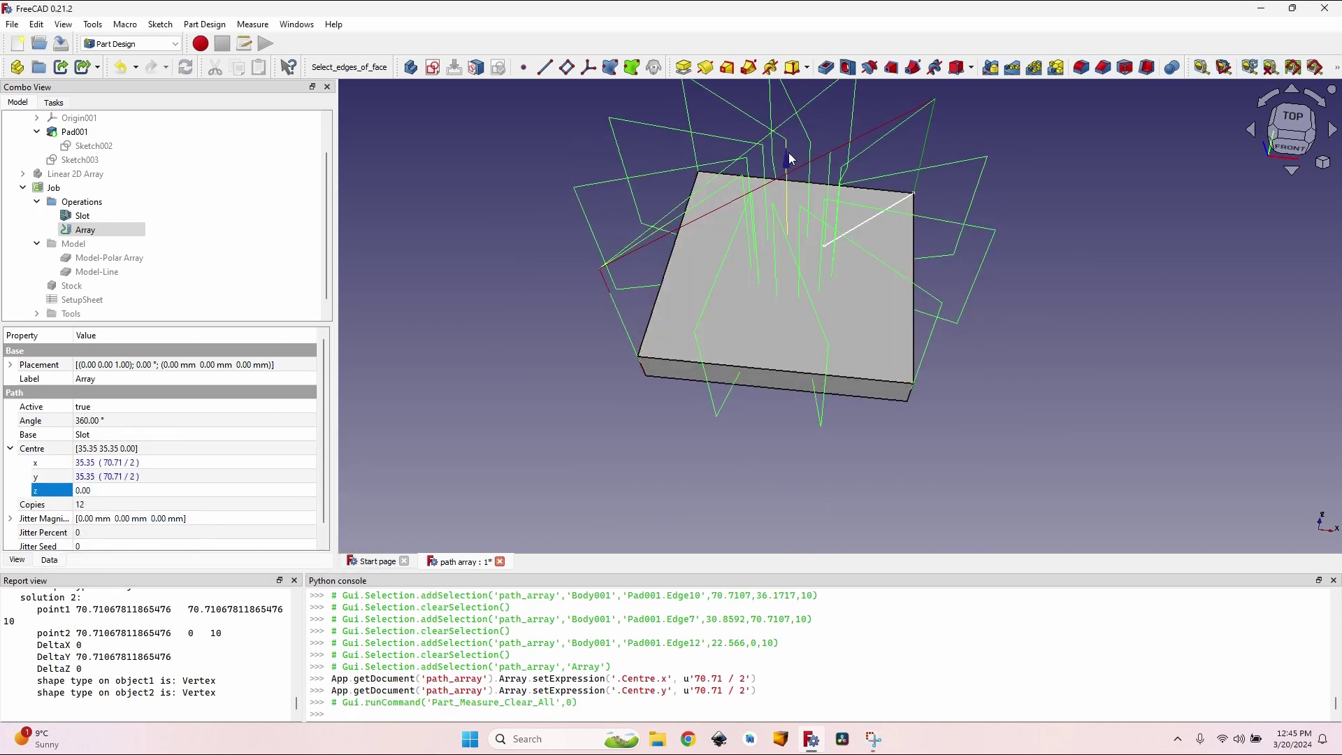
{"action": "left_click", "coordinate": [128, 43]}
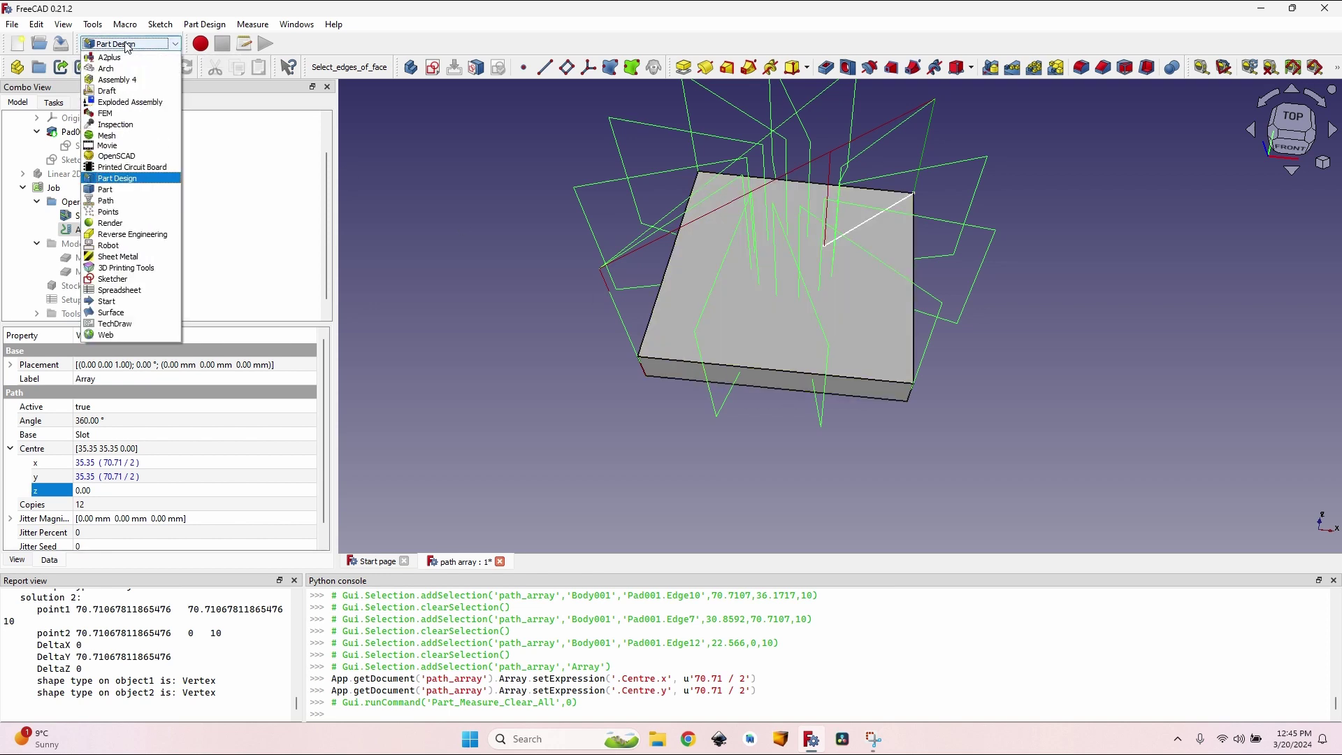
{"action": "left_click", "coordinate": [95, 202]}
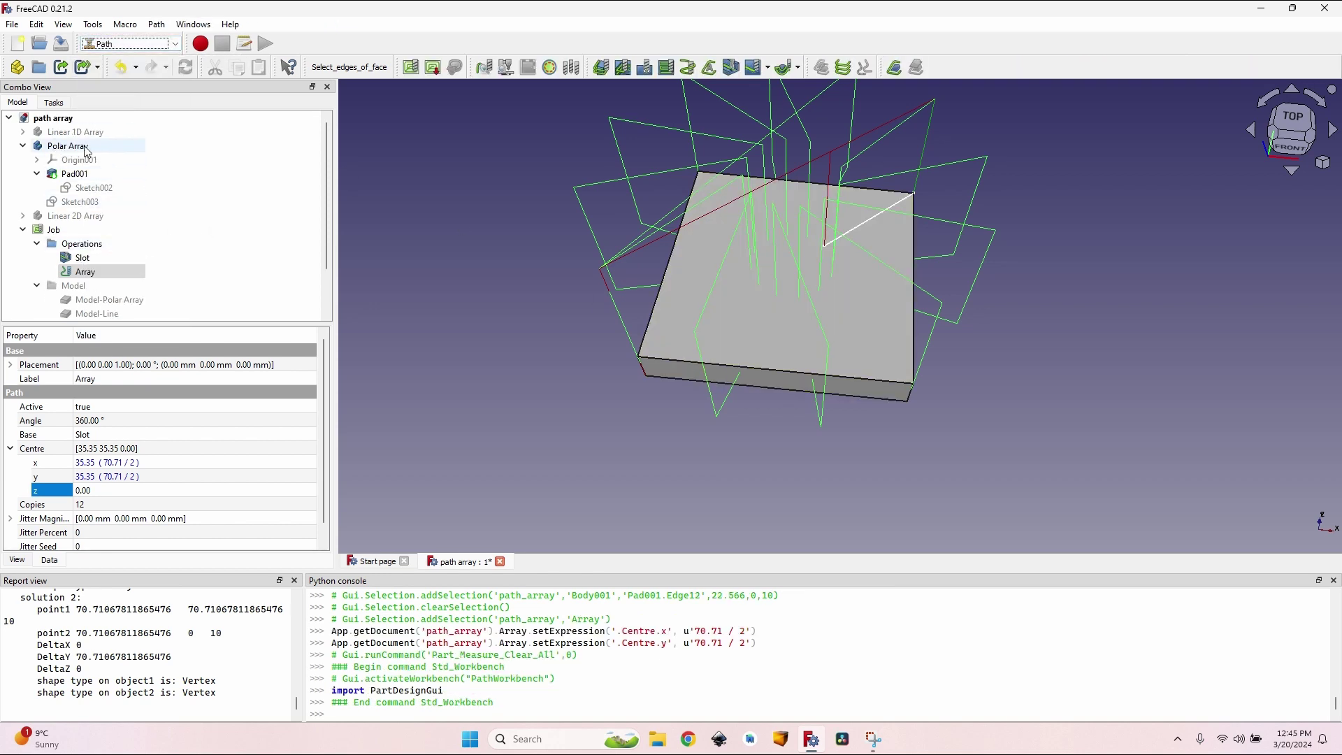
- Hide the Polar Array body and examine the path Array's toolpaths from the top and at an angle
{"action": "left_click", "coordinate": [87, 147]}
{"action": "key", "text": "space"}
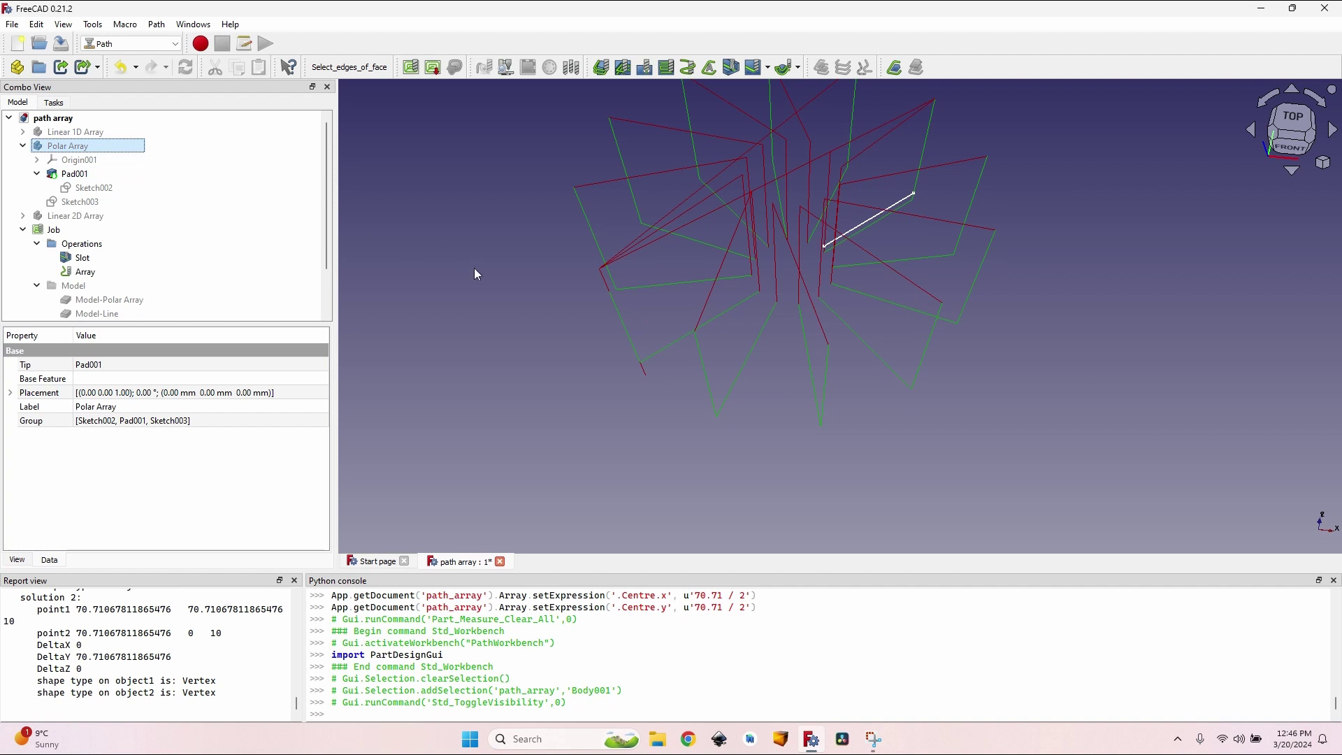
{"action": "mouse_move", "coordinate": [474, 267]}
{"action": "middle_mouse_down"}
{"action": "mouse_move", "coordinate": [493, 288]}
{"action": "mouse_move", "coordinate": [477, 313]}
{"action": "middle_mouse_up"}
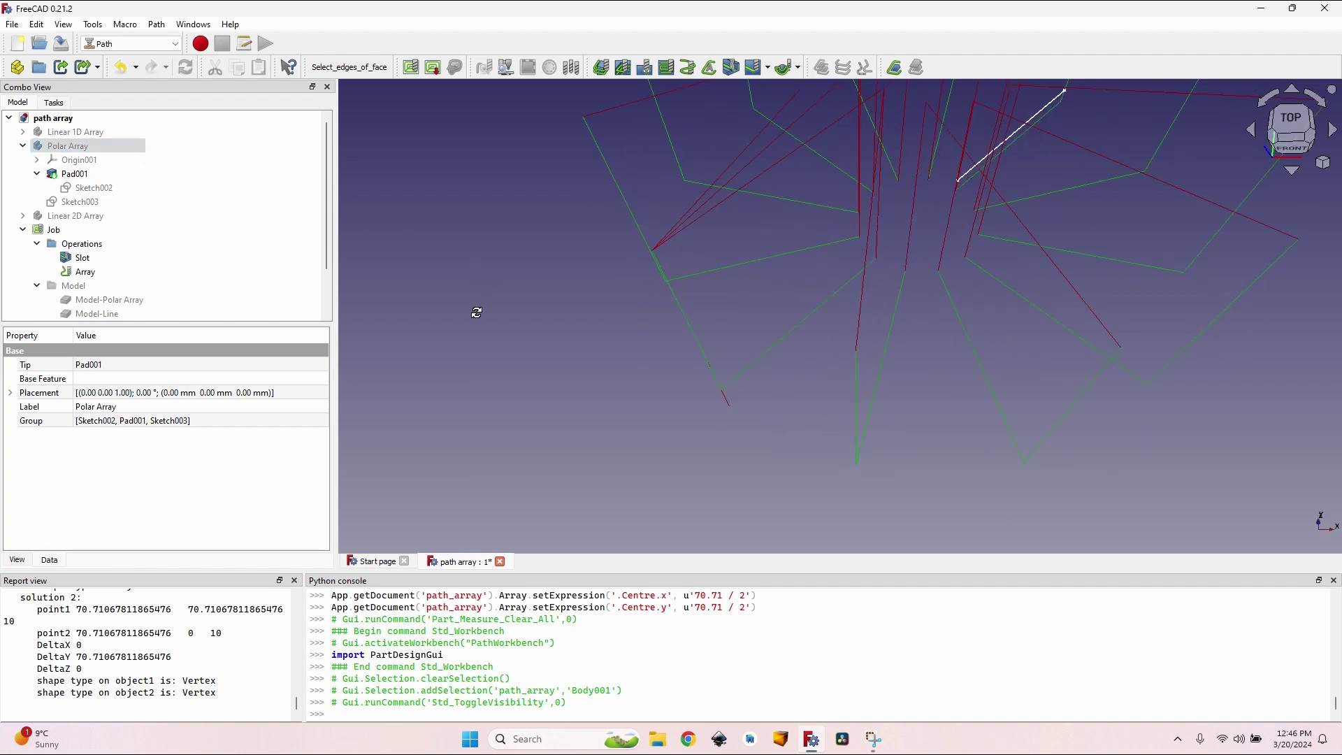
{"action": "left_click", "coordinate": [1292, 120]}
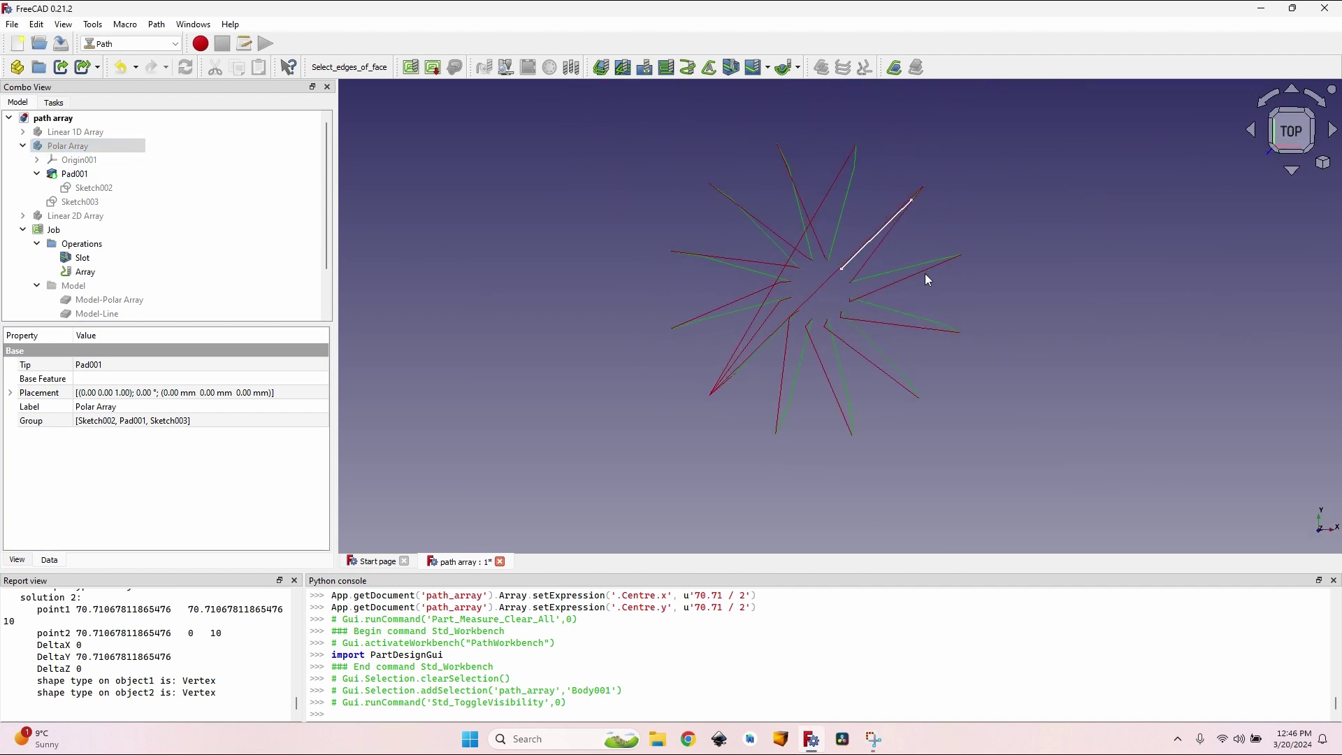
{"action": "middle_click_drag", "start_coordinate": [922, 407], "coordinate": [790, 328]}
{"action": "left_click", "coordinate": [86, 272]}
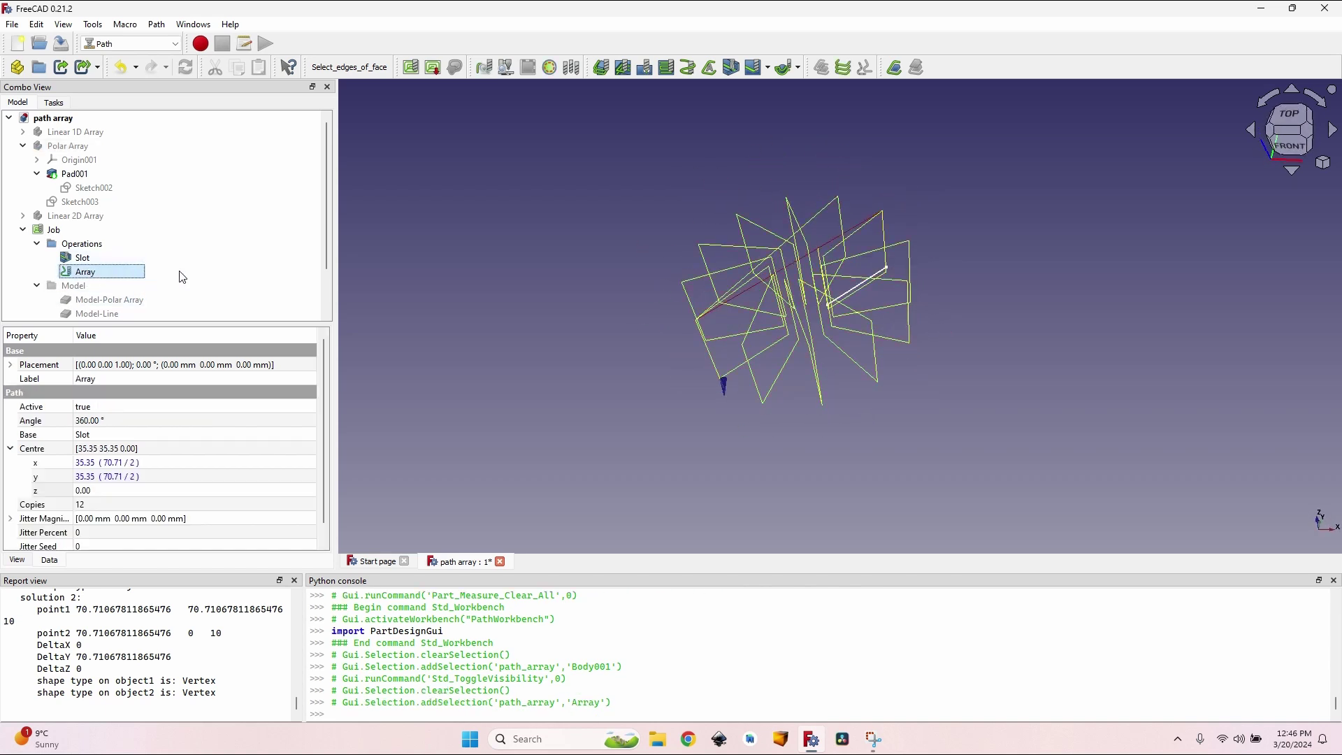
{"action": "middle_click_drag", "start_coordinate": [720, 382], "coordinate": [613, 250]}
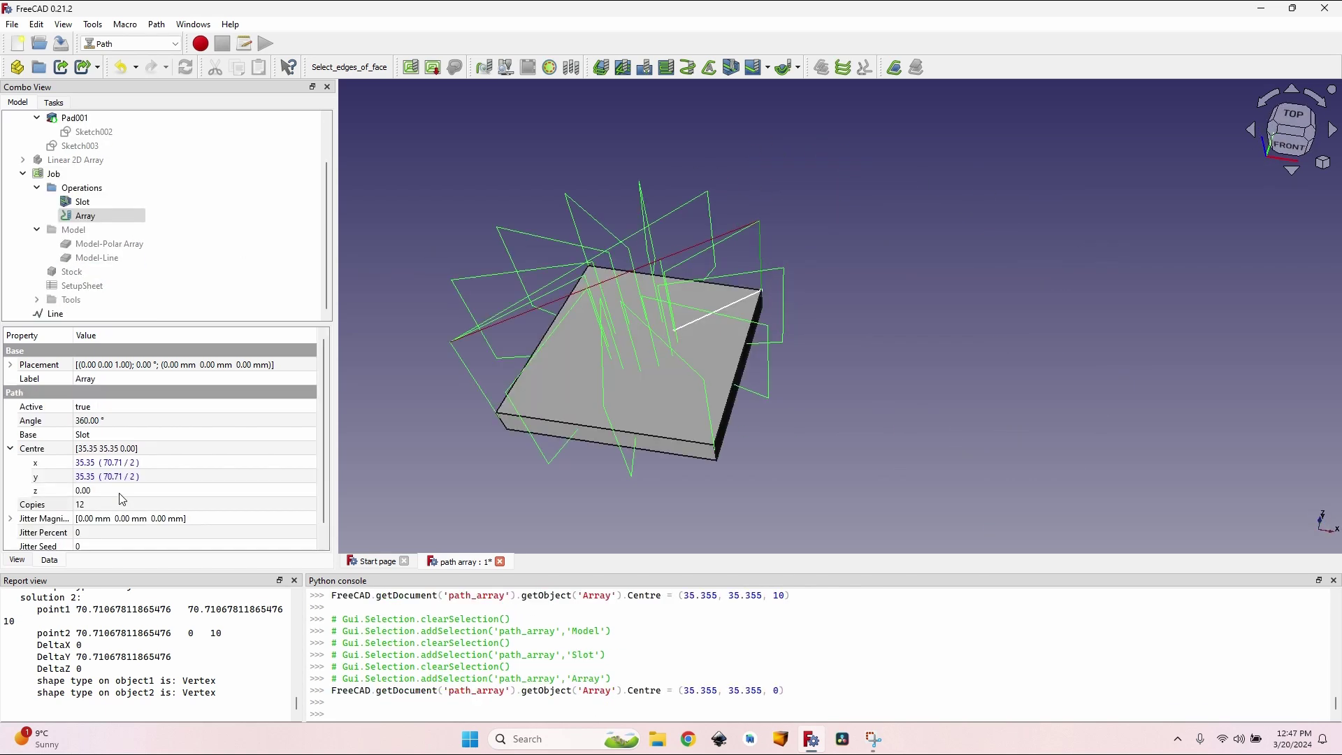
- Try a centre Z value of 5000 on the path Array and reset it to 0
{"action": "left_click", "coordinate": [121, 493]}
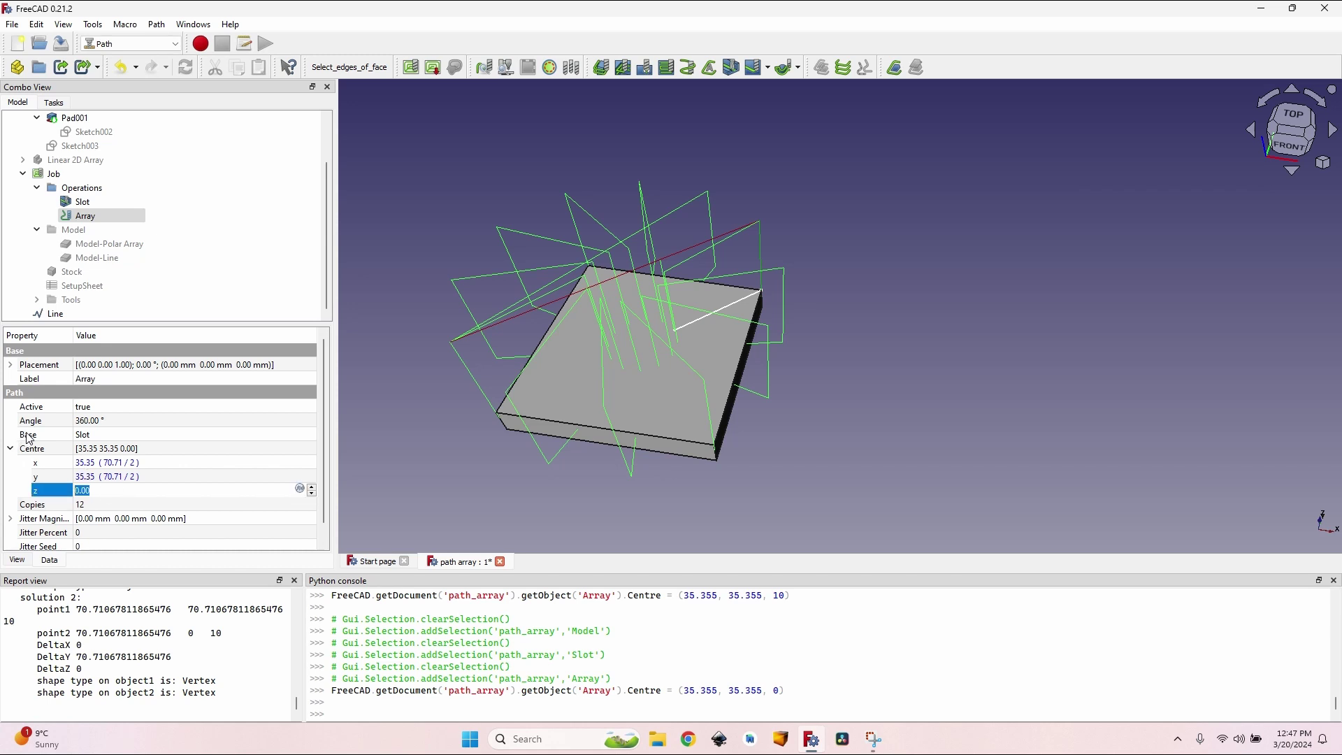
{"action": "type", "text": "5000"}
{"action": "left_click", "coordinate": [151, 503]}
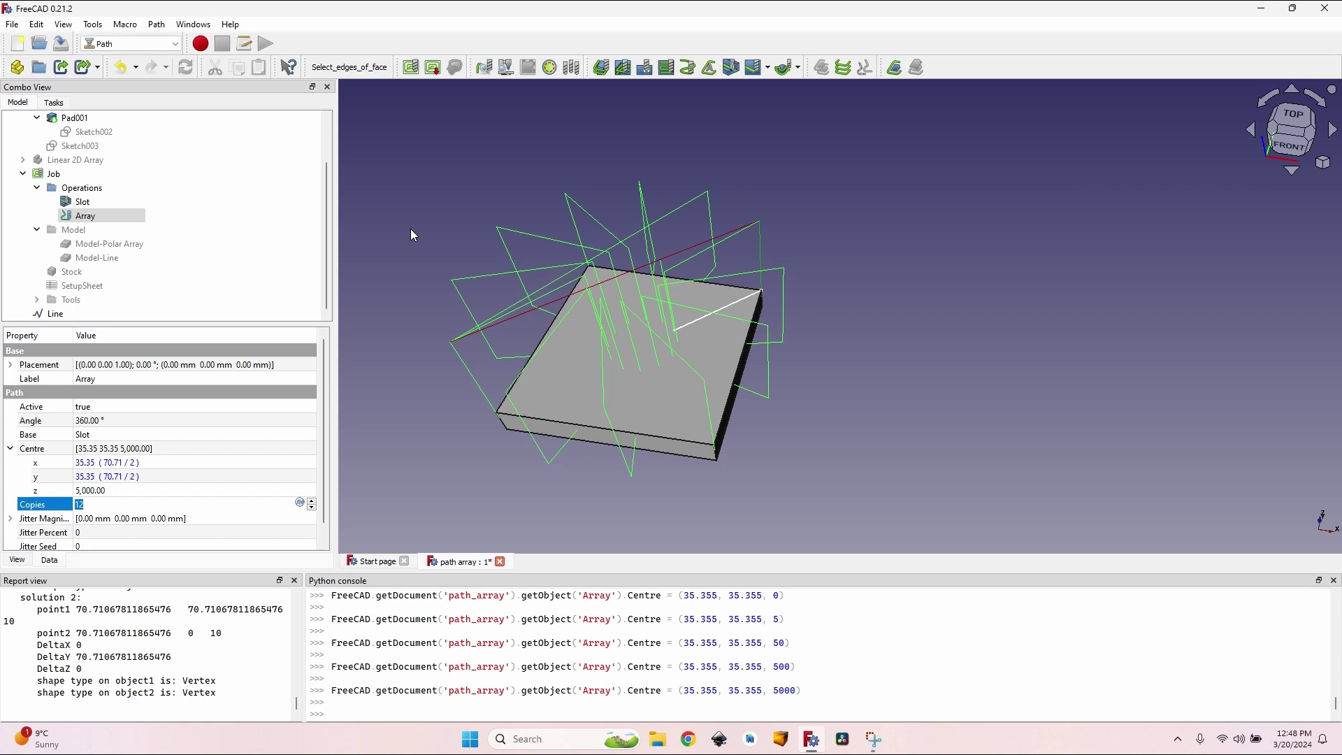
{"action": "left_click", "coordinate": [118, 494]}
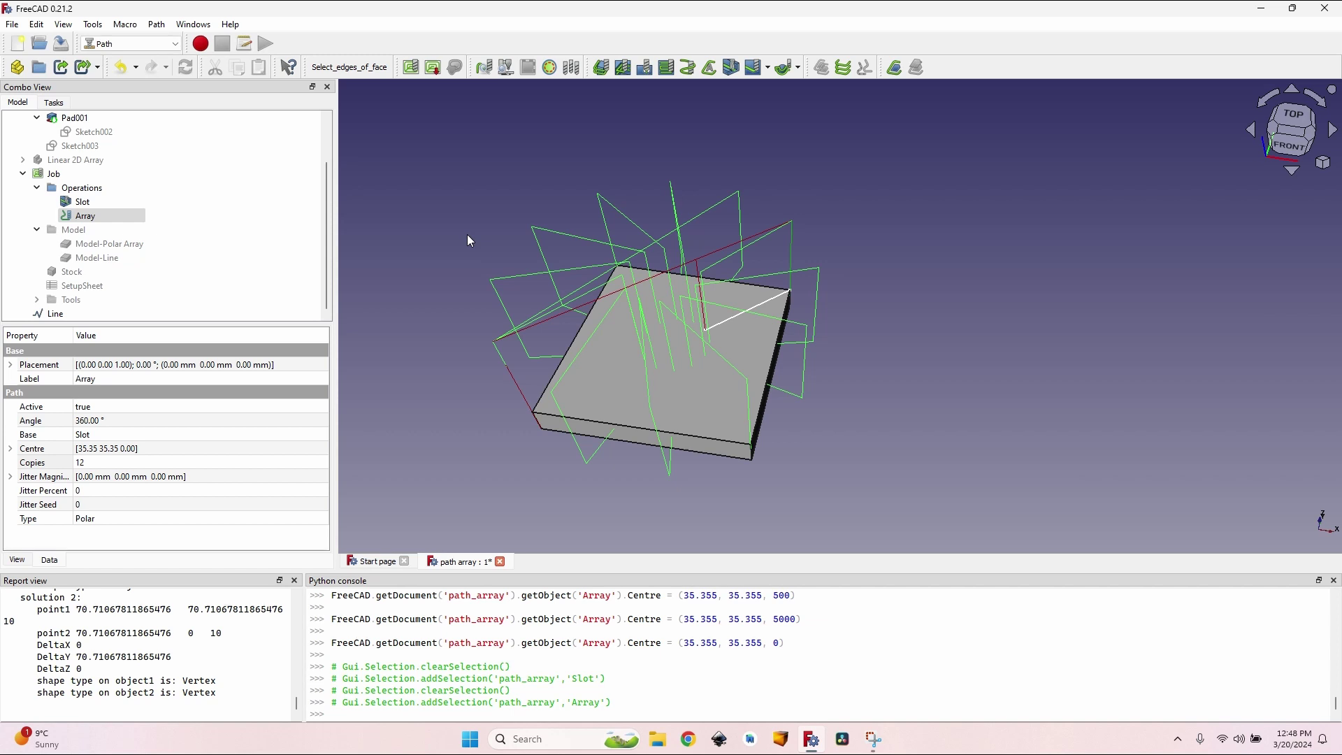
{"action": "scroll", "coordinate": [467, 238], "scroll_direction": "up", "scroll_amount": 1}
{"action": "middle_click_drag", "start_coordinate": [533, 279], "coordinate": [536, 263]}
{"action": "scroll", "coordinate": [537, 264], "scroll_direction": "up", "scroll_amount": 1}
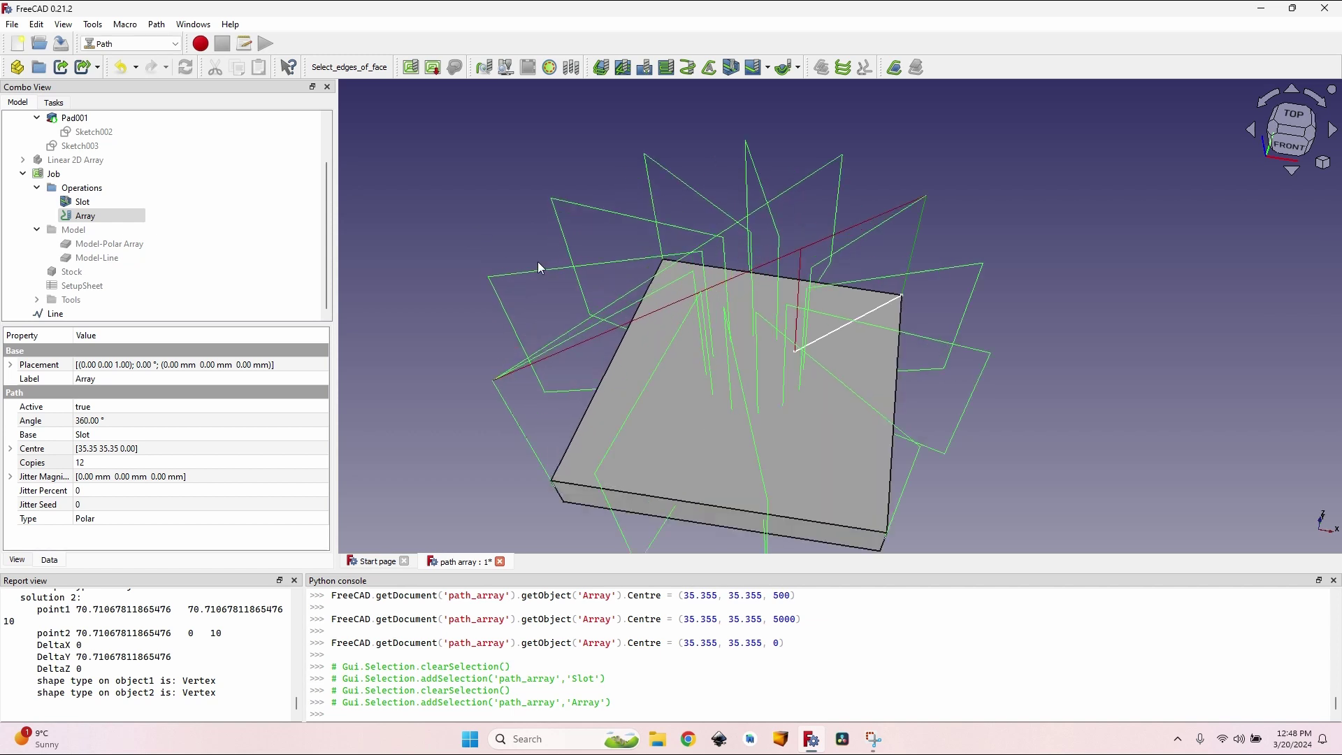
{"action": "scroll", "coordinate": [478, 345], "scroll_direction": "down", "scroll_amount": 2}
{"action": "middle_click_drag", "start_coordinate": [478, 346], "coordinate": [489, 301]}
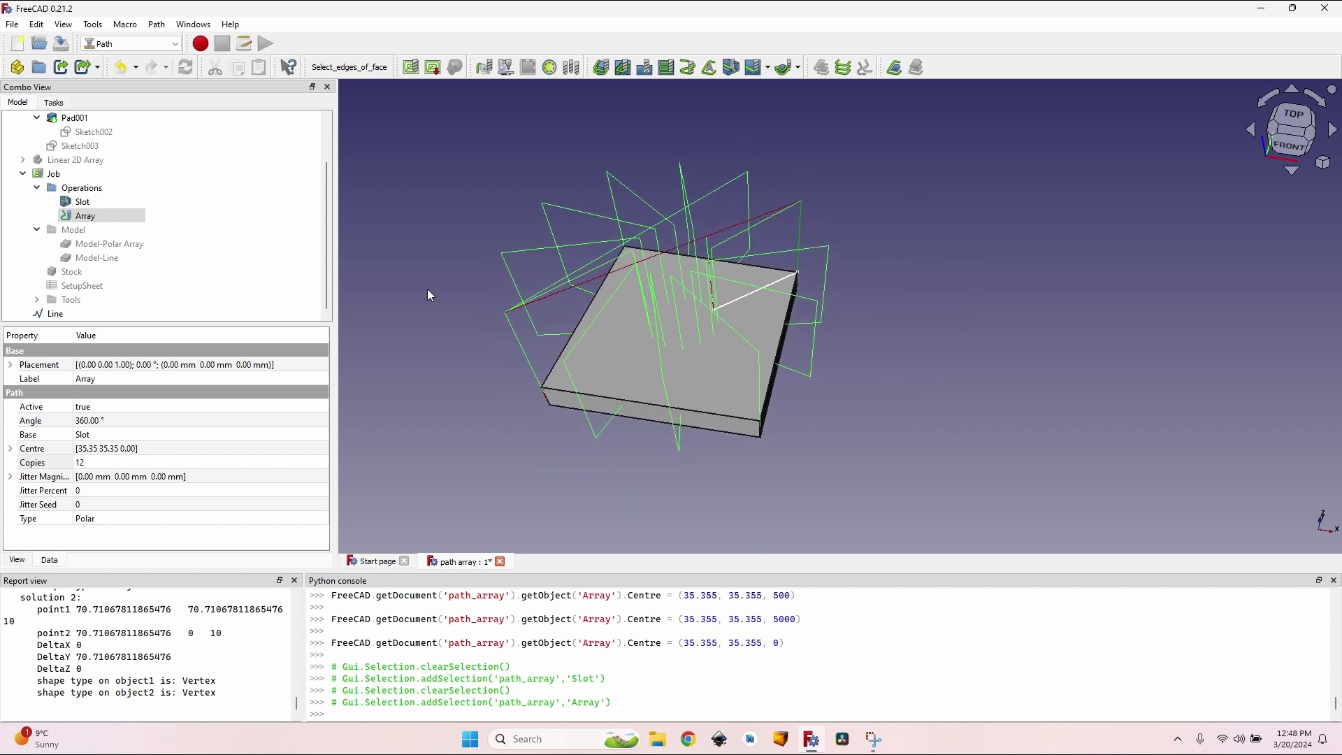